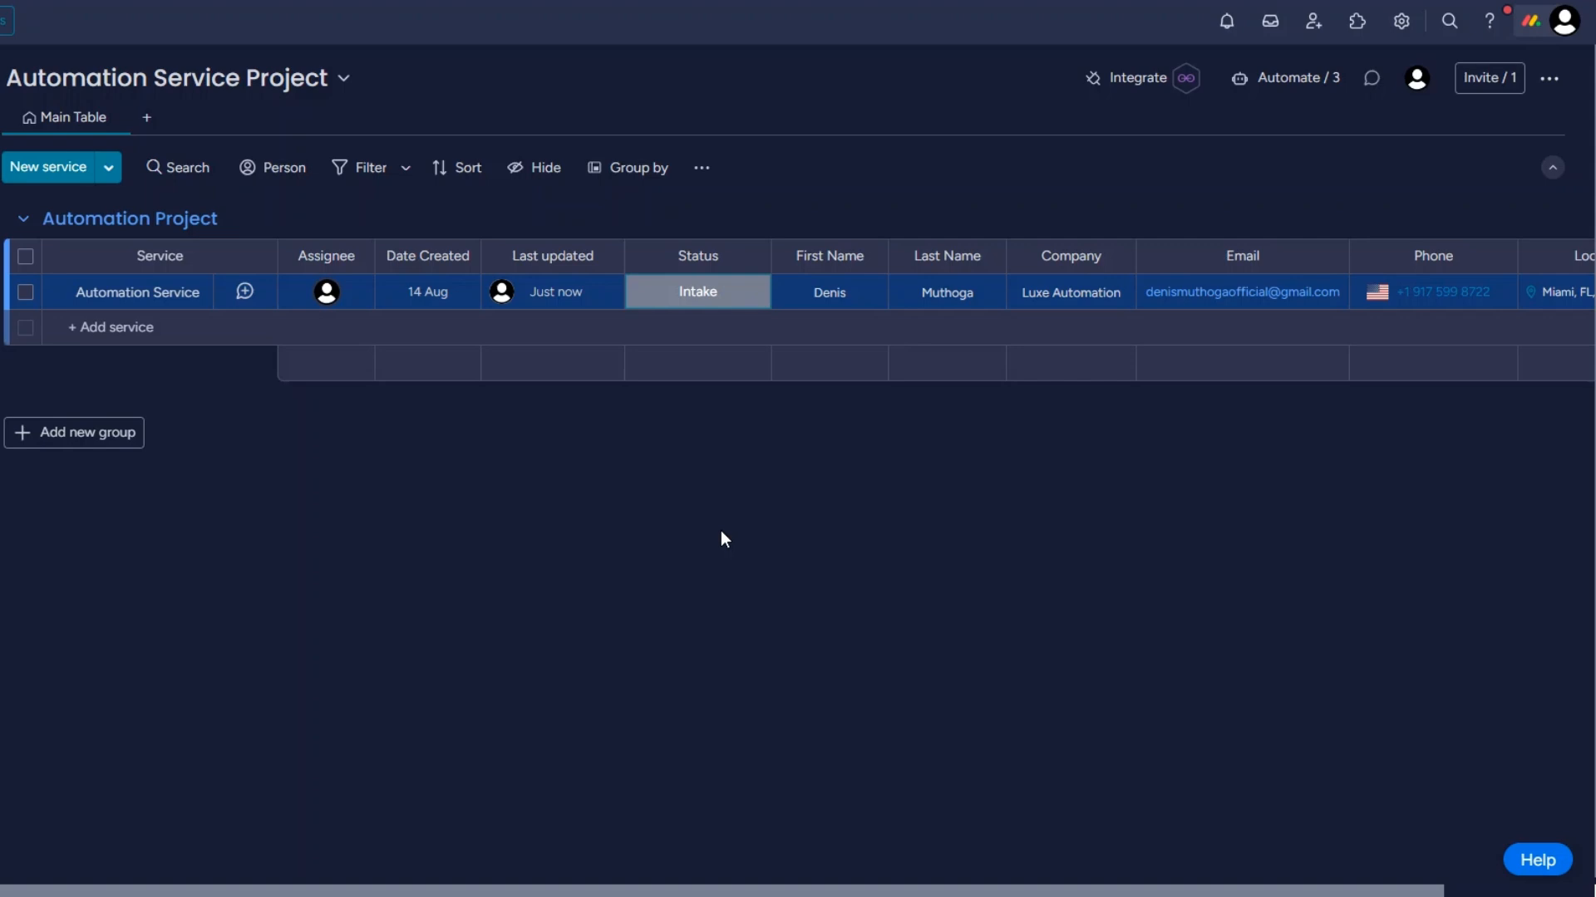
Set the Automation Service item's status to Completed
click(686, 299)
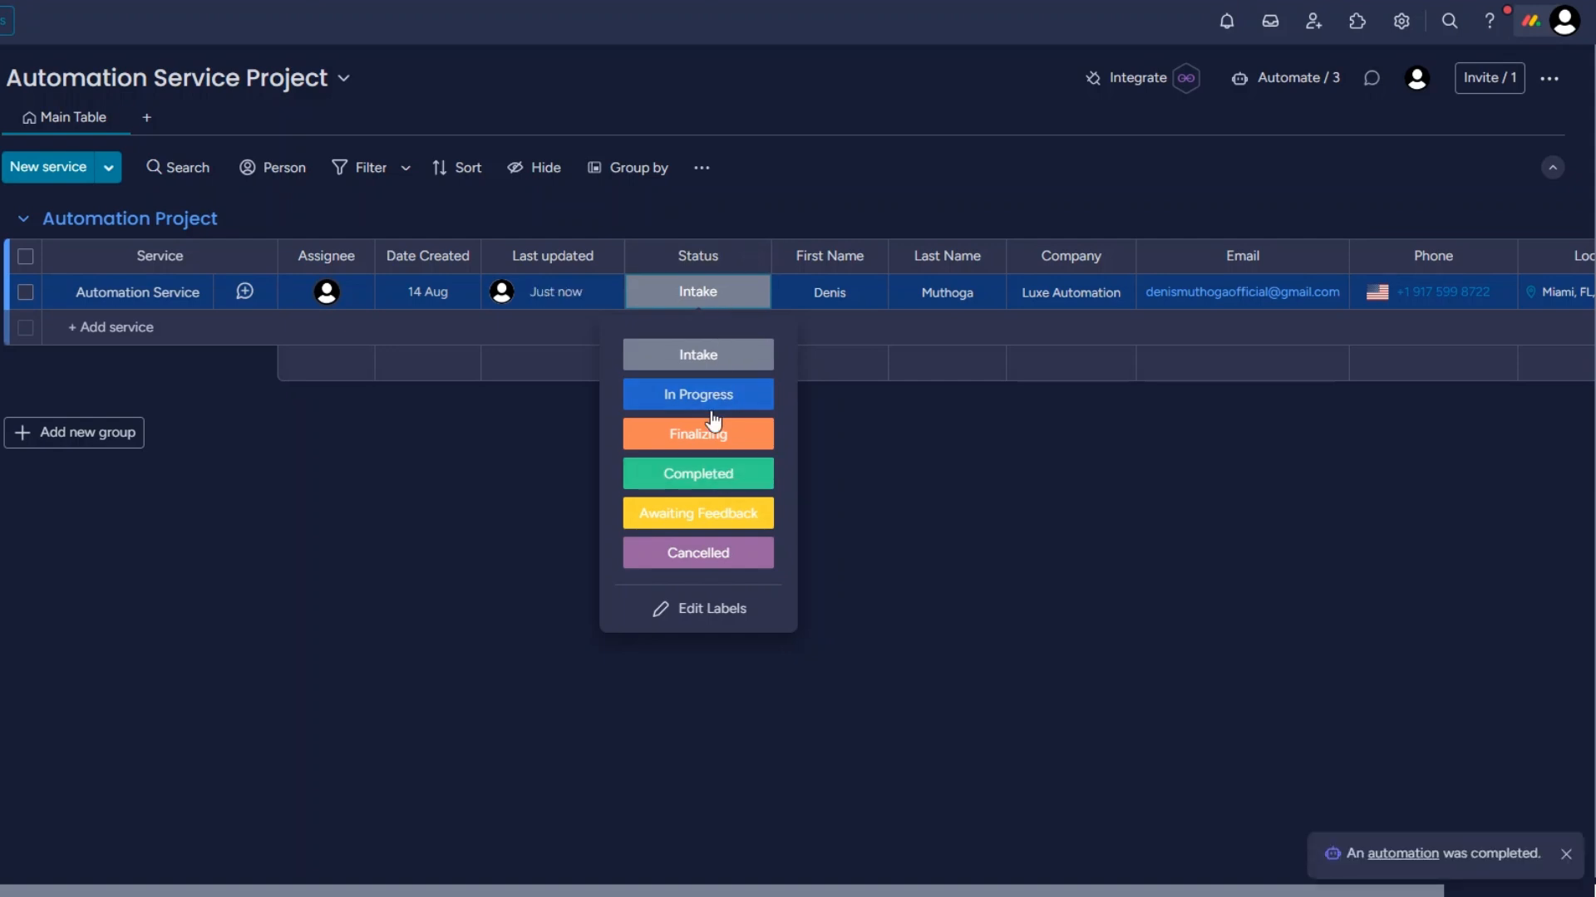
click(712, 471)
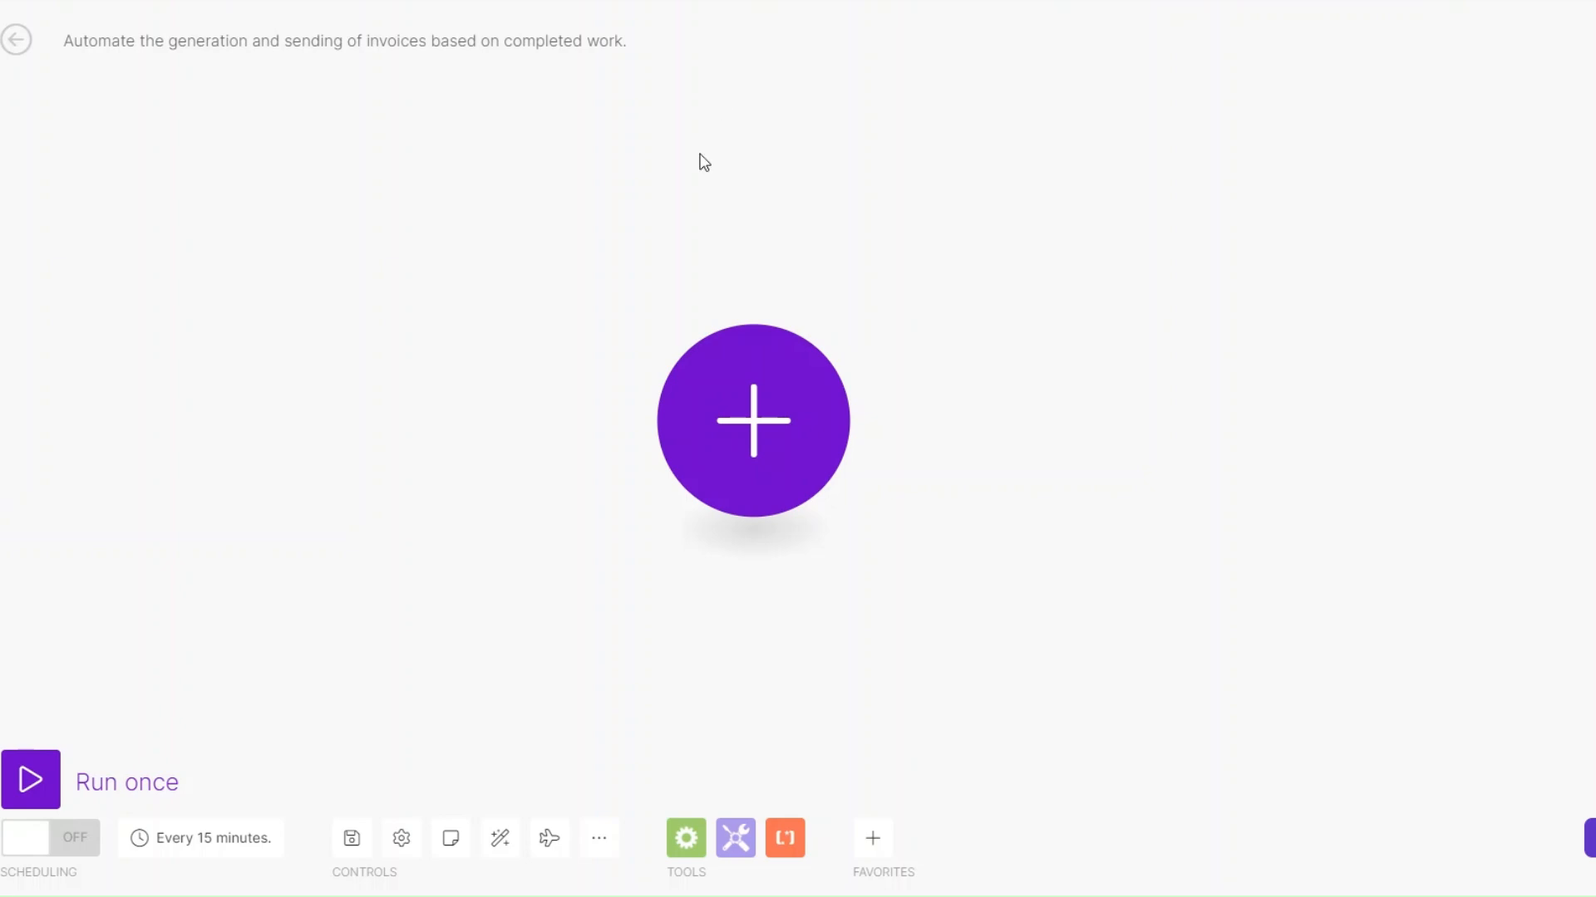
Switch to Make and add a Custom webhook trigger using a new hook named "Create and Send Invoice webhook"
click(758, 459)
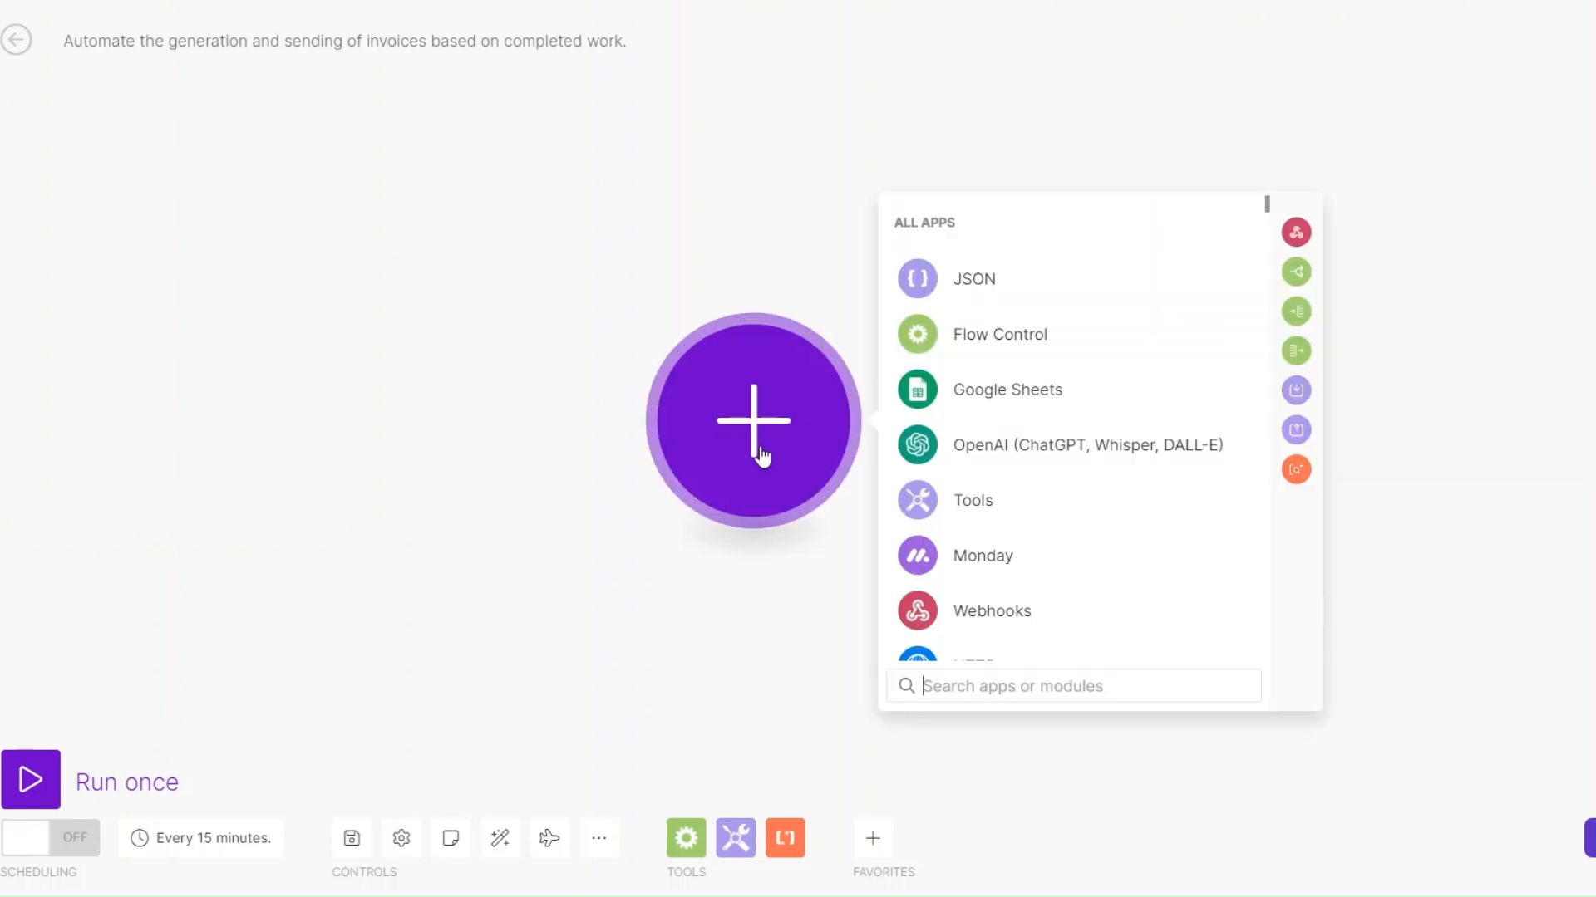
click(970, 607)
click(1012, 449)
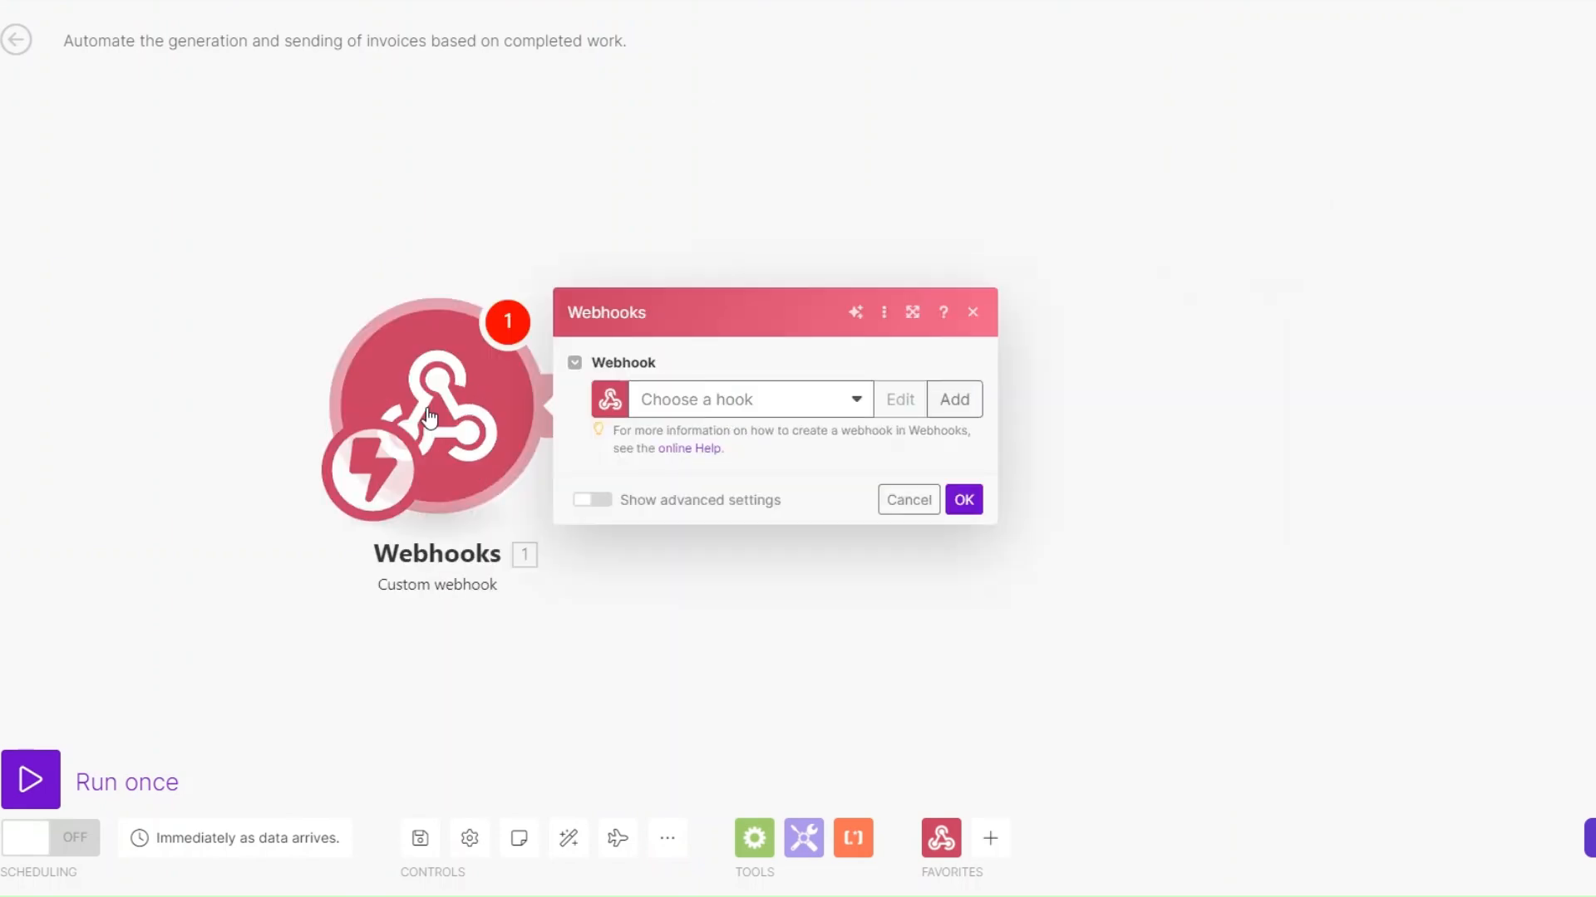
click(790, 390)
drag(1044, 322, 773, 321)
text(Create and Send Invoice)
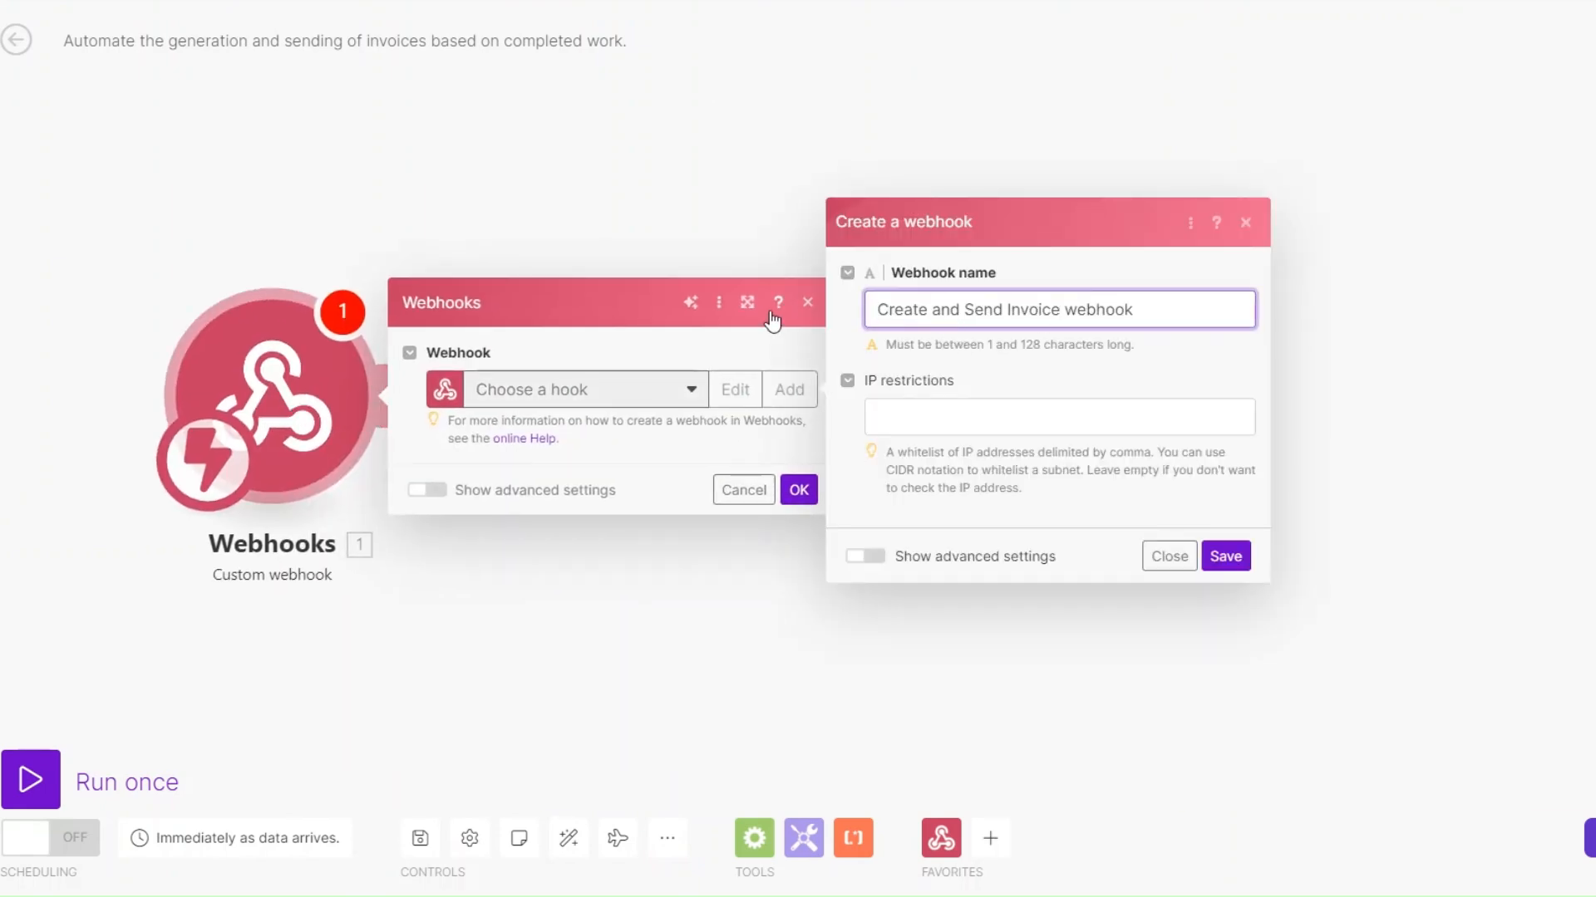
click(1219, 559)
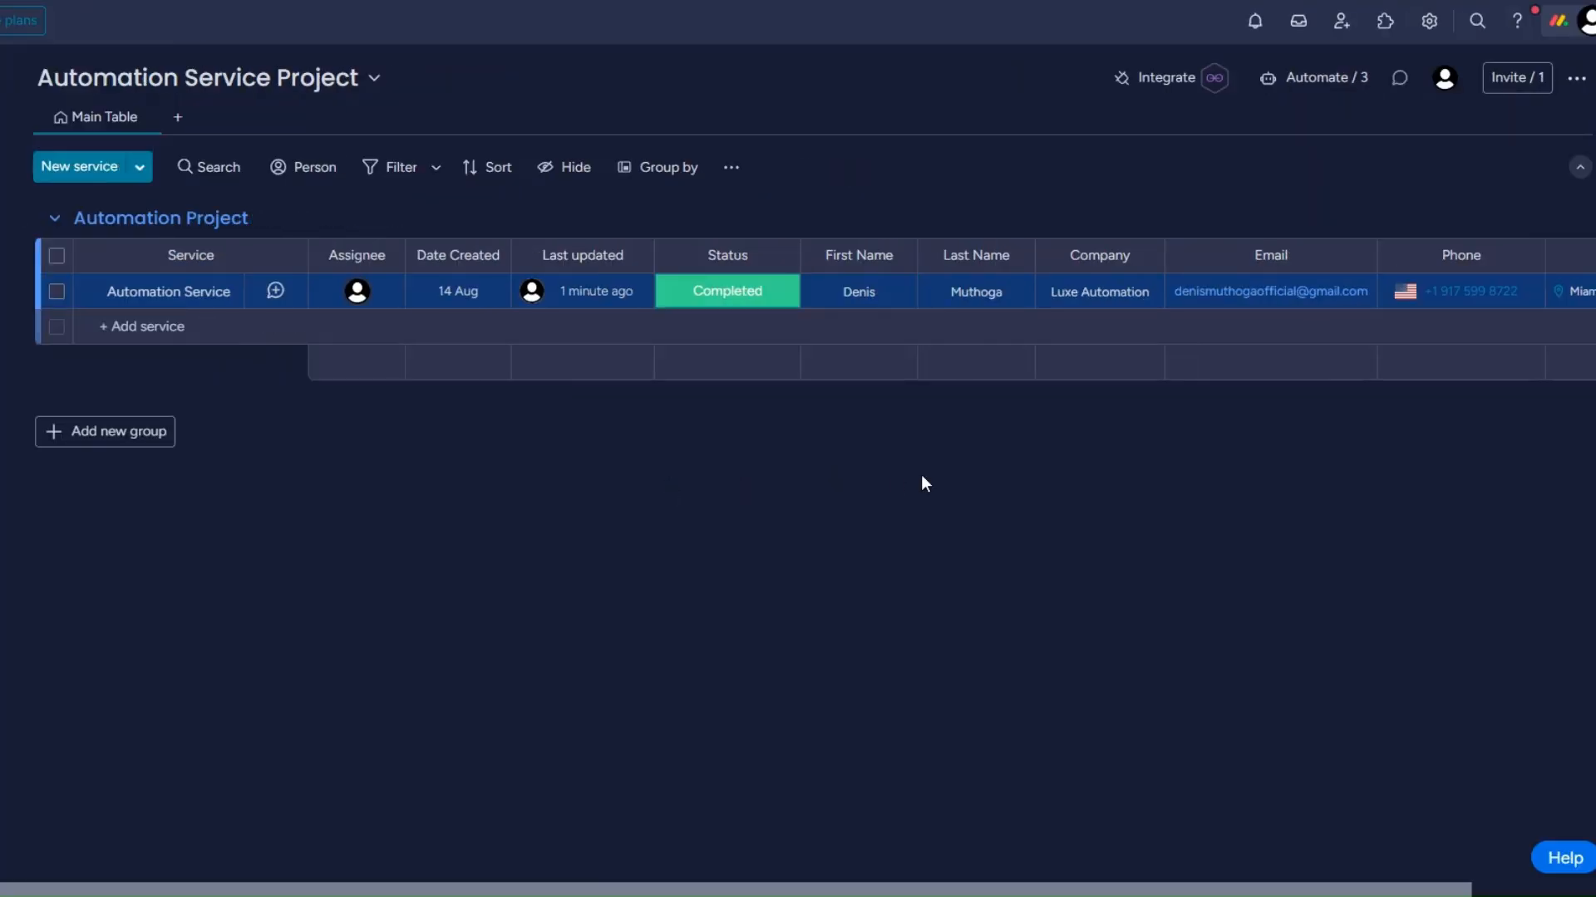
Switch to monday.com and use the Webhooks integration template "When a status changes to something, send a webhook"
click(1161, 77)
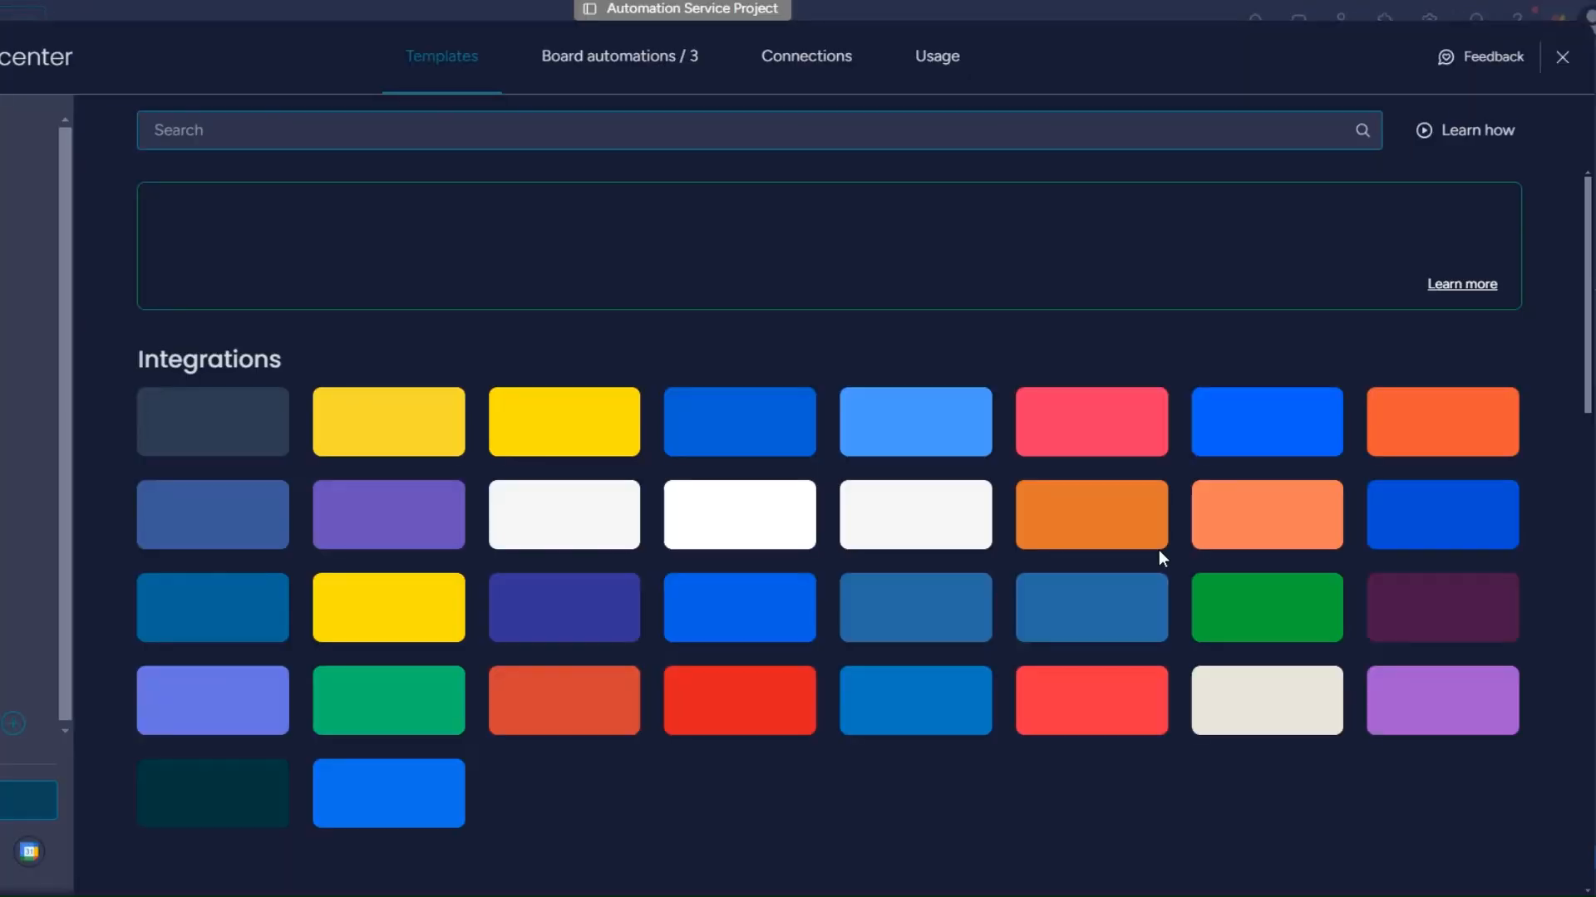
click(1406, 705)
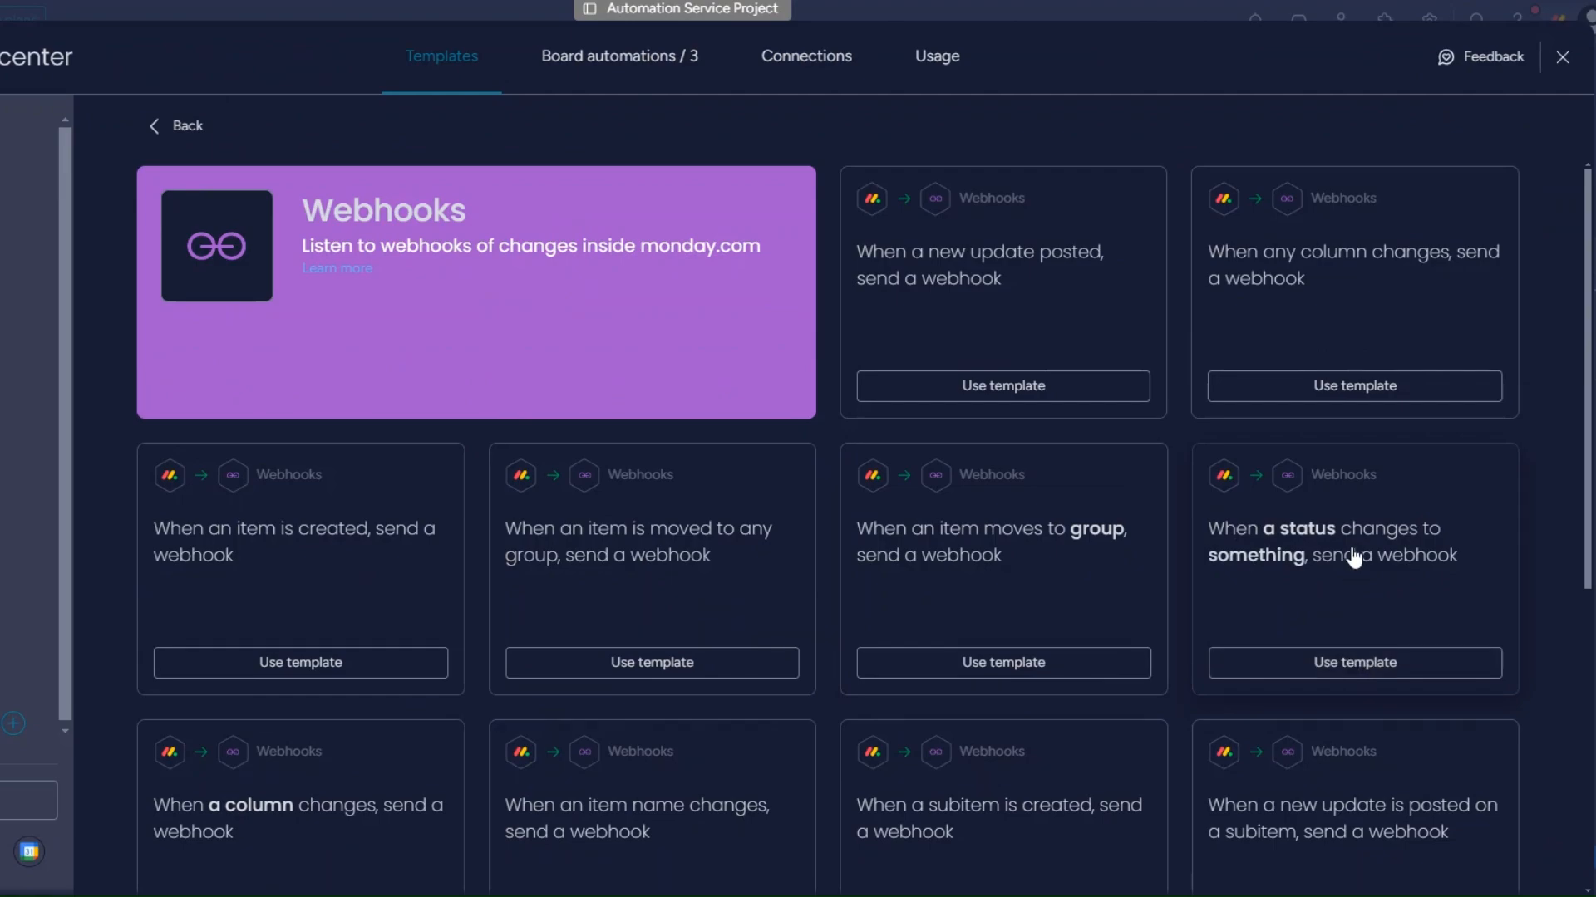
click(1348, 649)
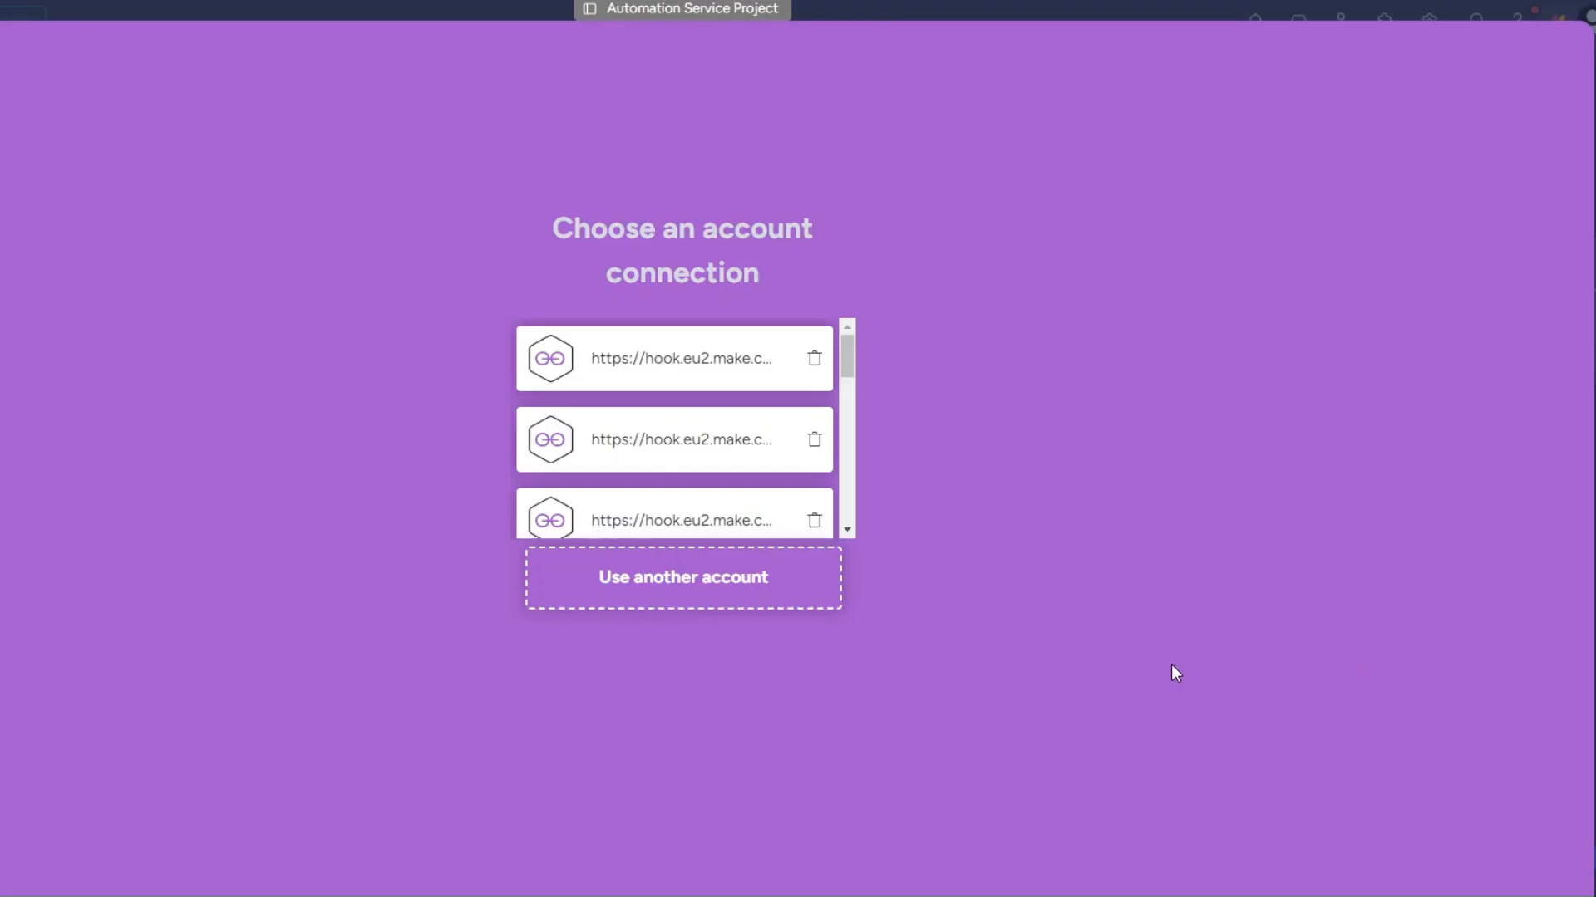
Try to connect the copied Make webhook URL as another account, and confirm the custom webhook's settings in Make
click(724, 576)
click(746, 449)
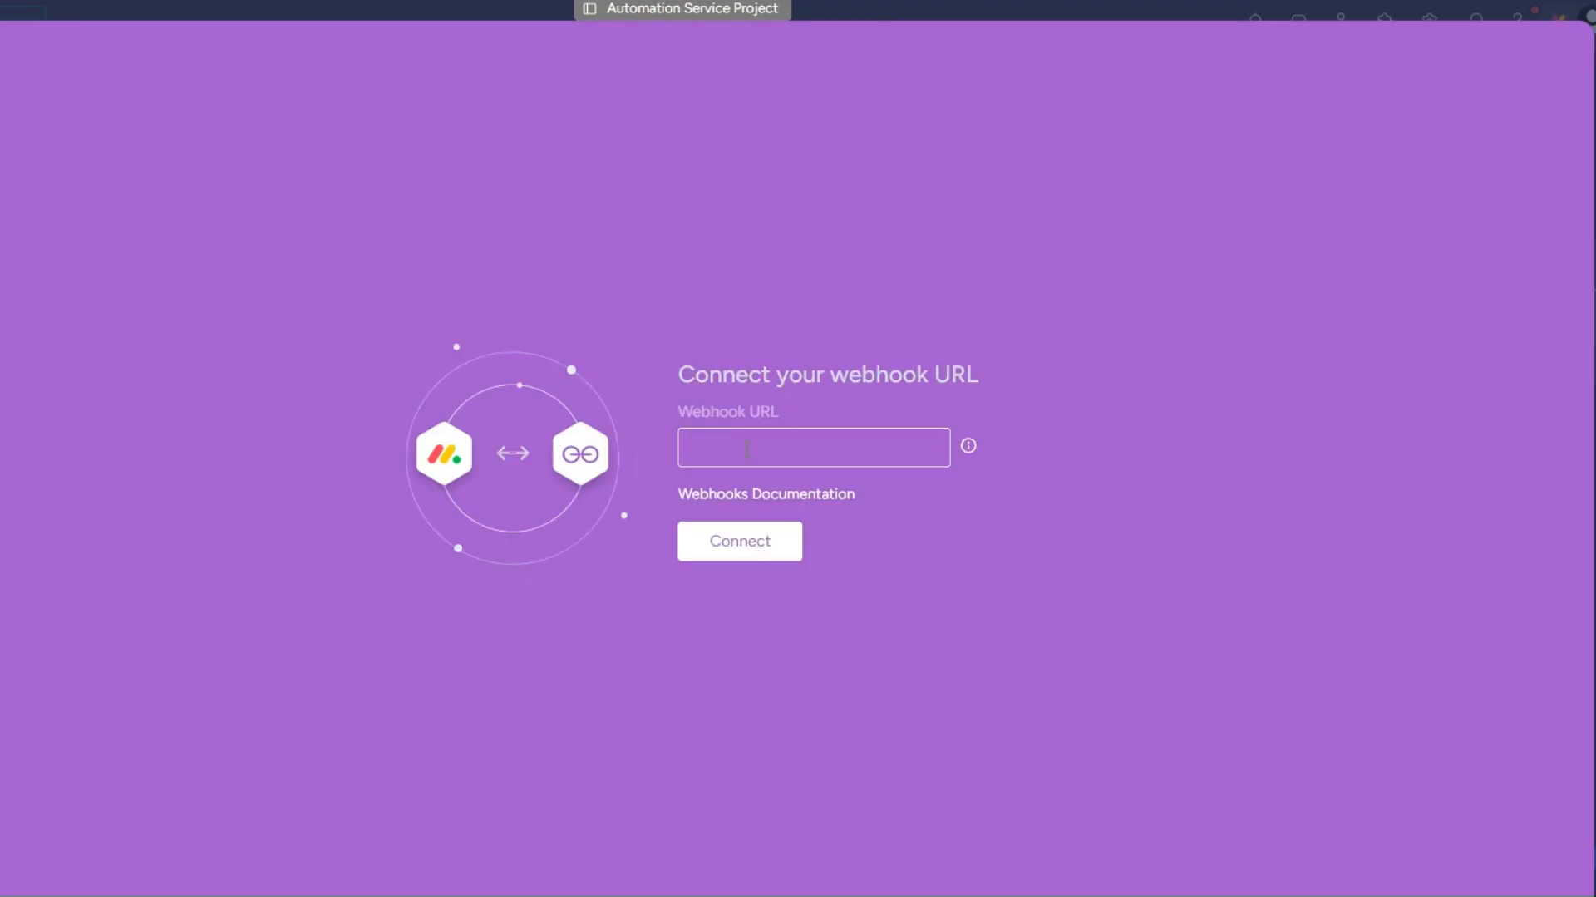
key(ctrl+v)
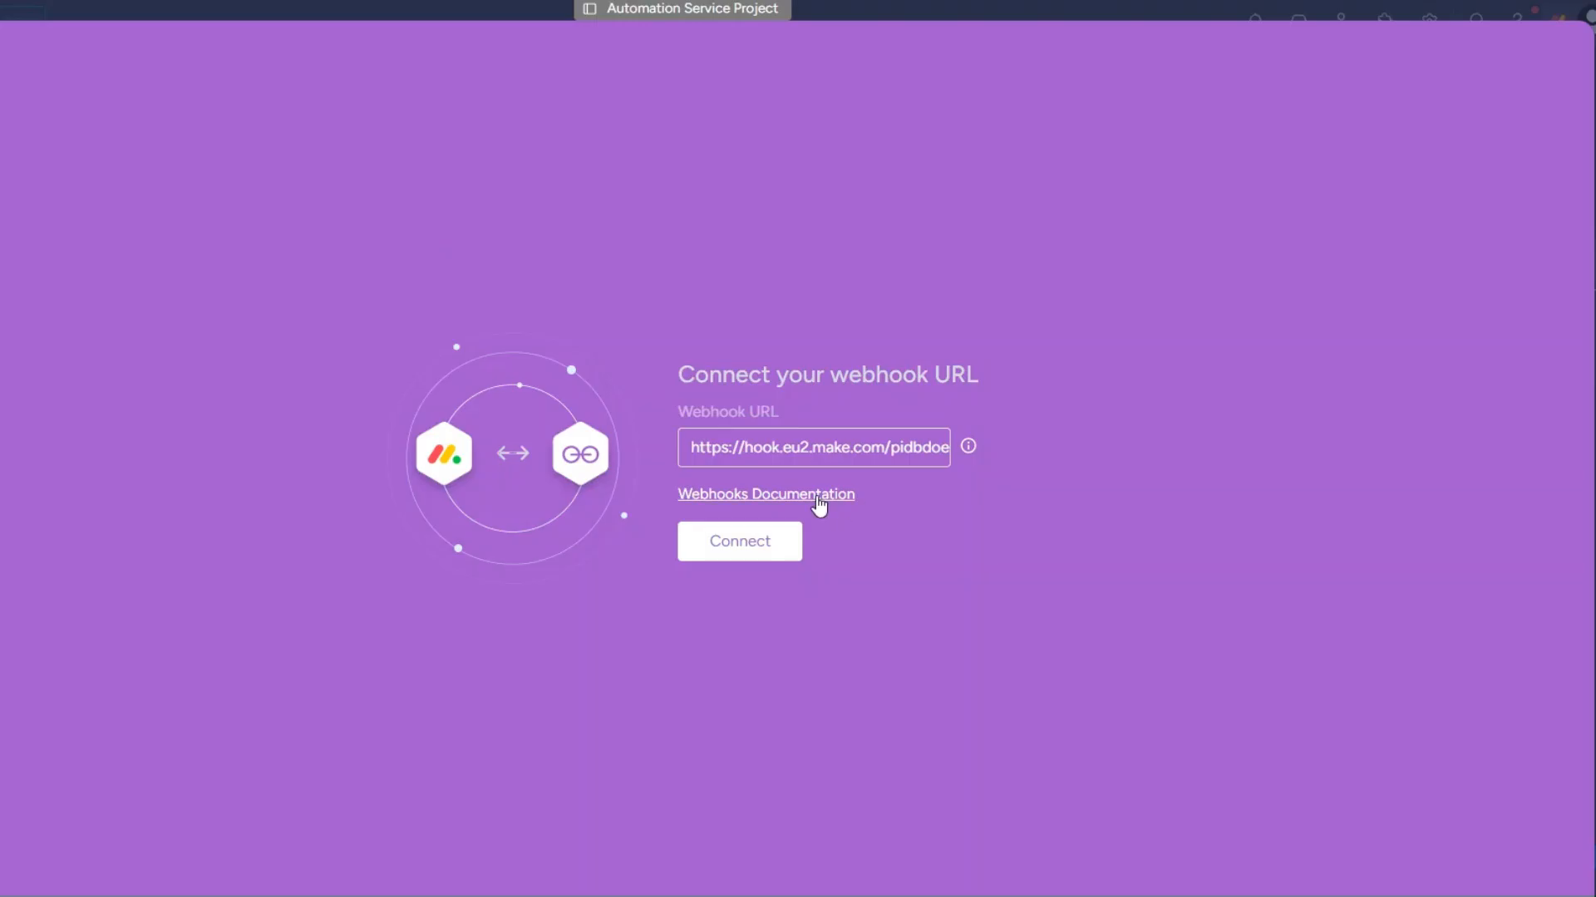
click(791, 554)
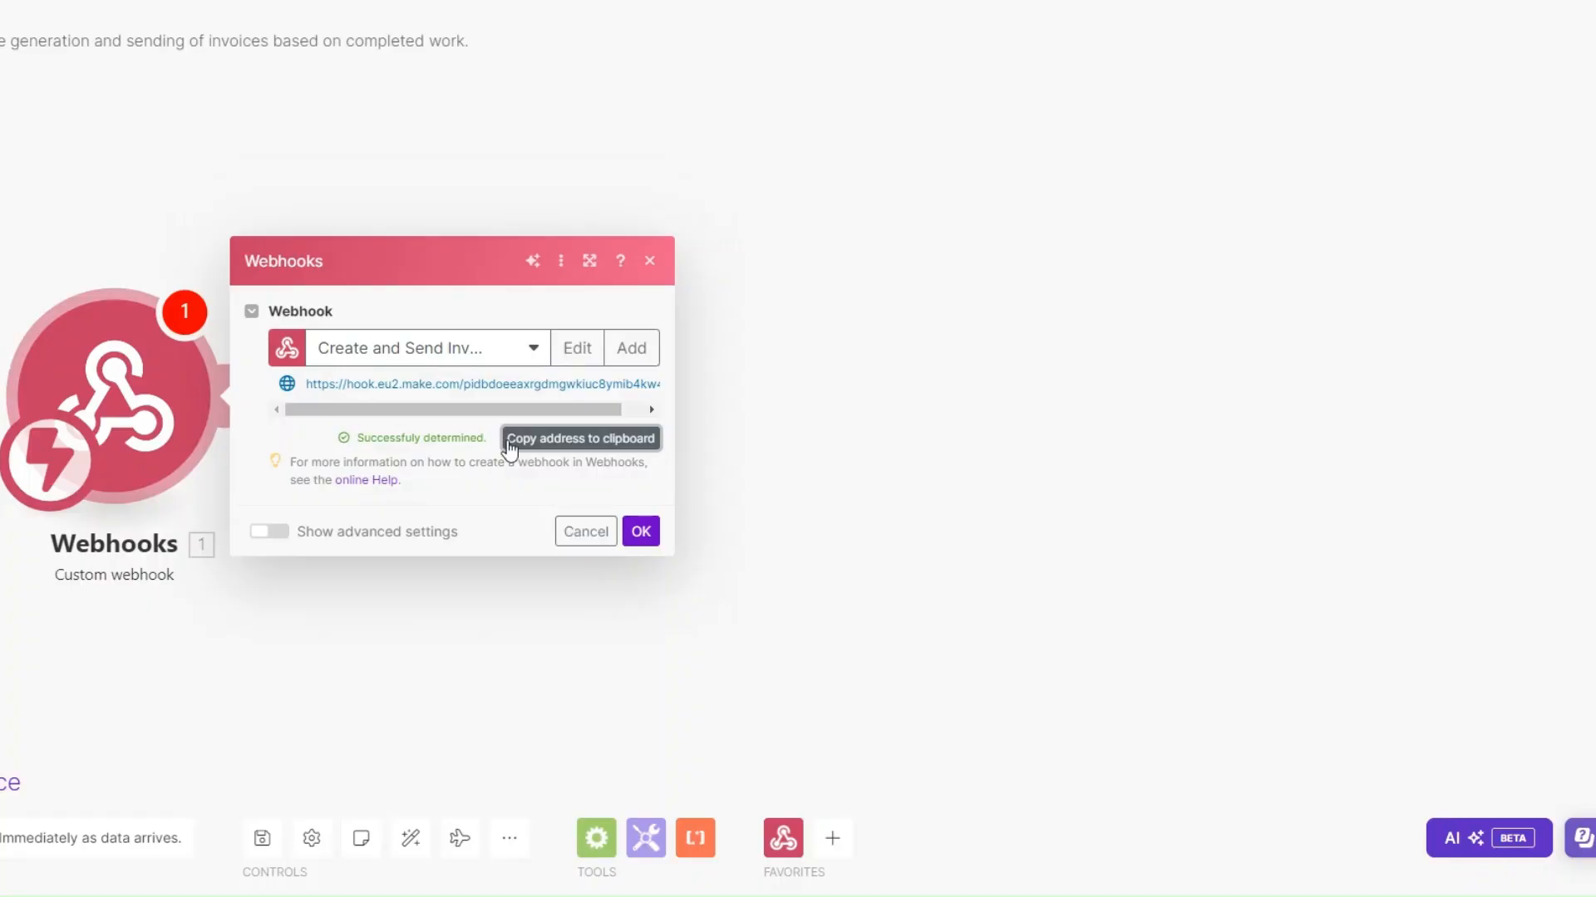
click(650, 531)
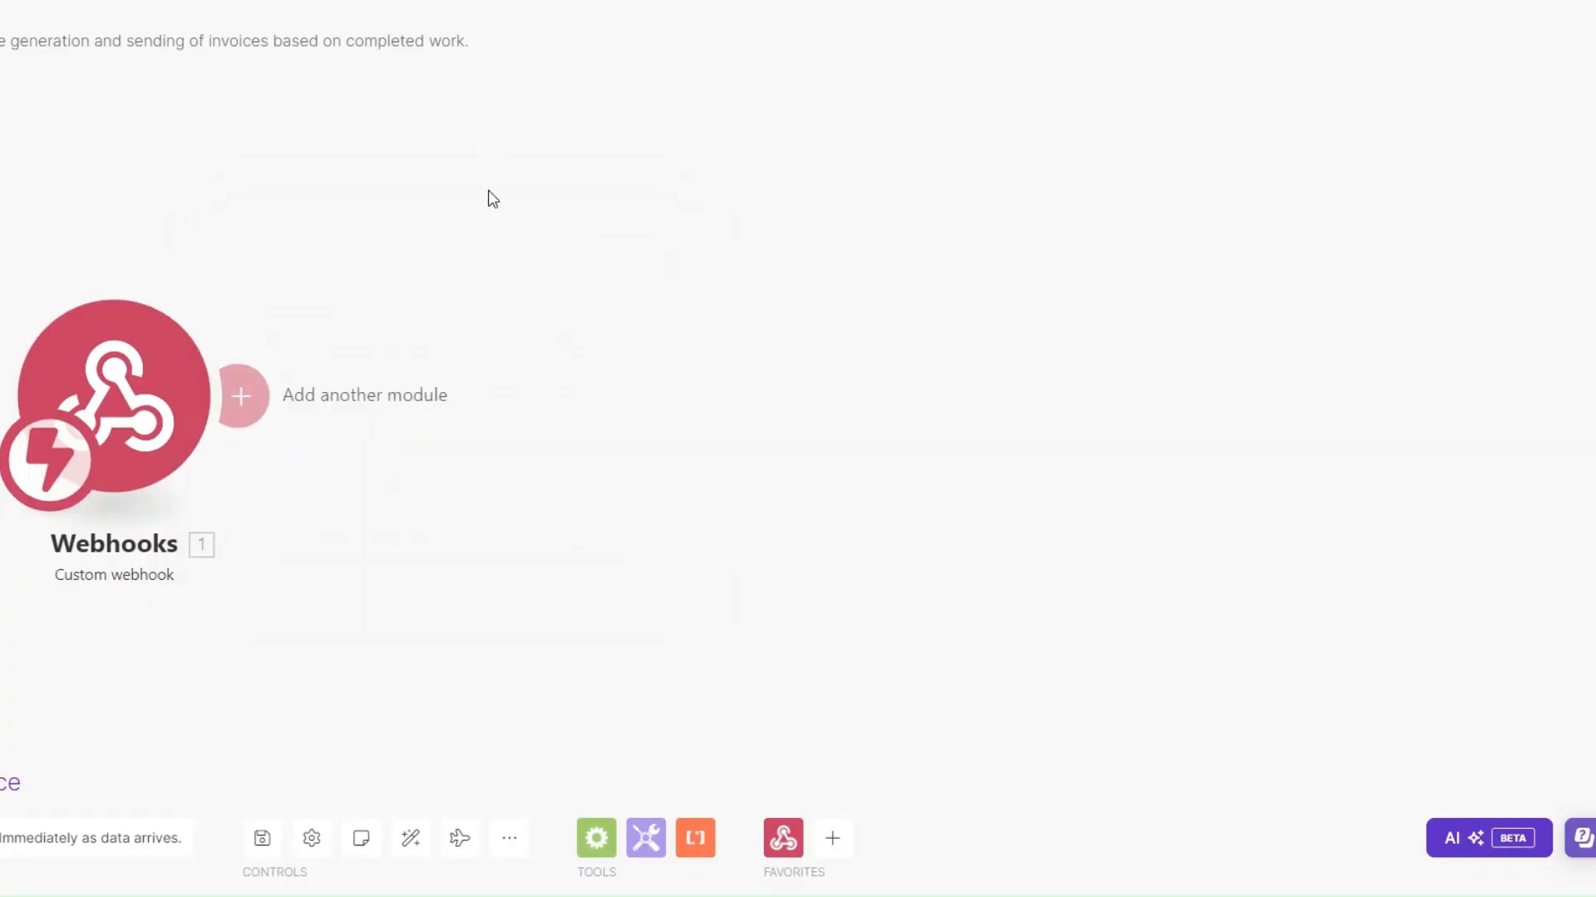
Add a Webhook response module with the body {"challenge":""}, mapping the custom webhook's challenge value between the last pair of quotes
click(390, 402)
click(704, 258)
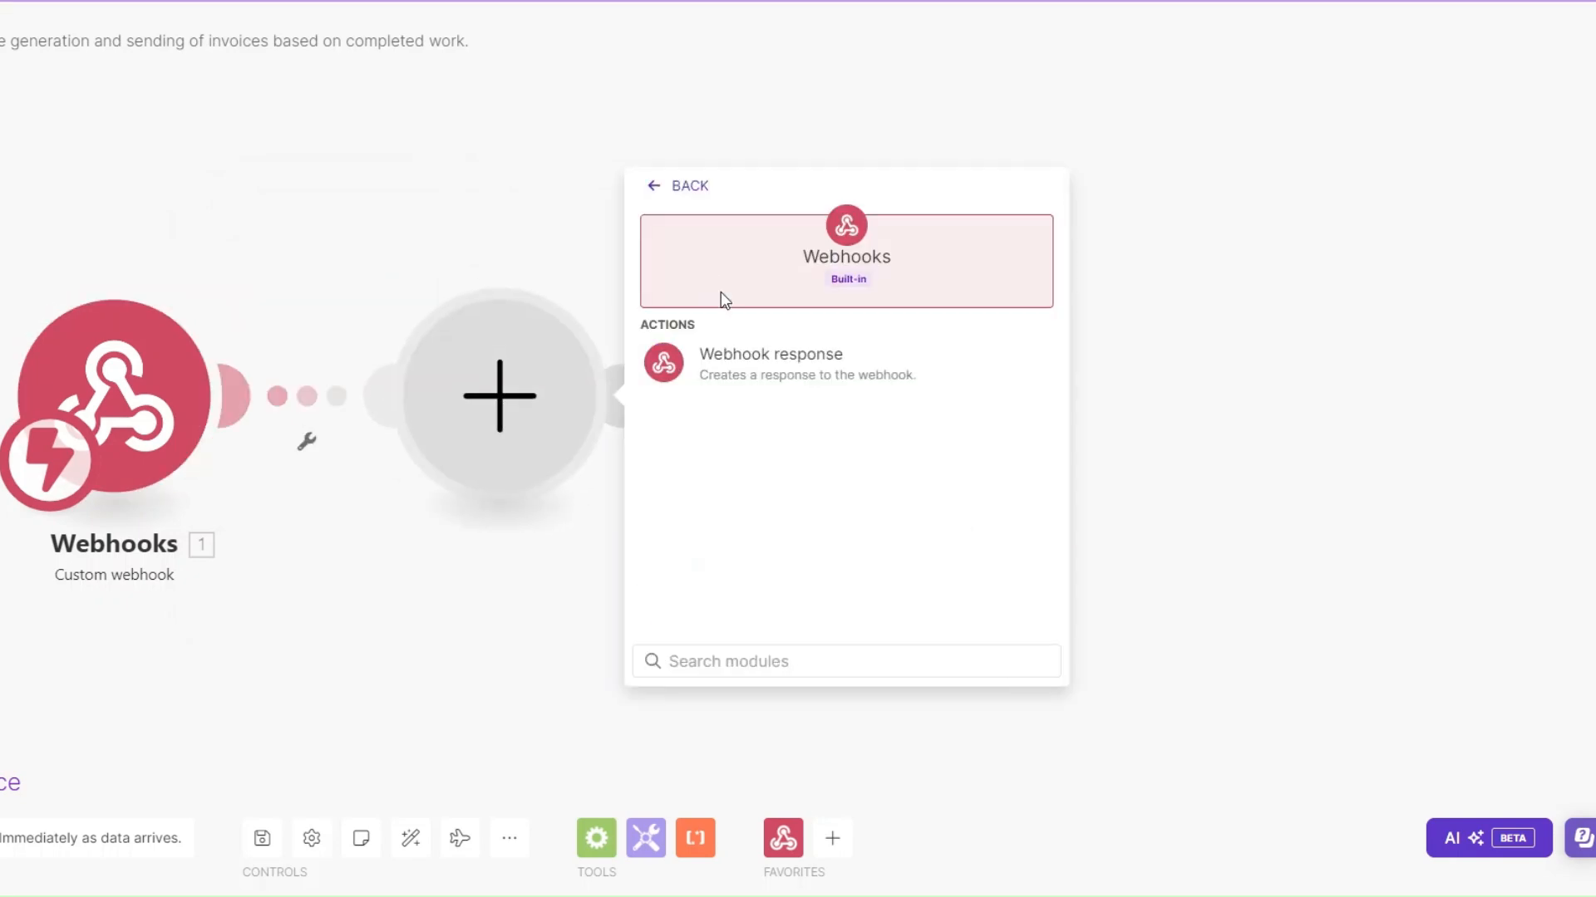
click(742, 368)
click(1009, 465)
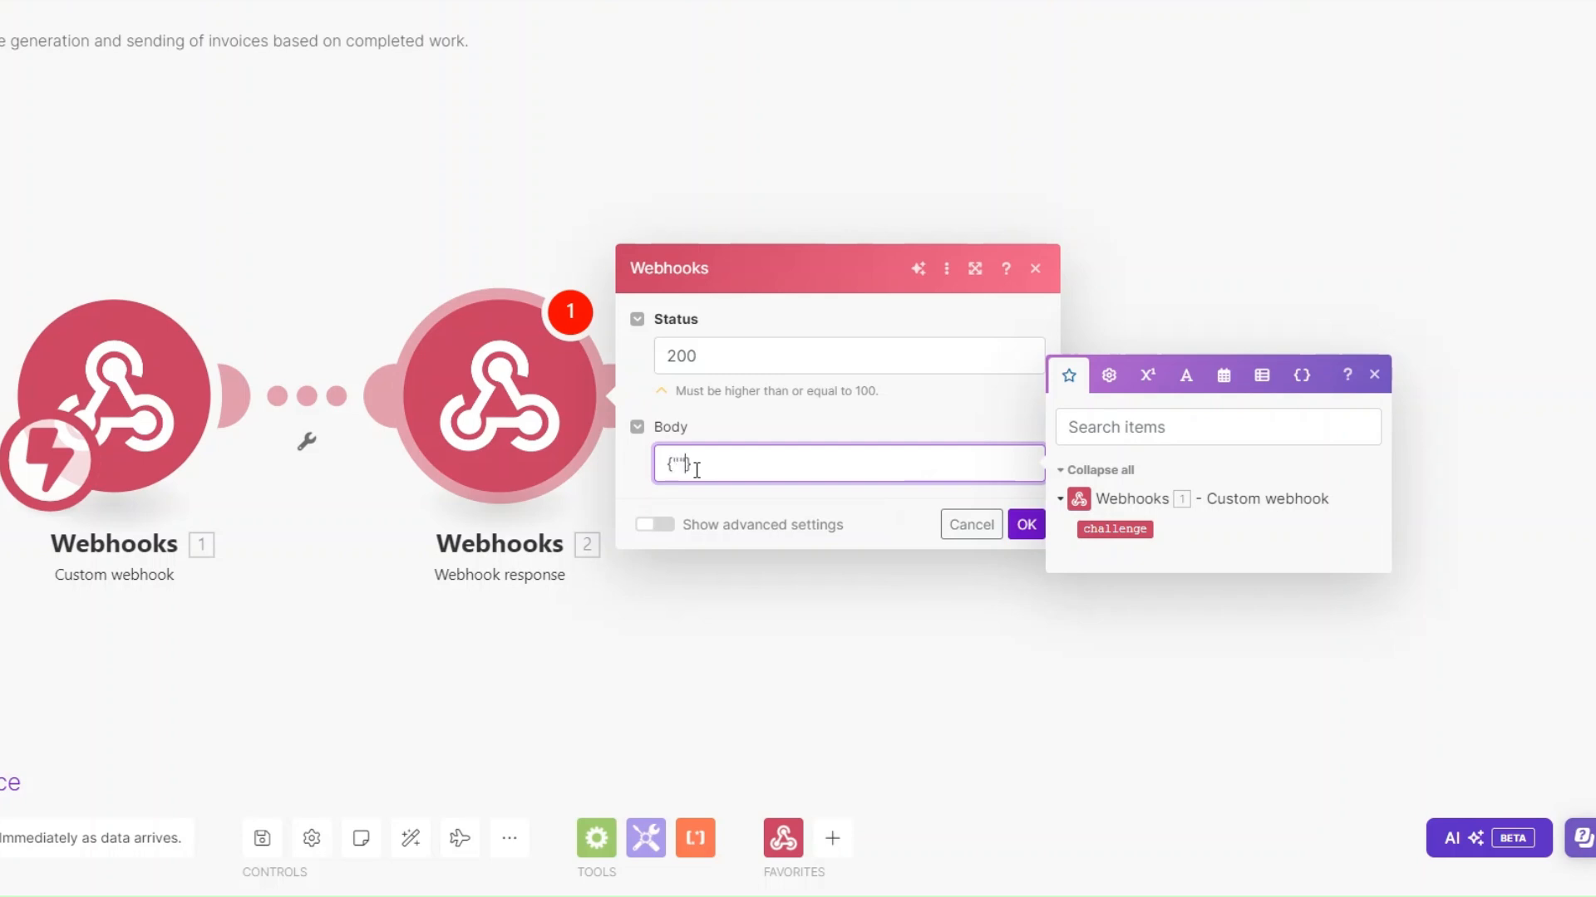
text(hallenge)
click(1115, 529)
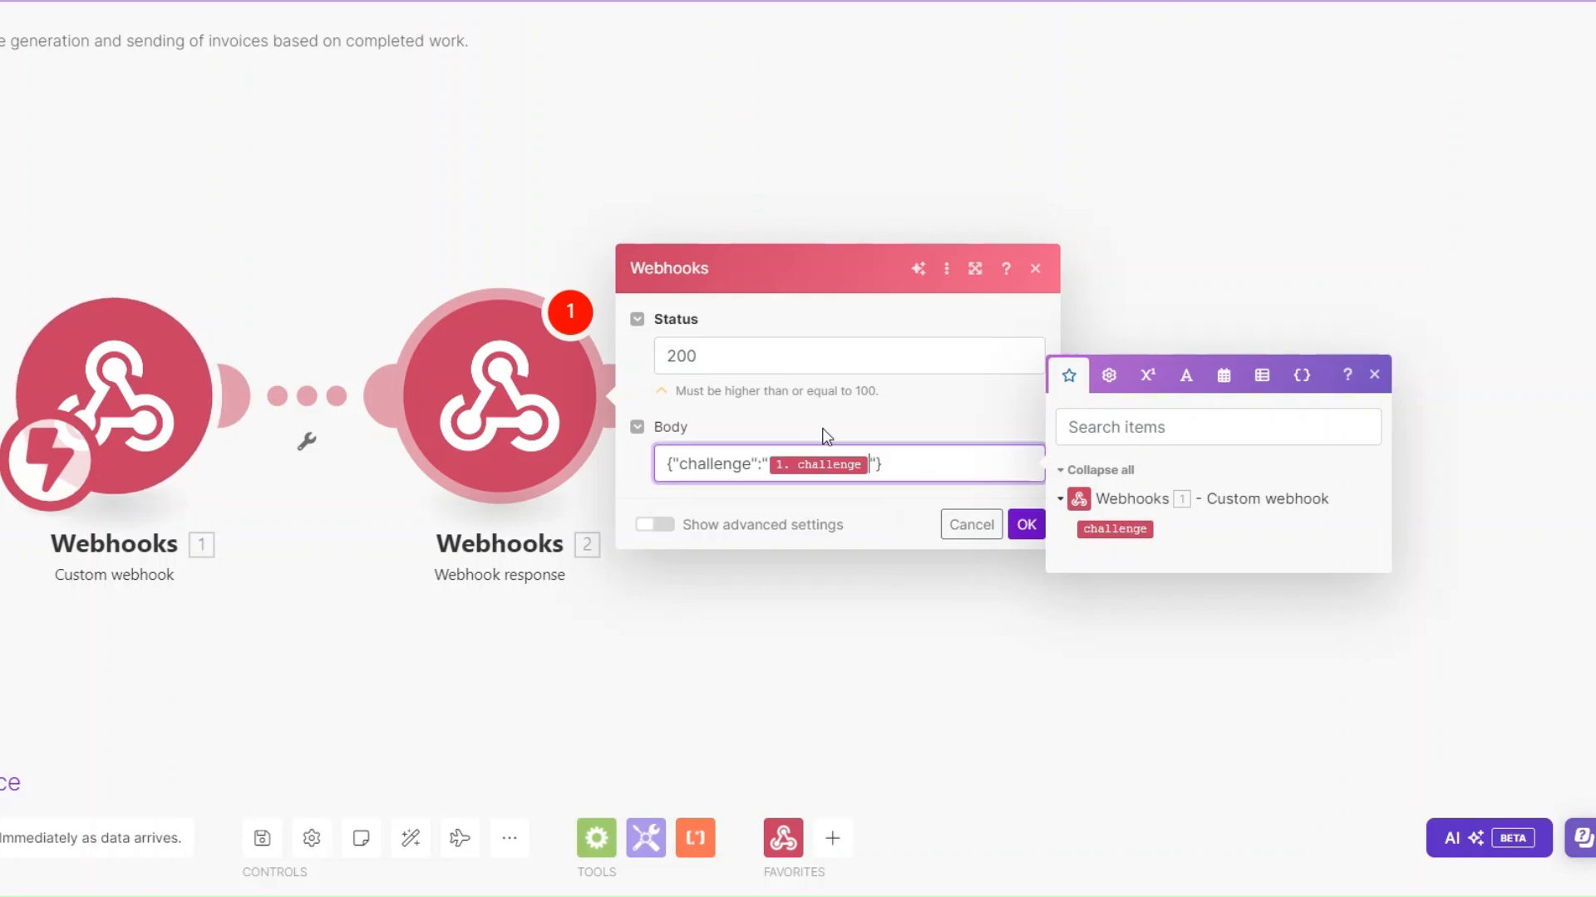
click(1025, 524)
Run the scenario once and connect the entered webhook URL in monday.com
click(17, 790)
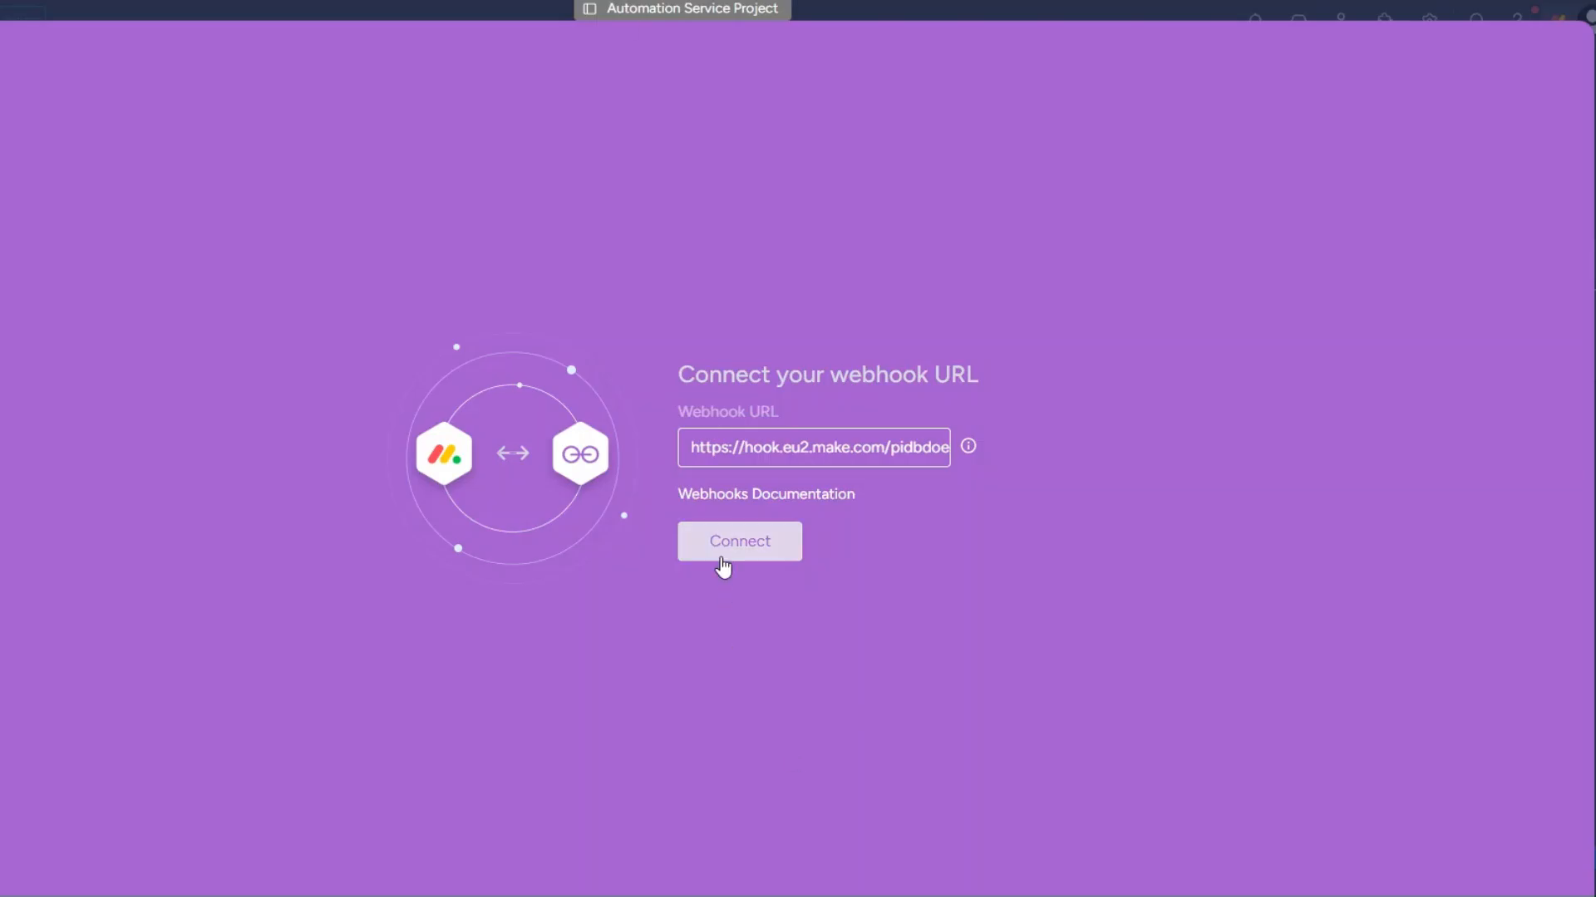
click(721, 549)
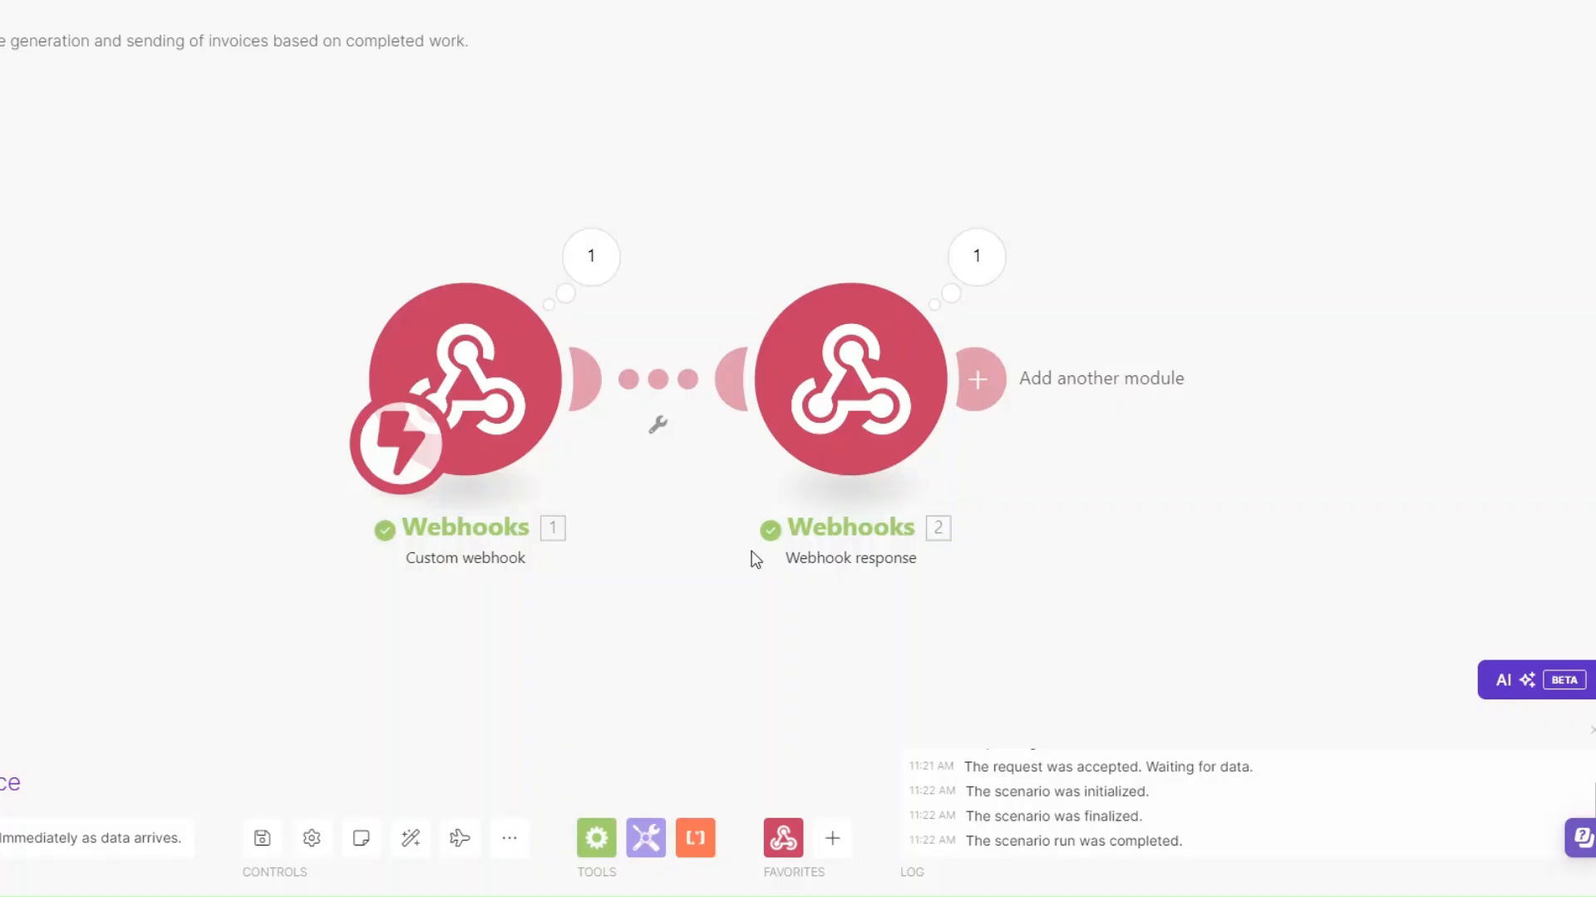
Switch to Make and delete the Webhook response module from the scenario
drag(748, 555, 551, 527)
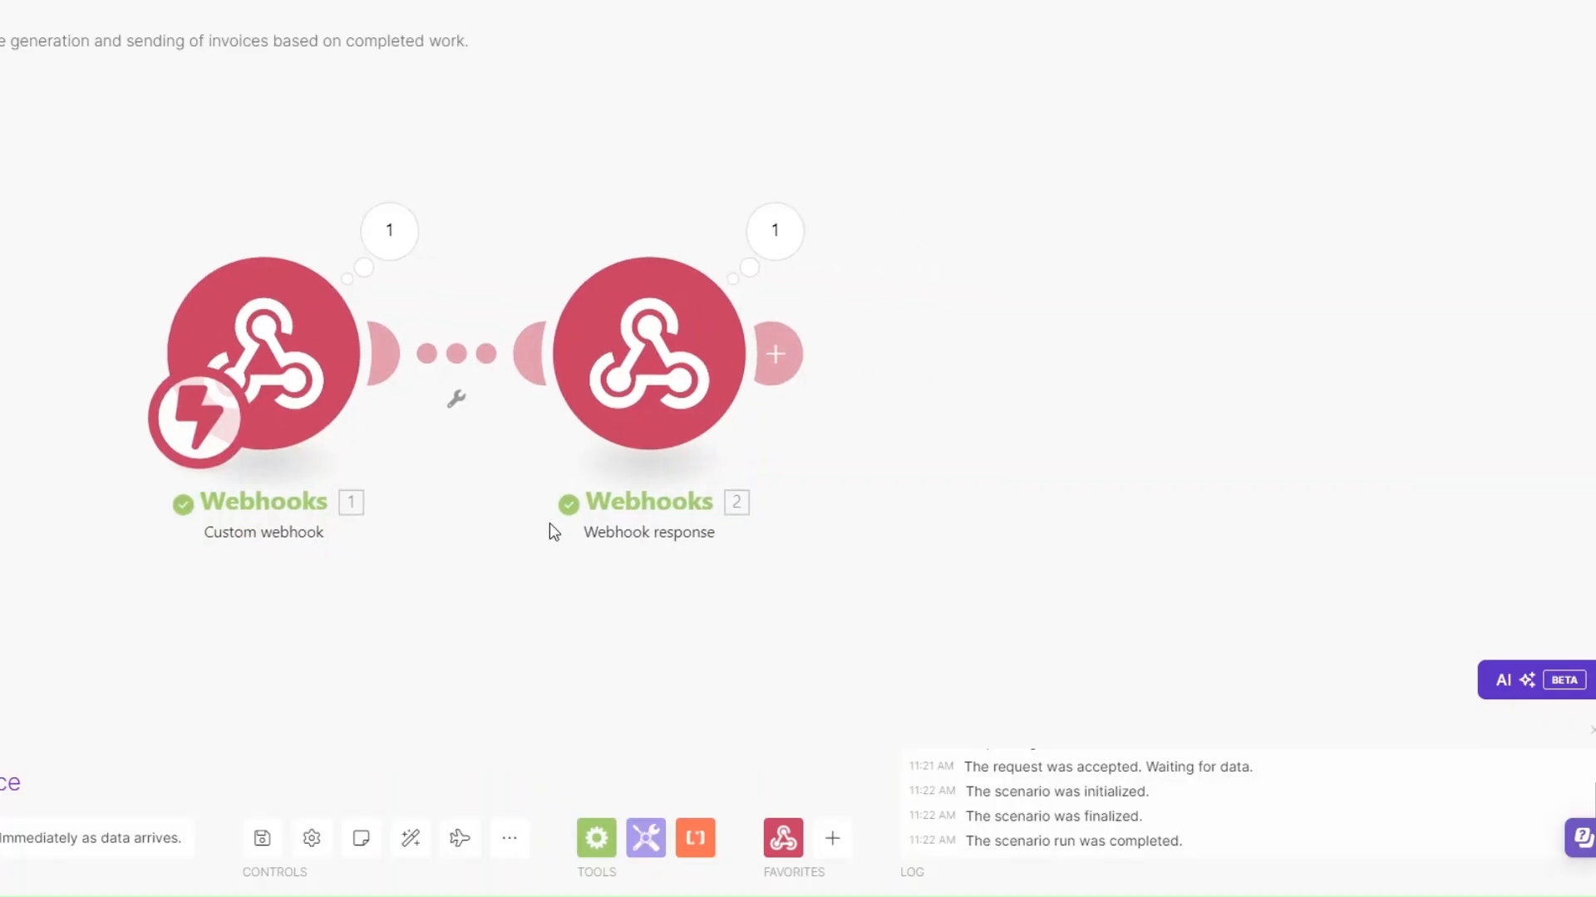
right_click(681, 413)
click(776, 652)
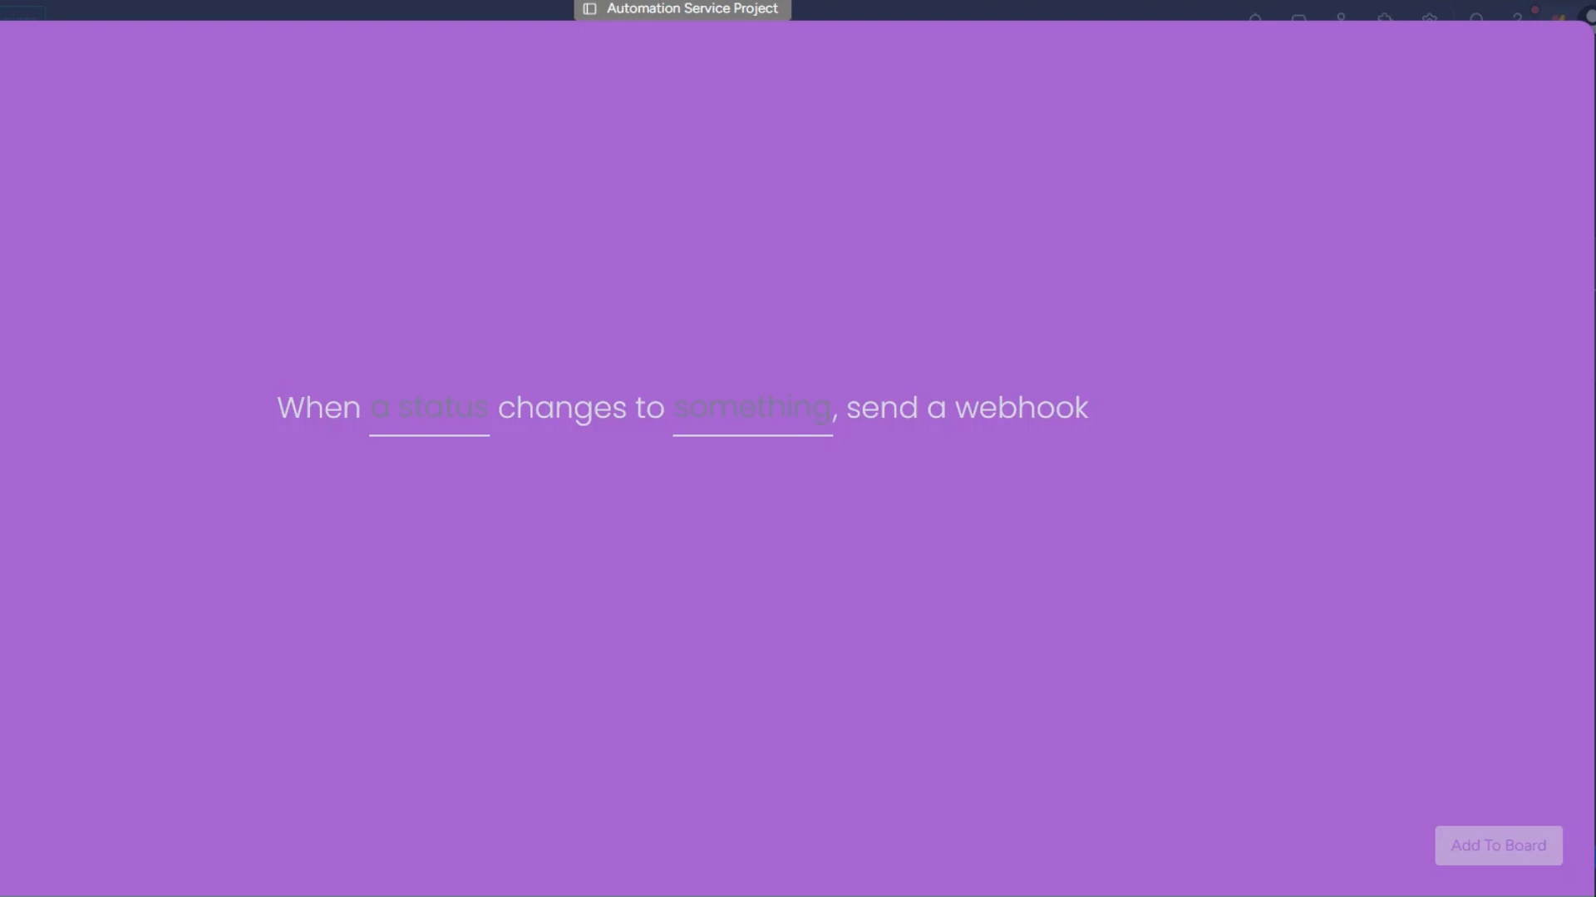
In monday.com, make the integration send a webhook when Status changes to Completed, and add it to the board
click(436, 419)
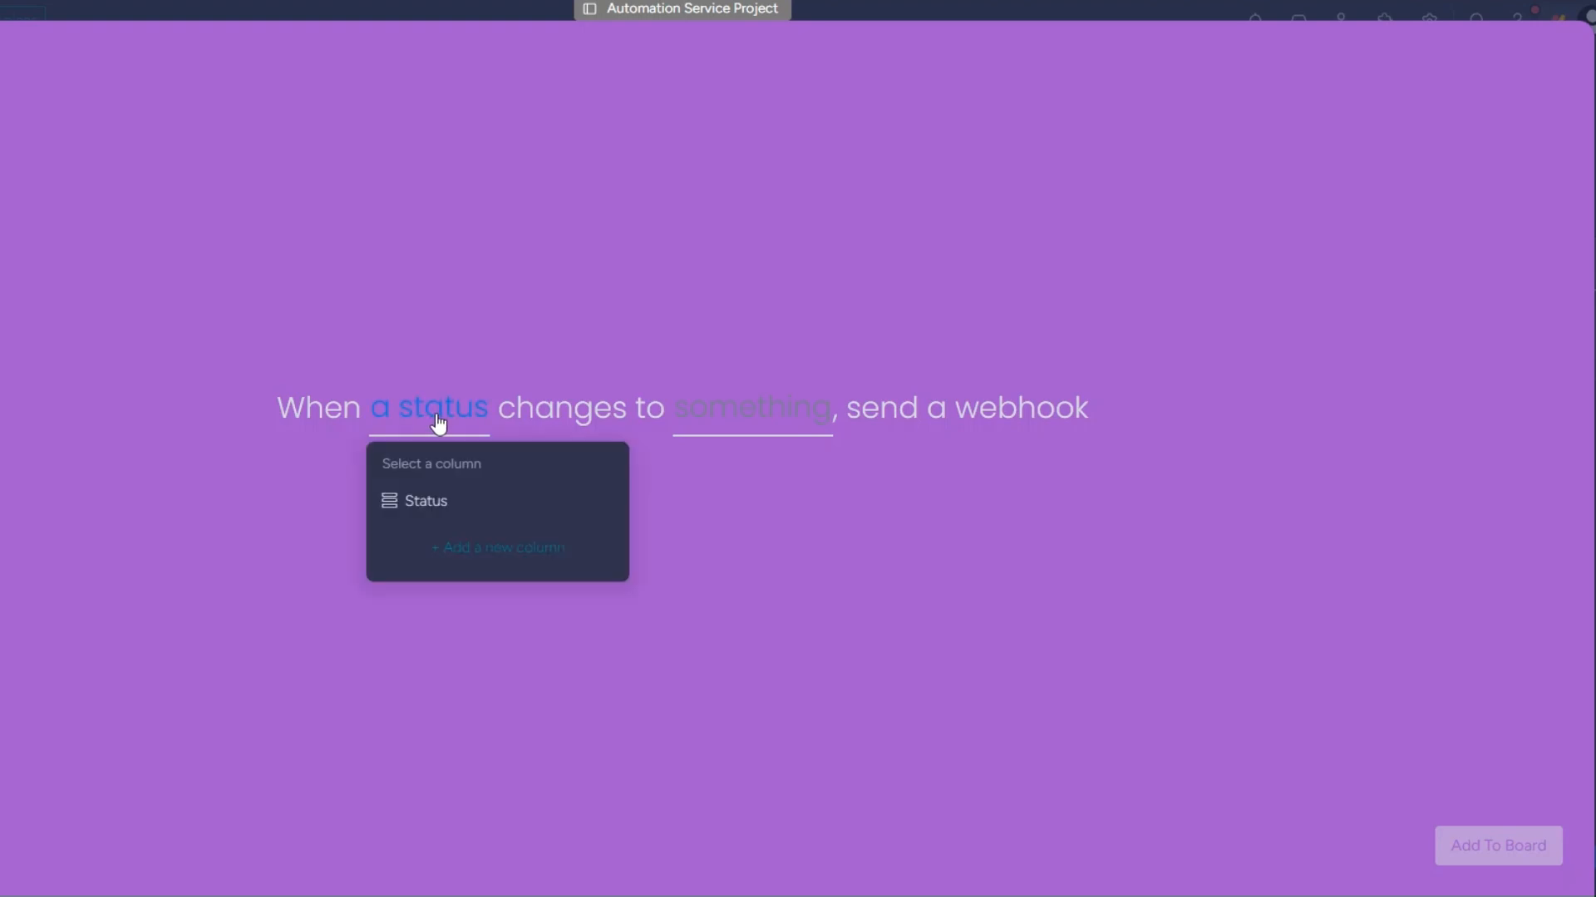
click(445, 501)
click(723, 412)
scroll(748, 531, down, 1)
click(759, 556)
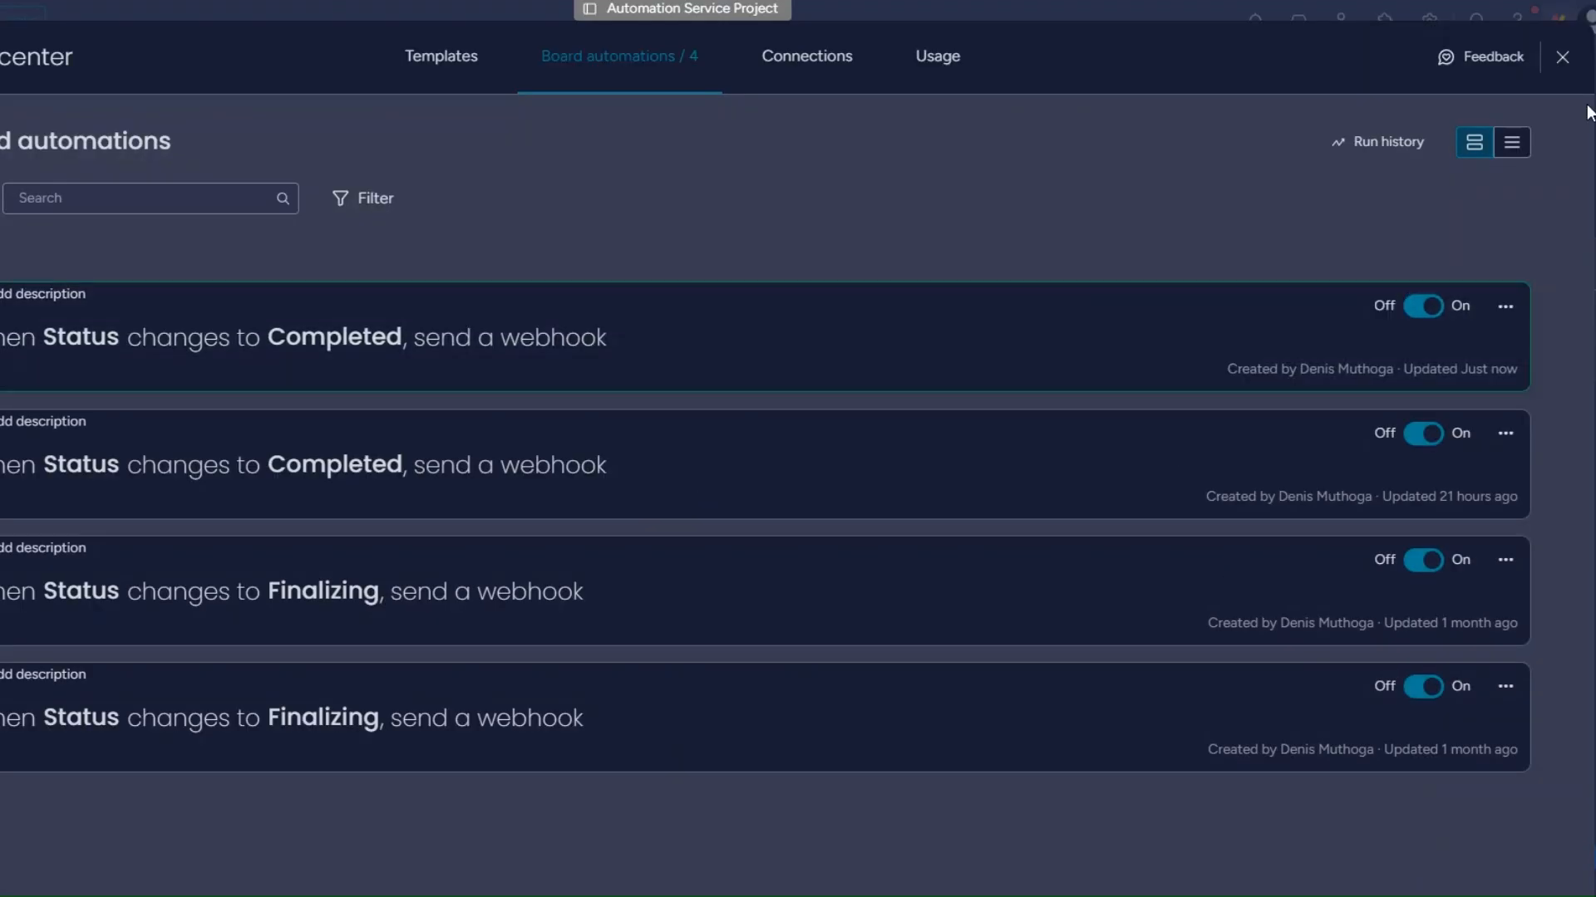
click(1559, 55)
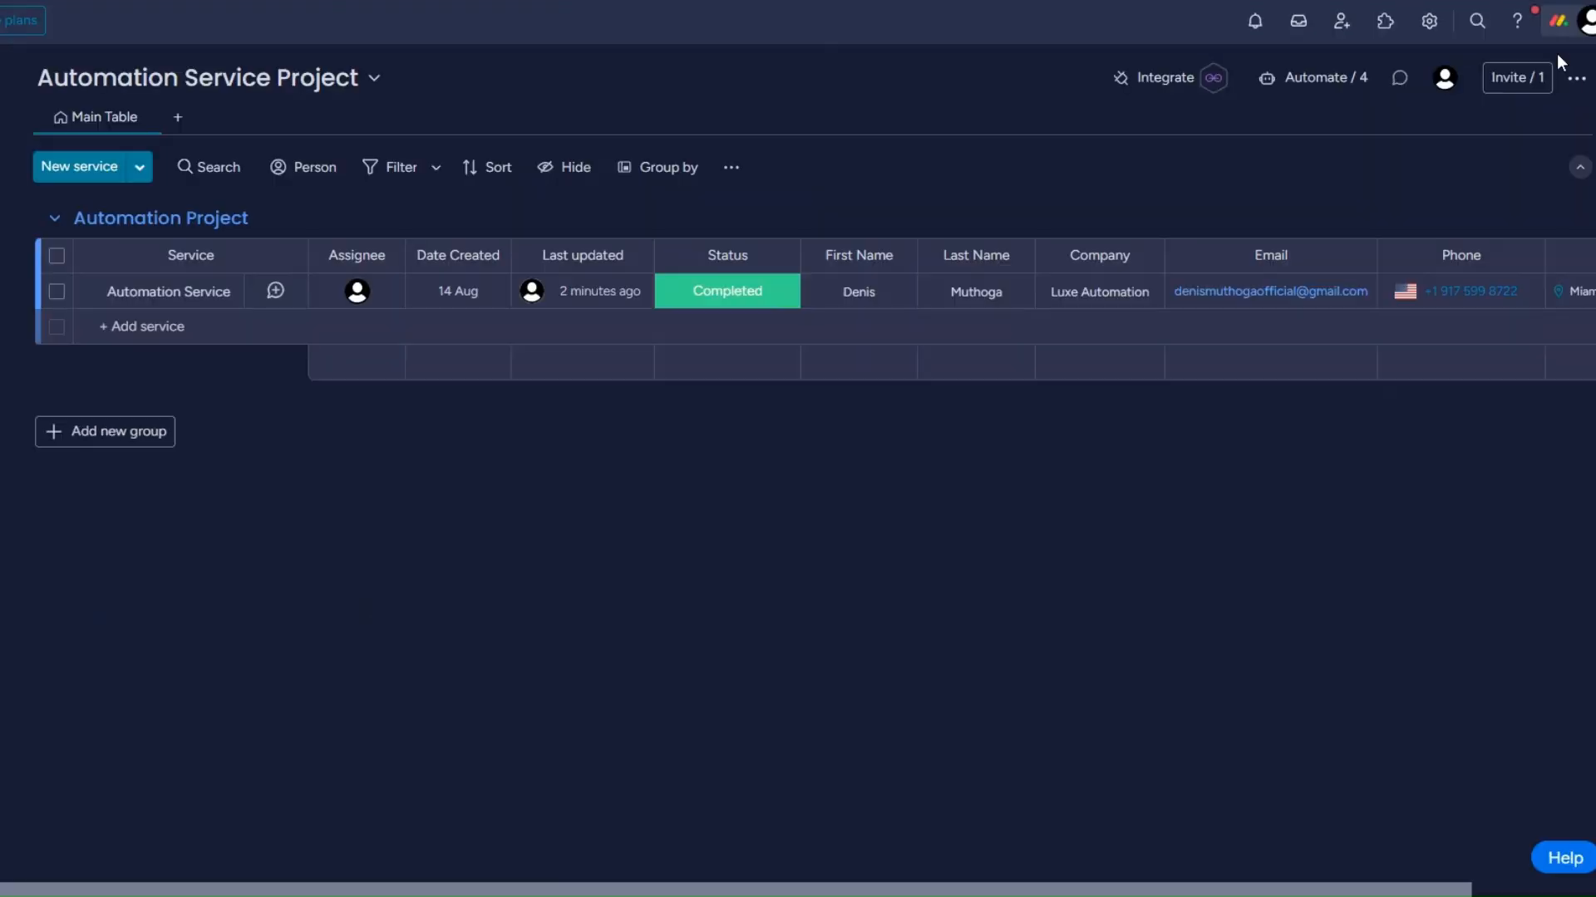
Send a test event to the running scenario by changing the Automation Service item's status to Intake and back to Completed
click(716, 297)
click(728, 356)
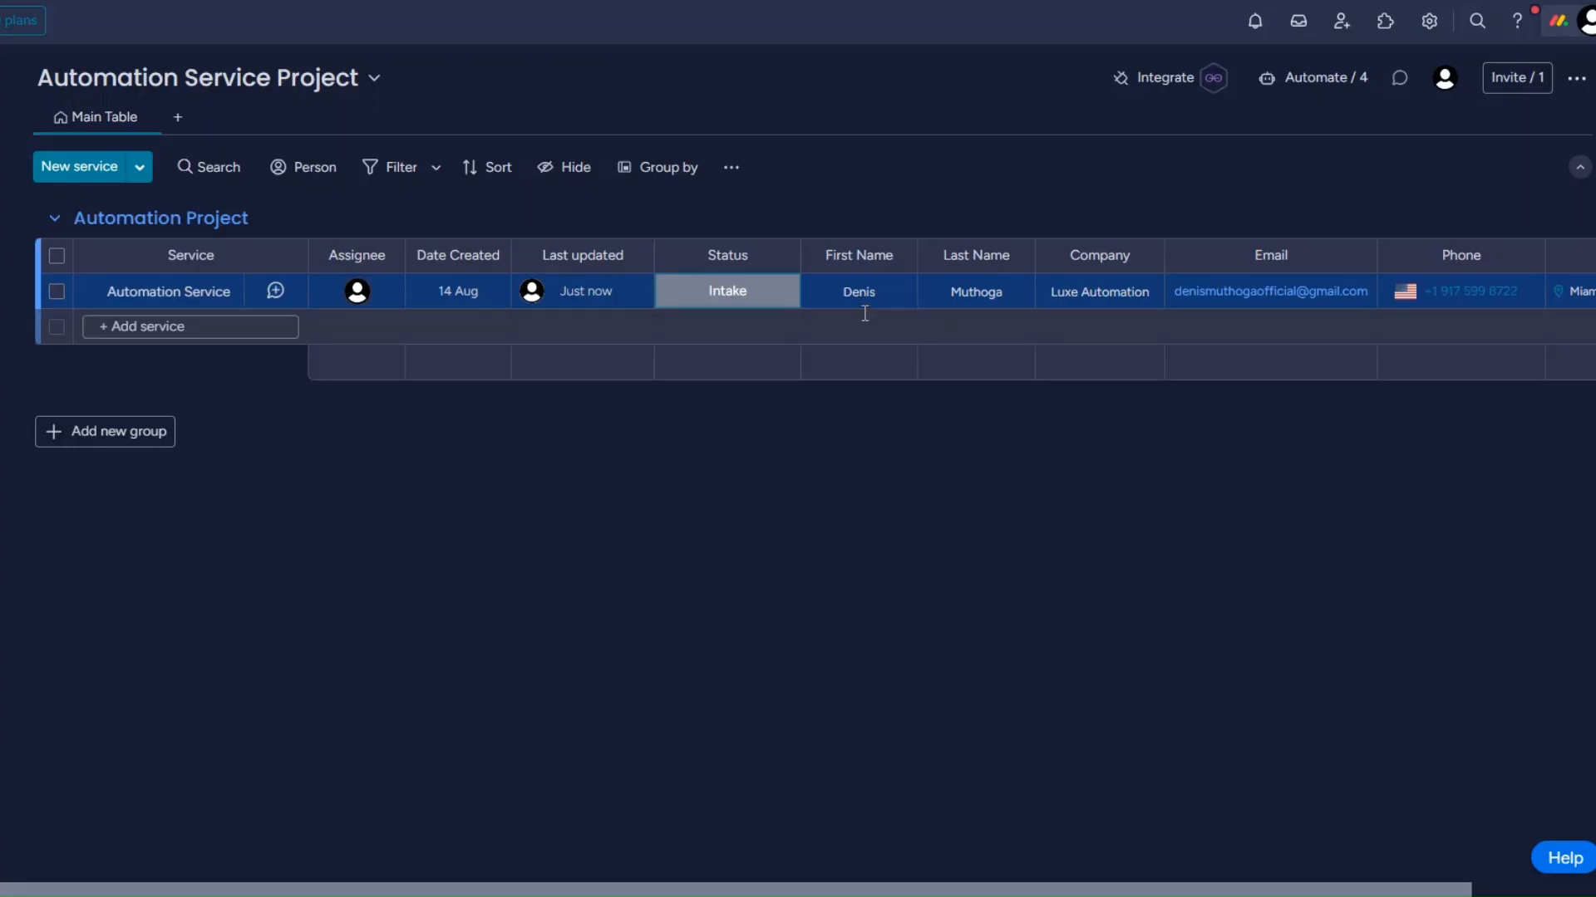
click(752, 304)
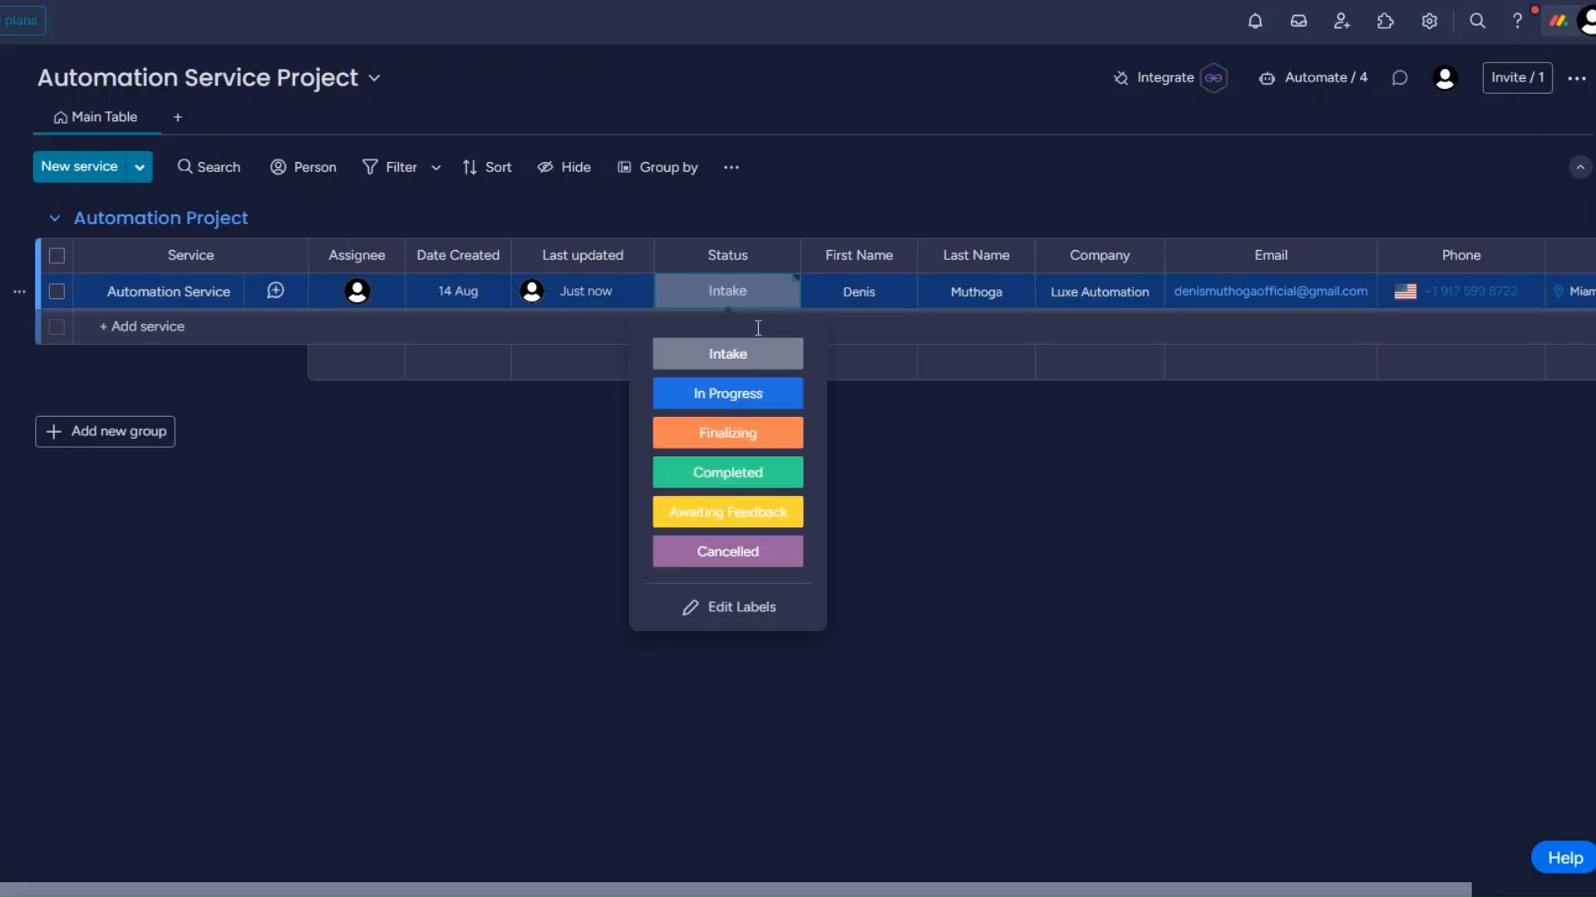
click(755, 474)
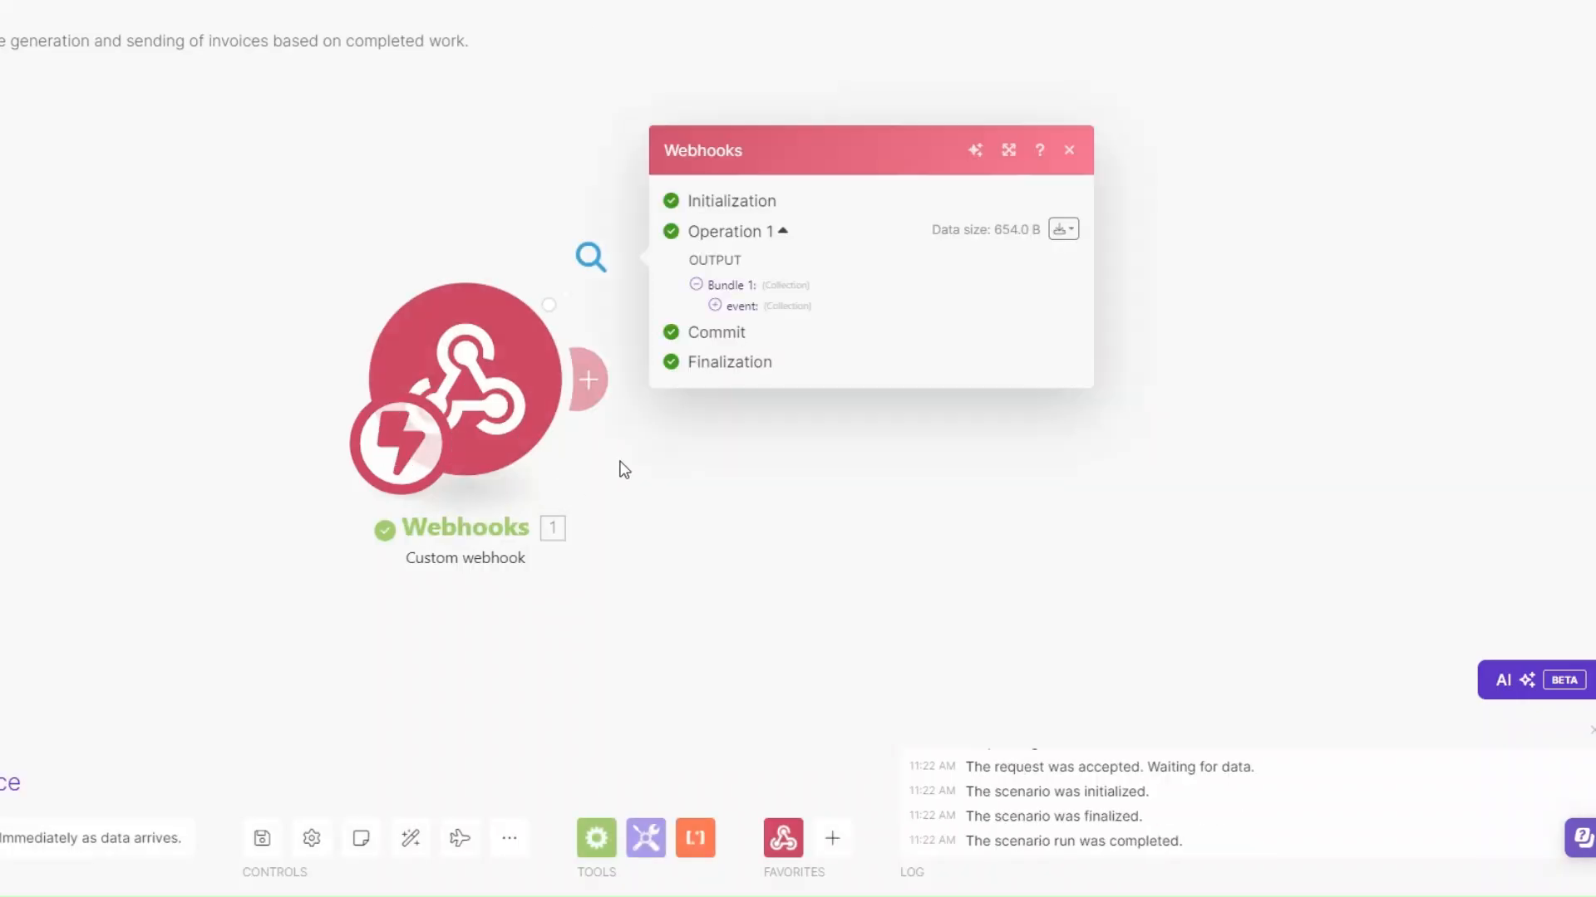
Switch to Make and examine the event collection in the custom webhook's output, including the pulseName value
drag(623, 469, 438, 467)
click(536, 306)
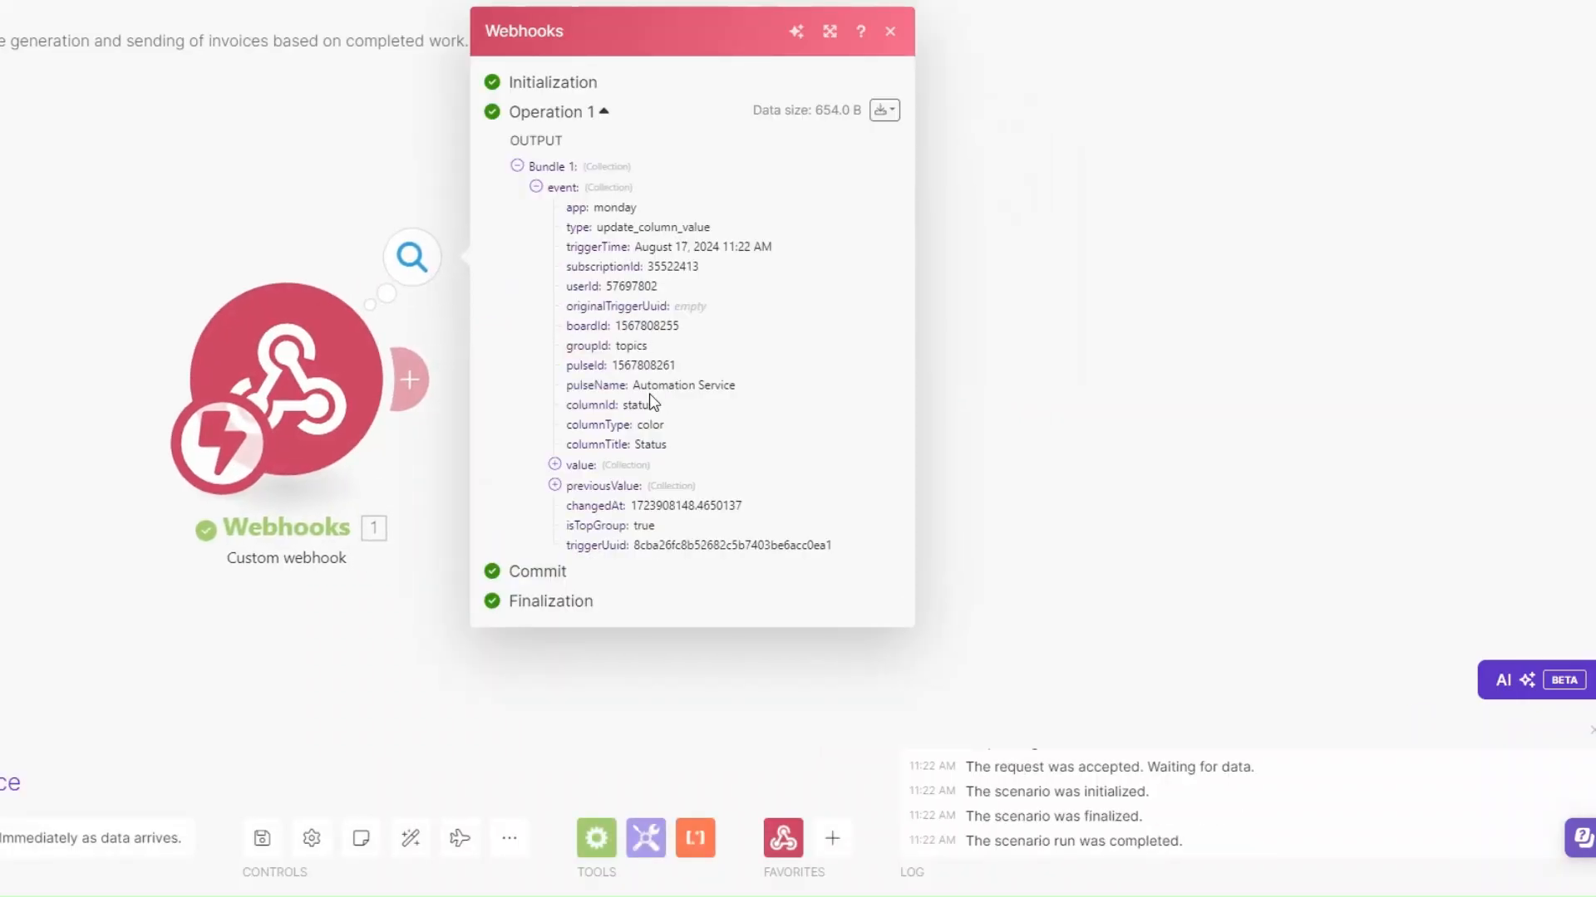
drag(632, 385, 767, 387)
click(725, 384)
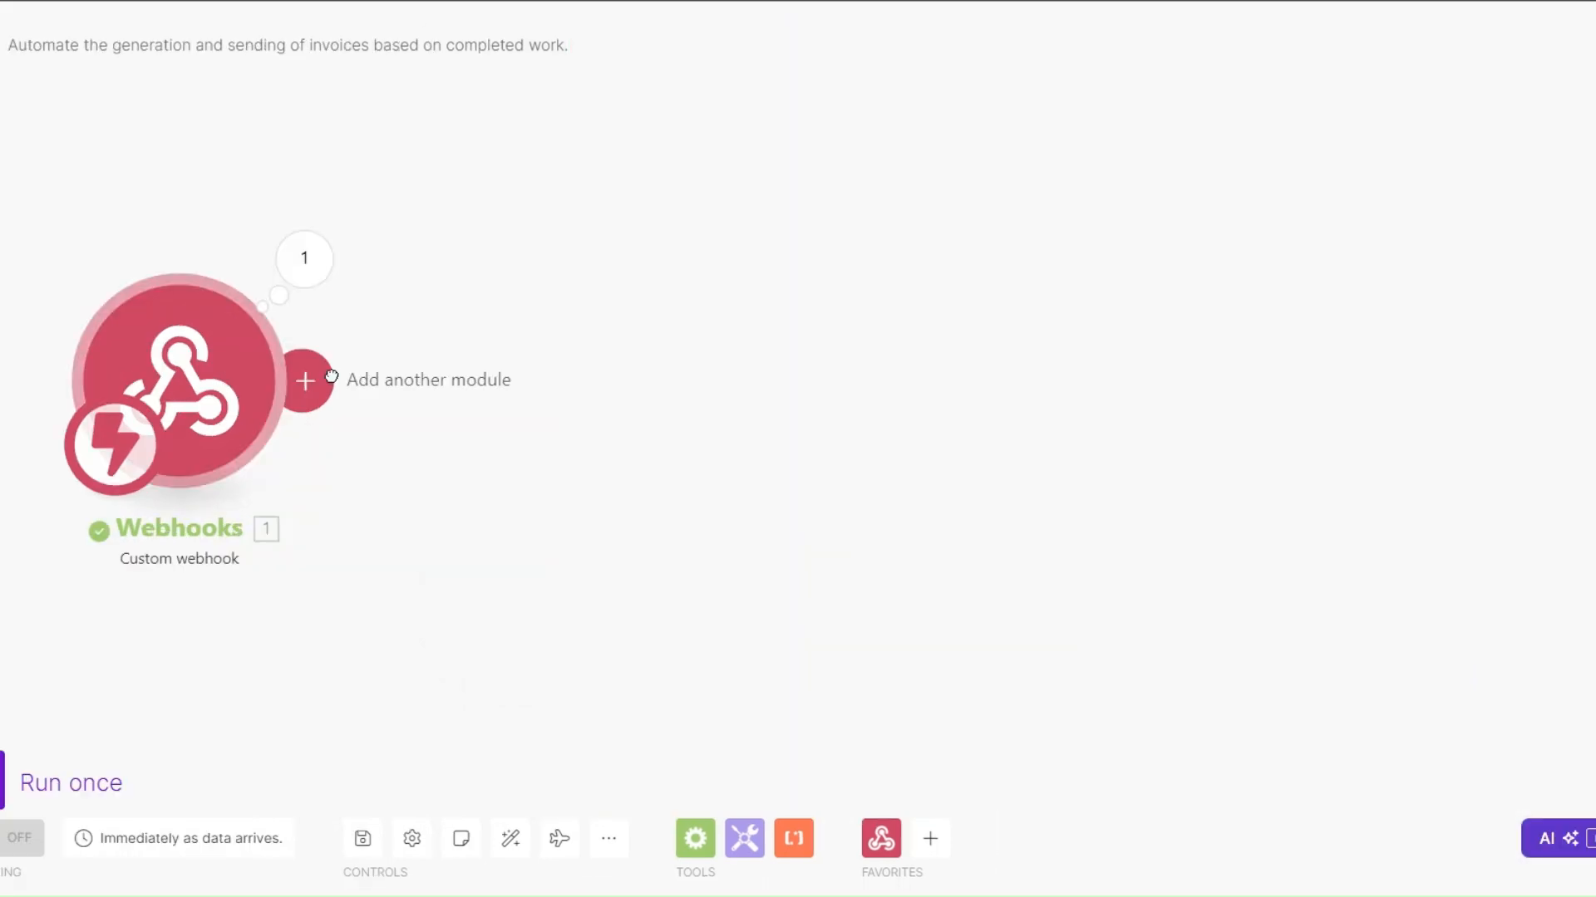
Add a Monday Get an Item module after the custom webhook
click(303, 379)
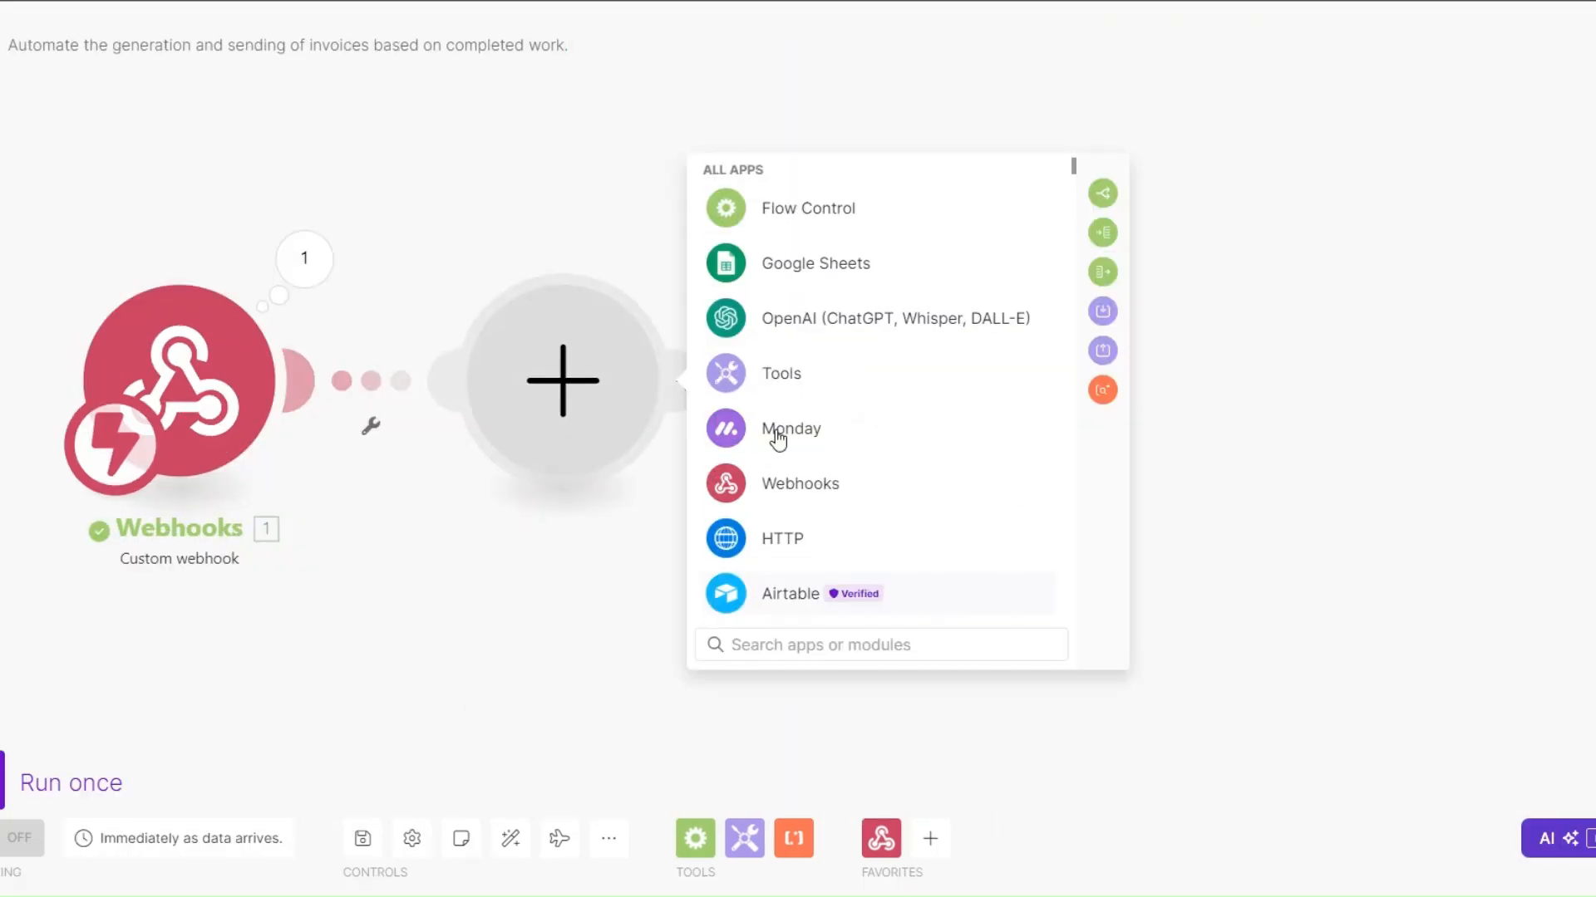
click(777, 432)
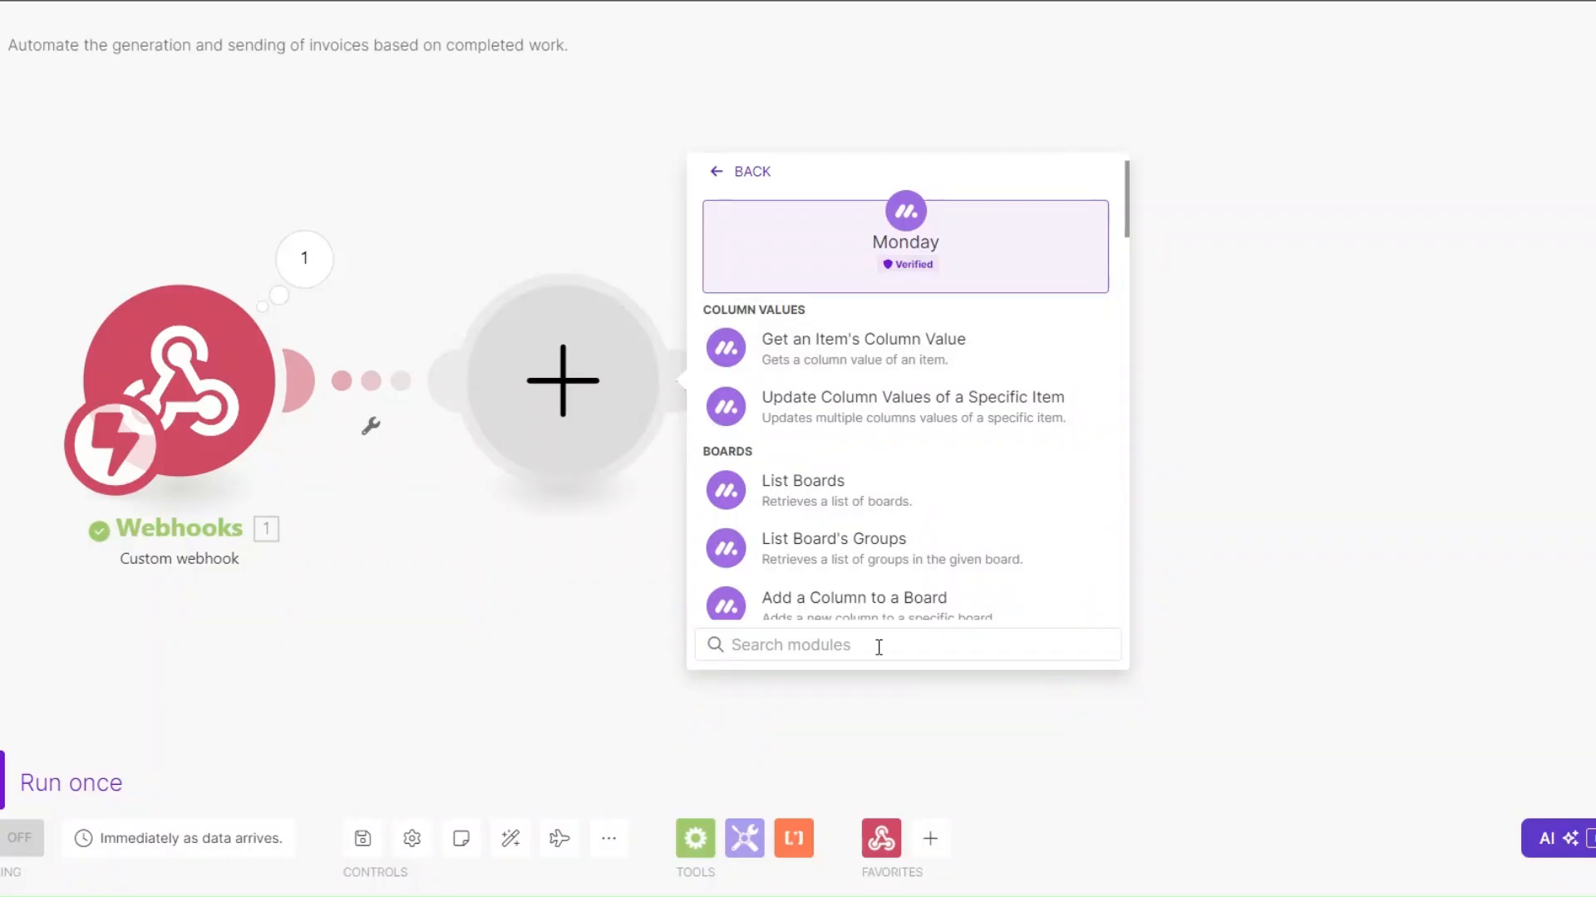
text(get)
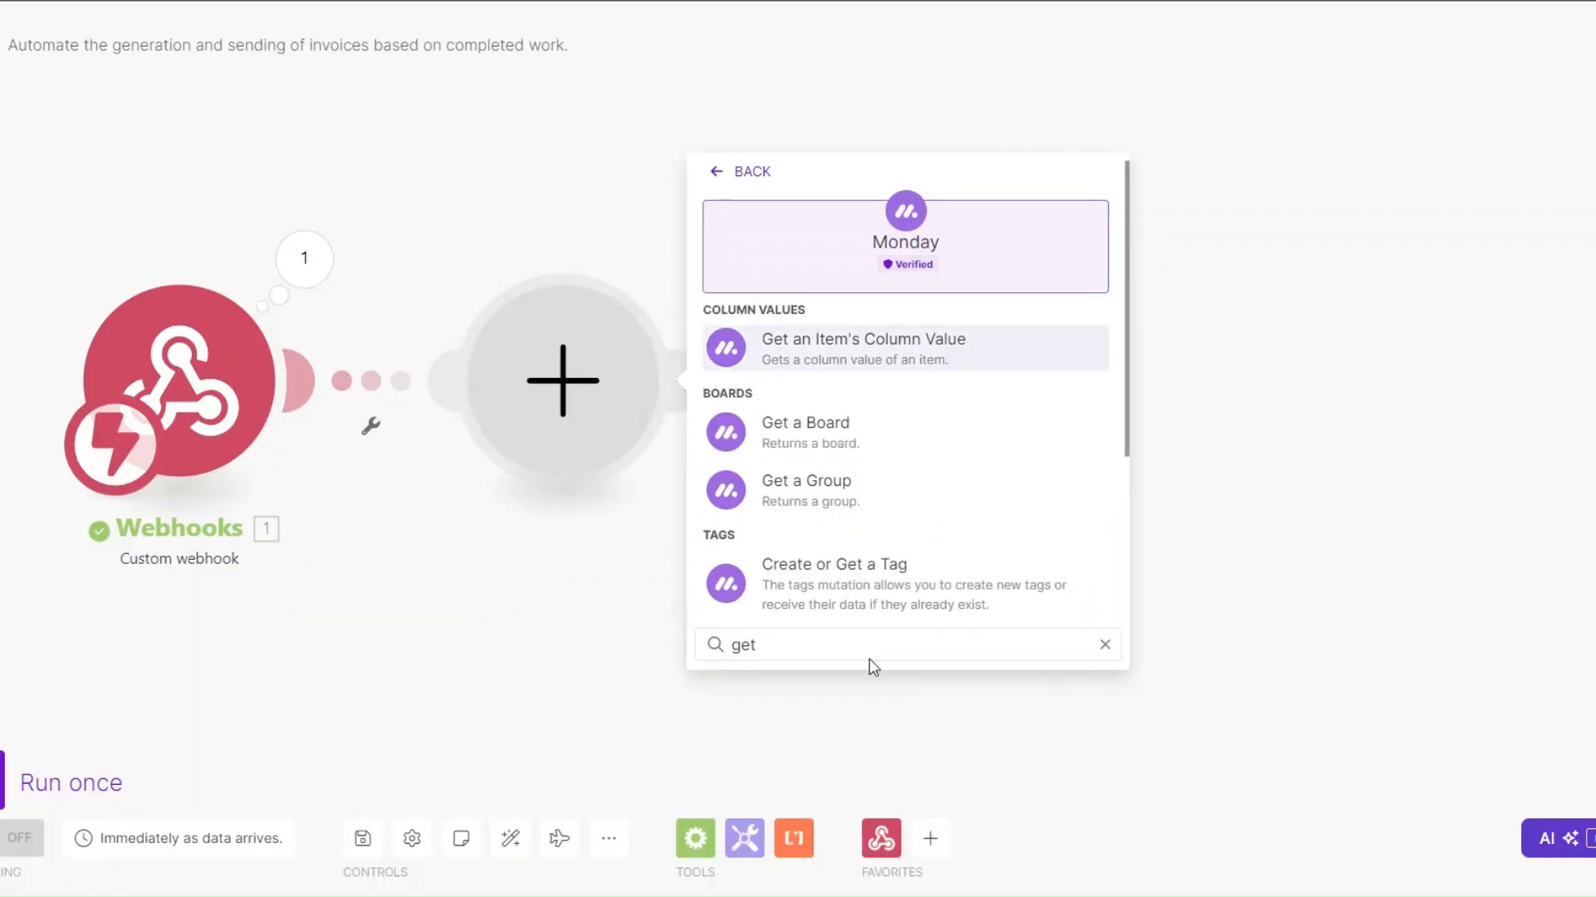
scroll(864, 545, down, 2)
click(860, 559)
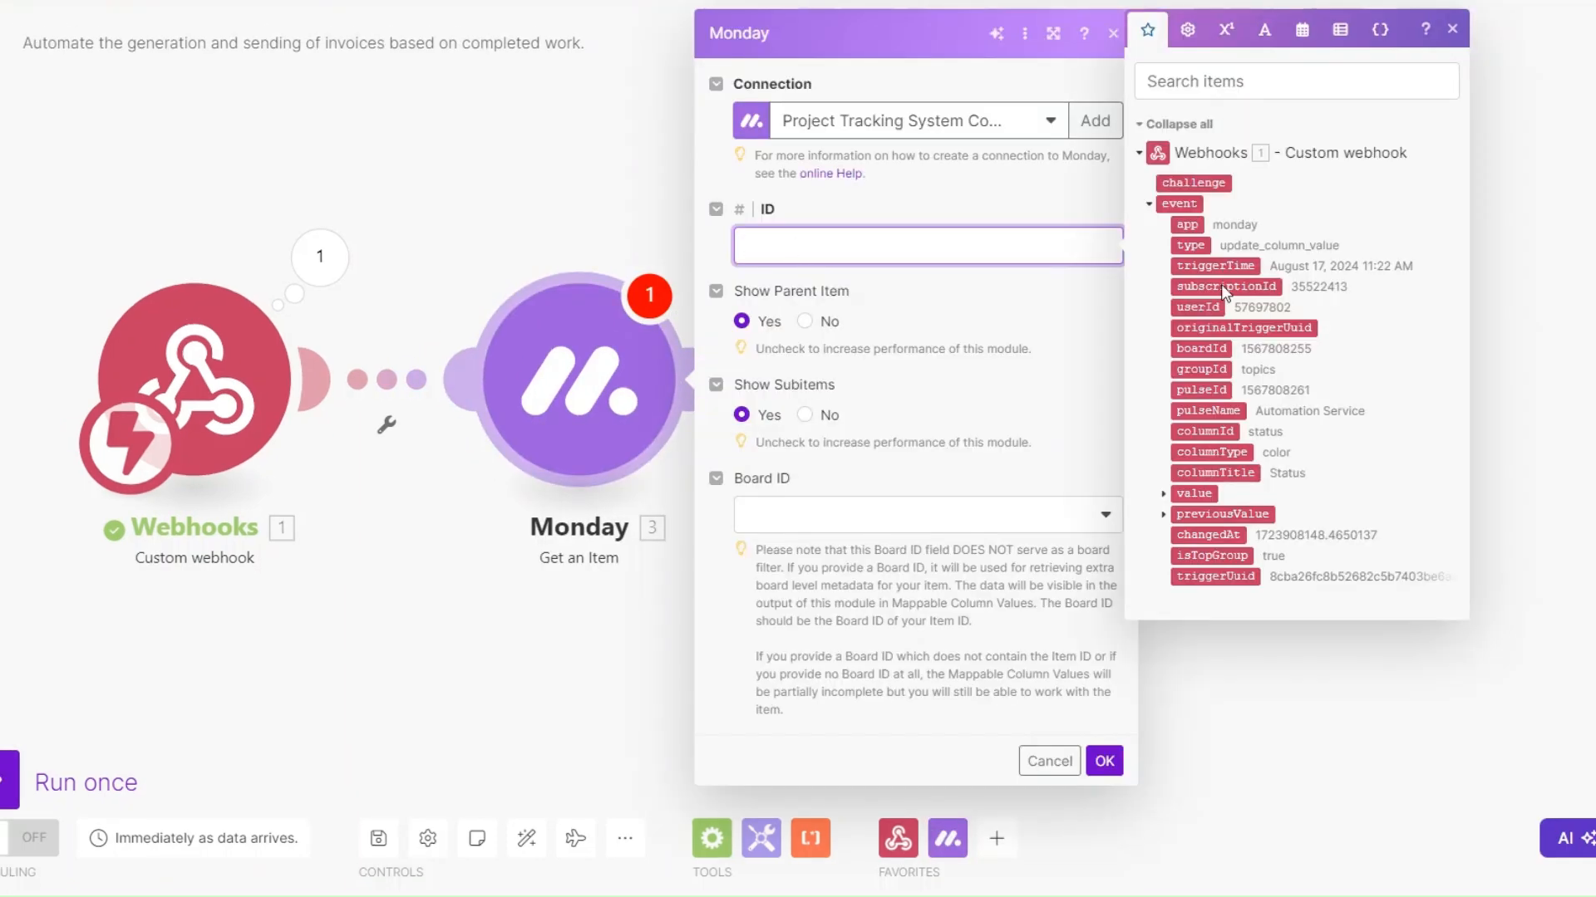
Map the Get an Item module's ID to the webhook's event pulseId and set its board to "Automation Service Project :: public"
click(1201, 389)
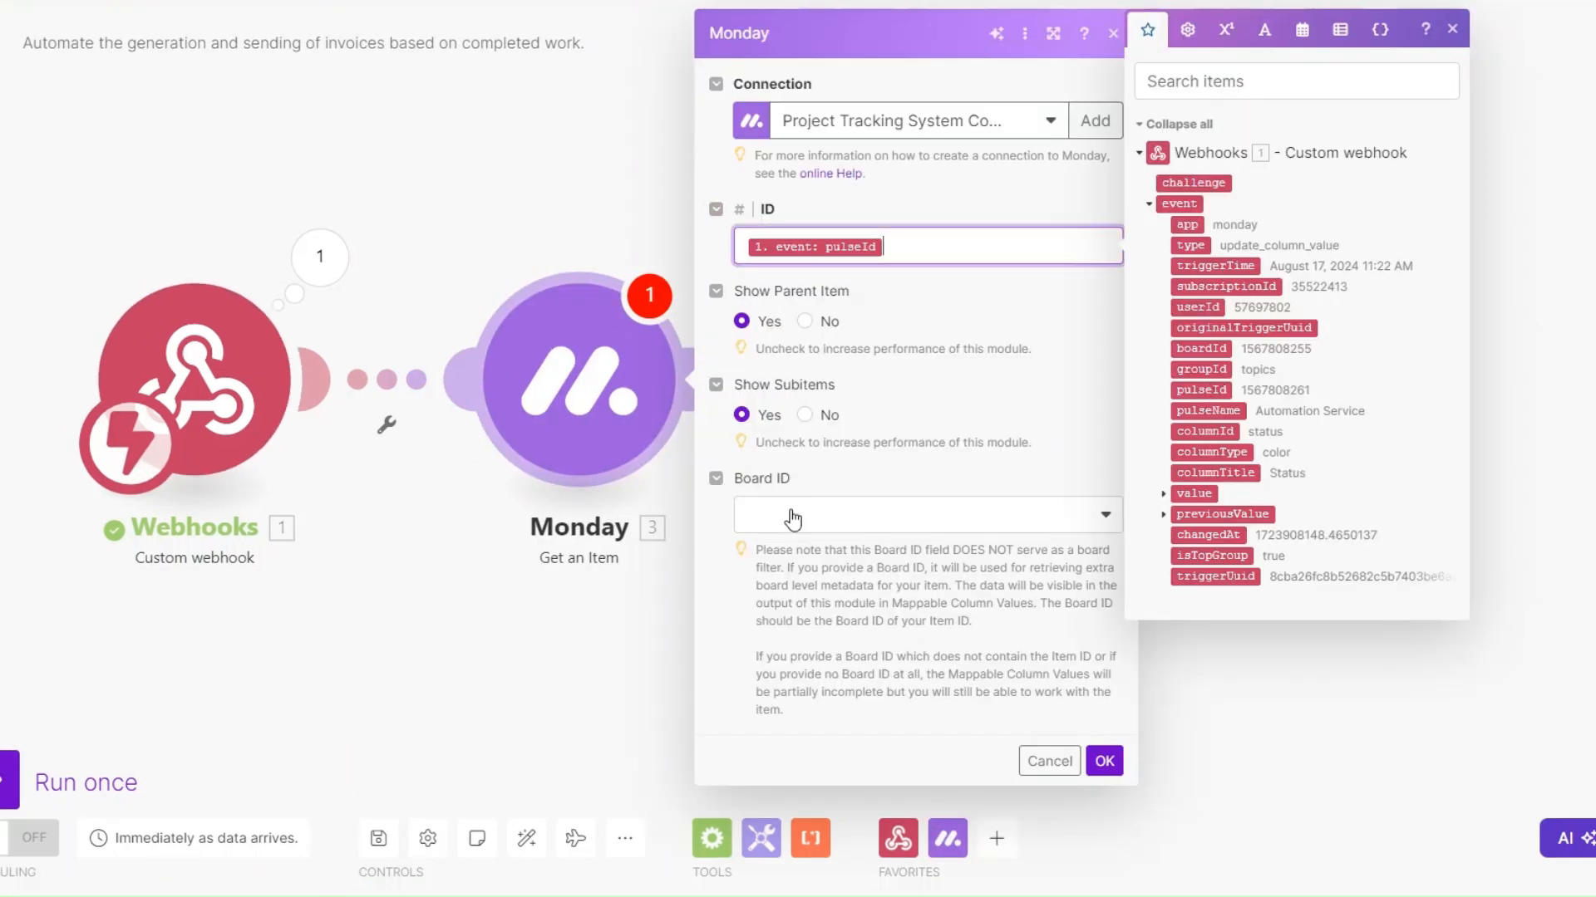
click(792, 518)
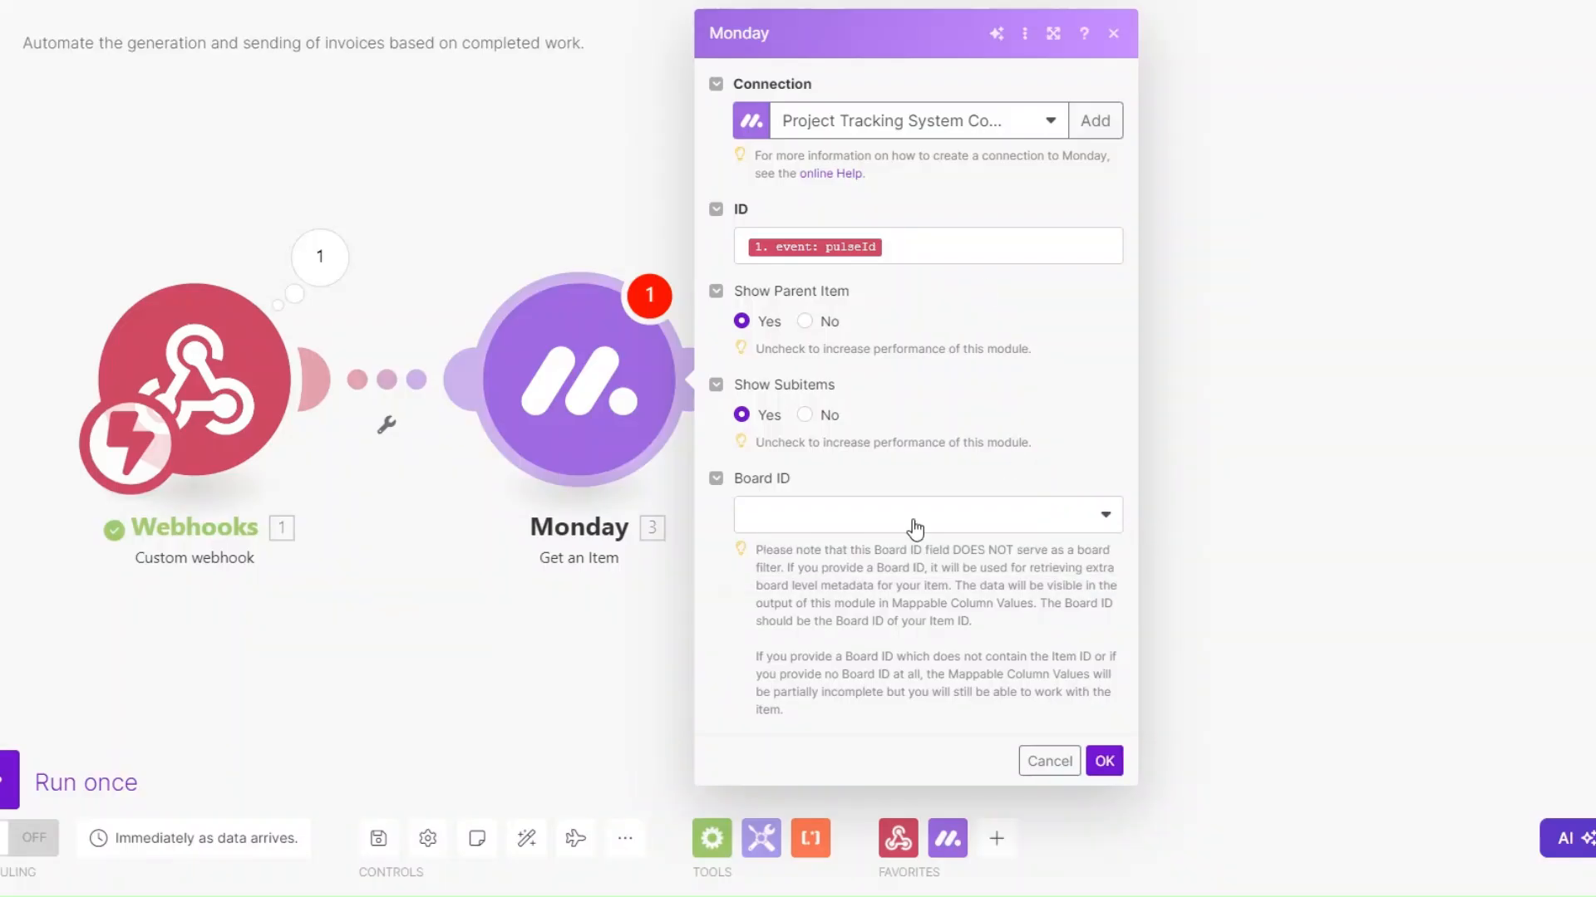
click(913, 522)
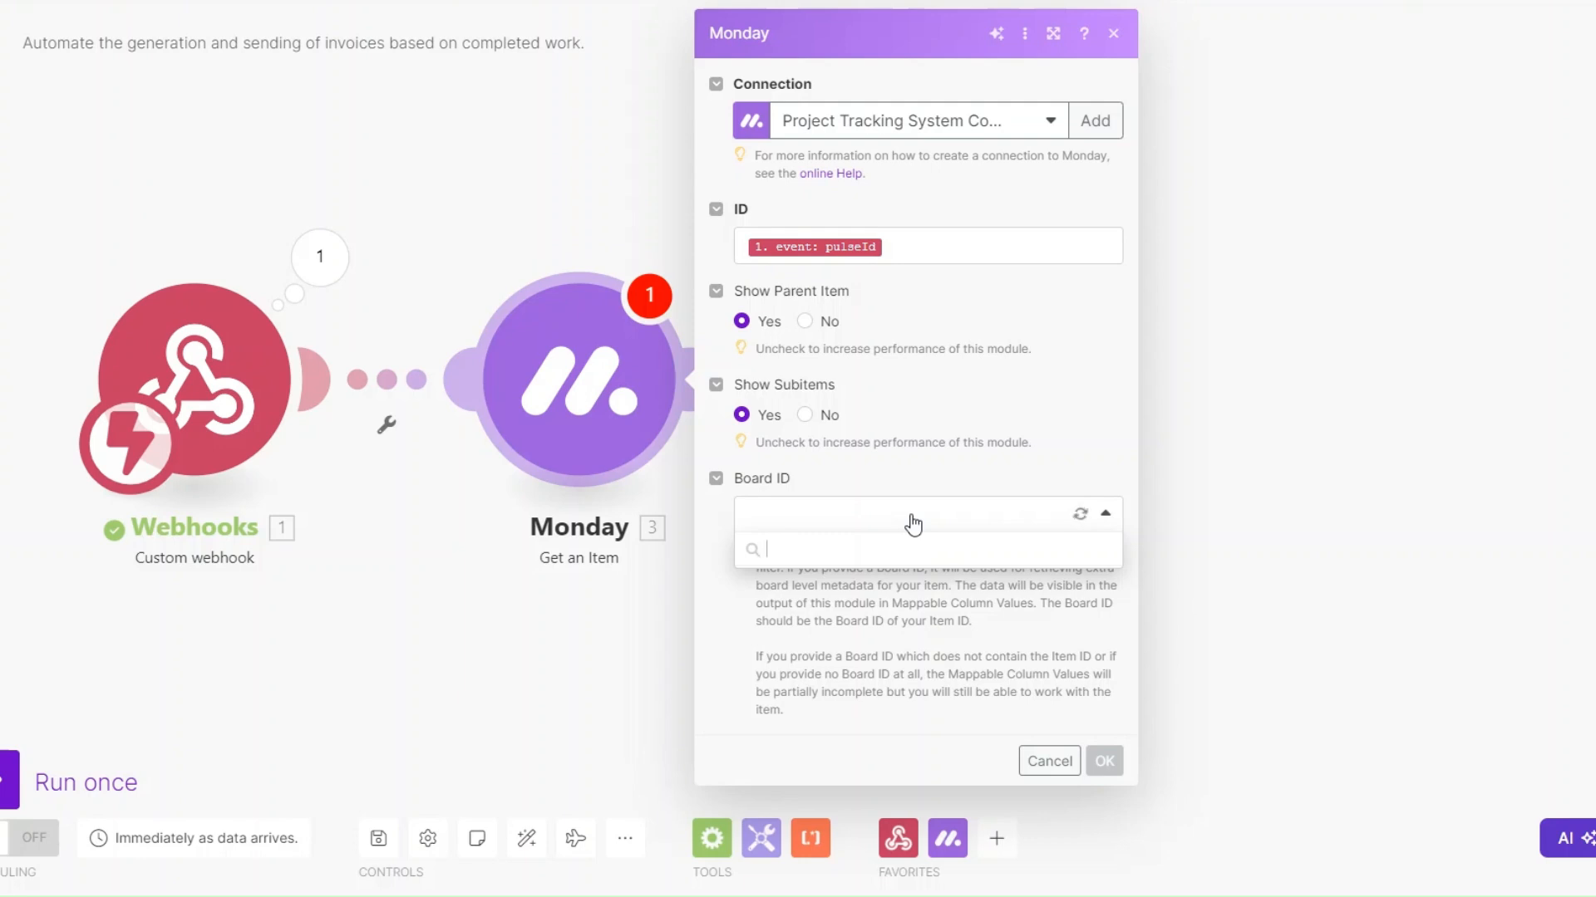
click(891, 740)
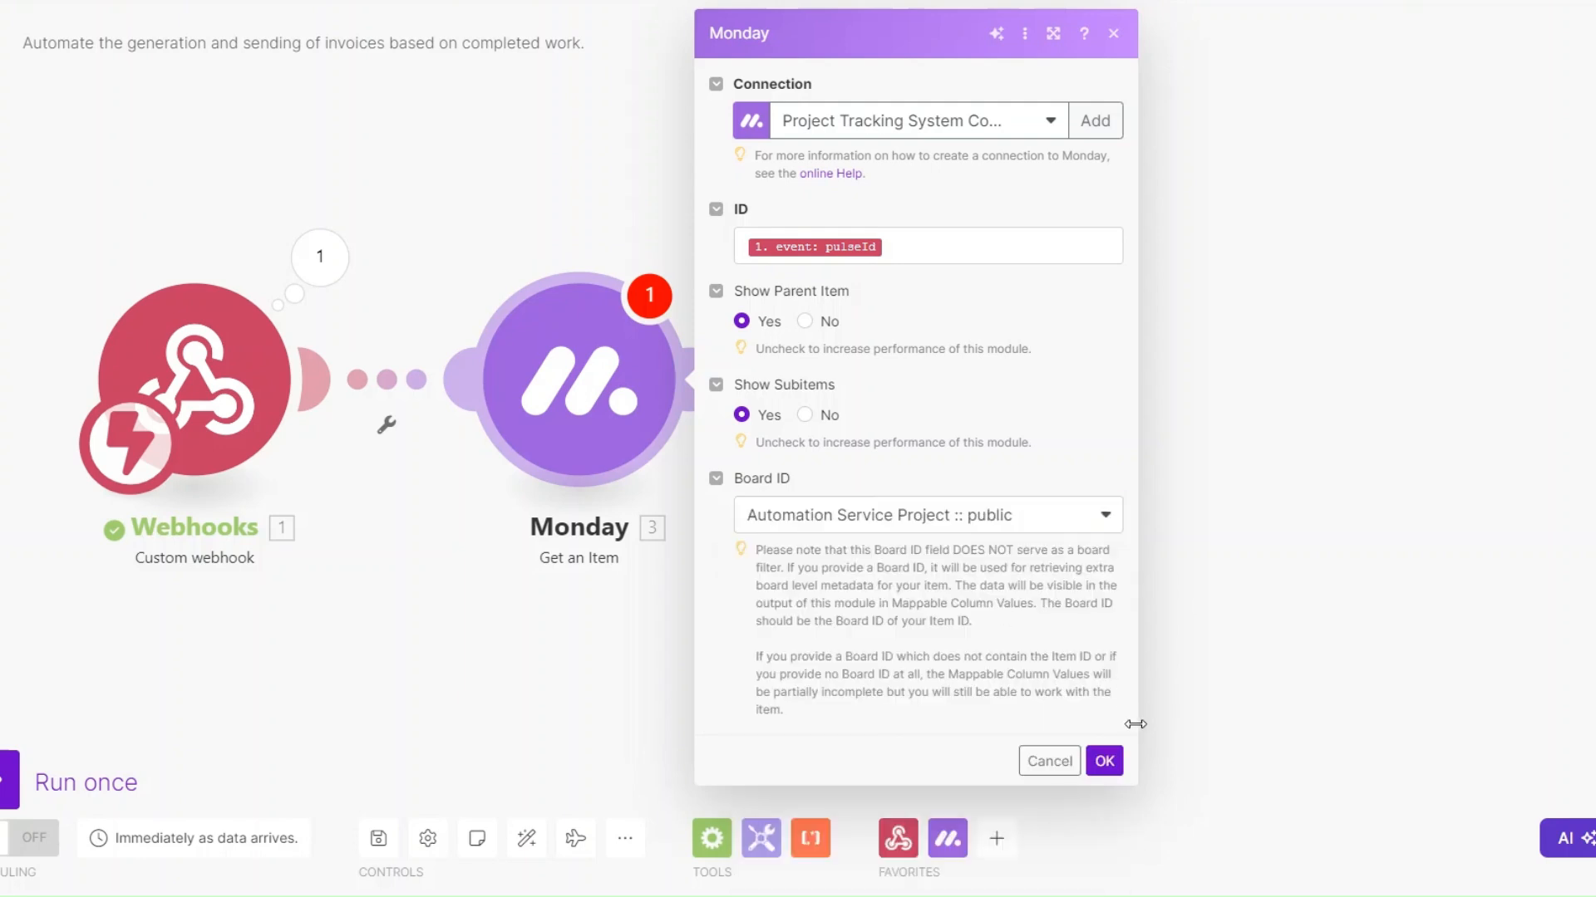
click(1103, 760)
Copy the event's pulseId value from the custom webhook's output
click(289, 282)
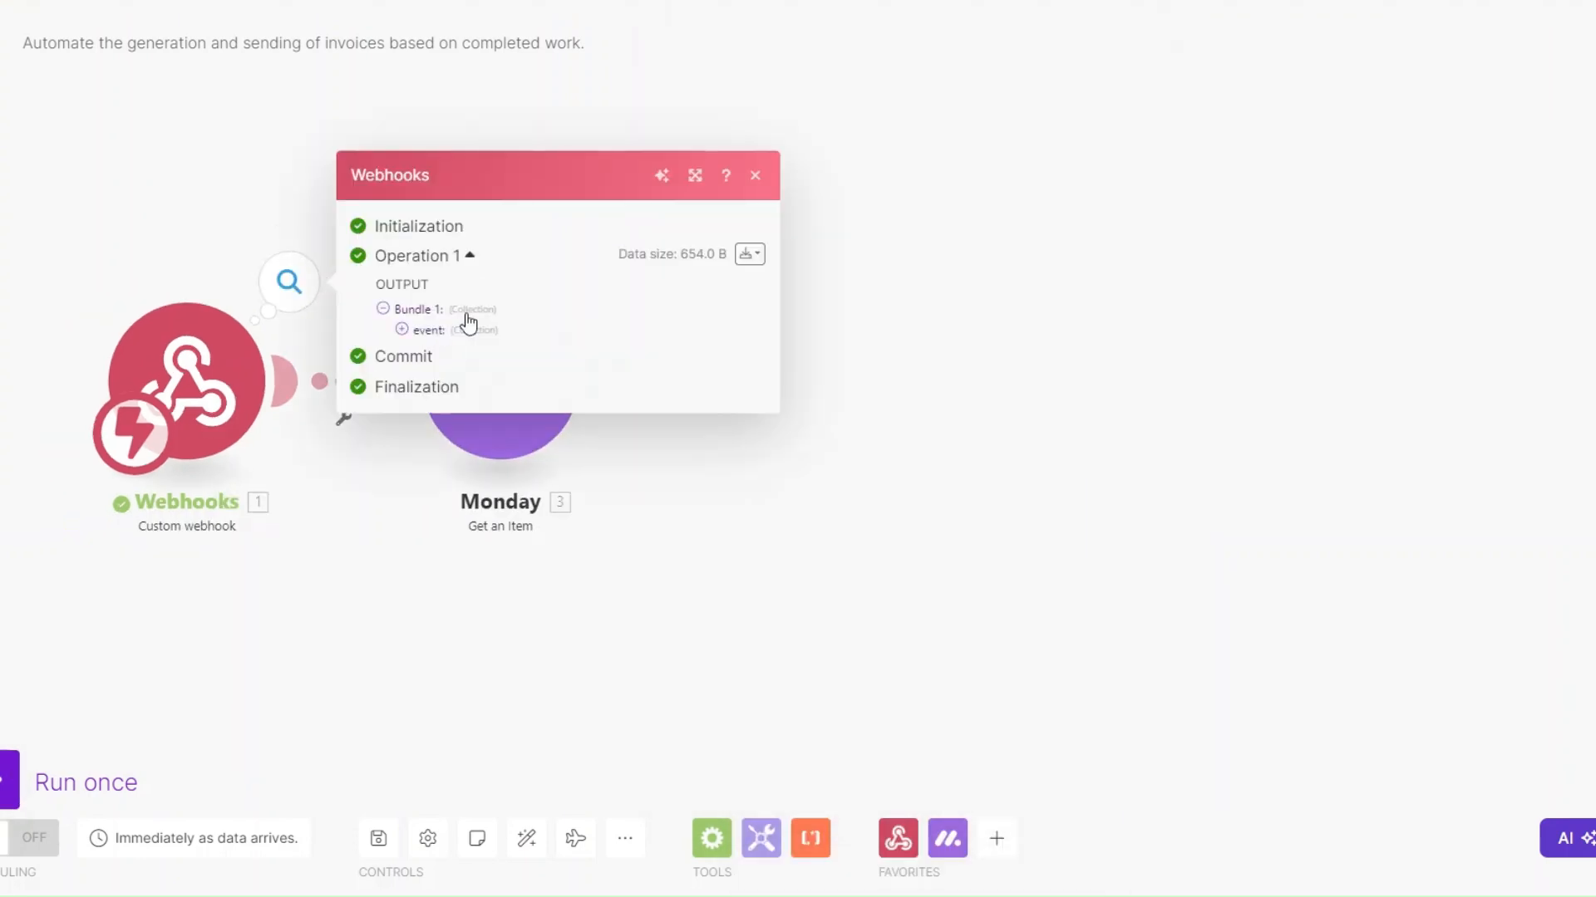
click(401, 329)
double_click(511, 367)
key(ctrl+c)
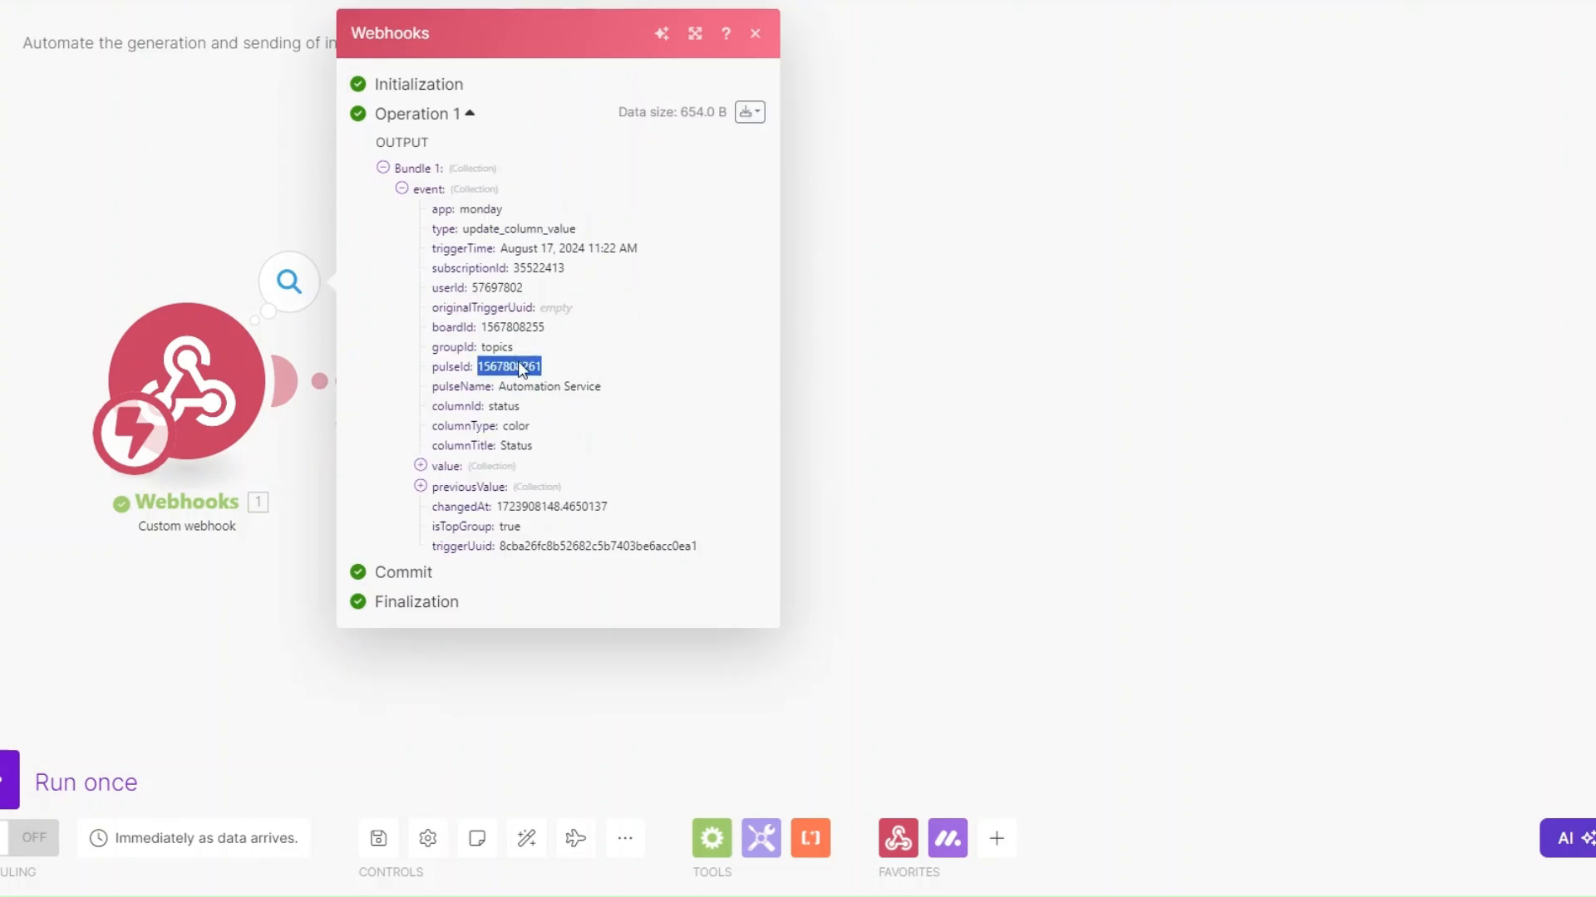
click(815, 456)
Run only the Monday Get an Item module, using the copied pulseId as the event's pulseId value
right_click(514, 404)
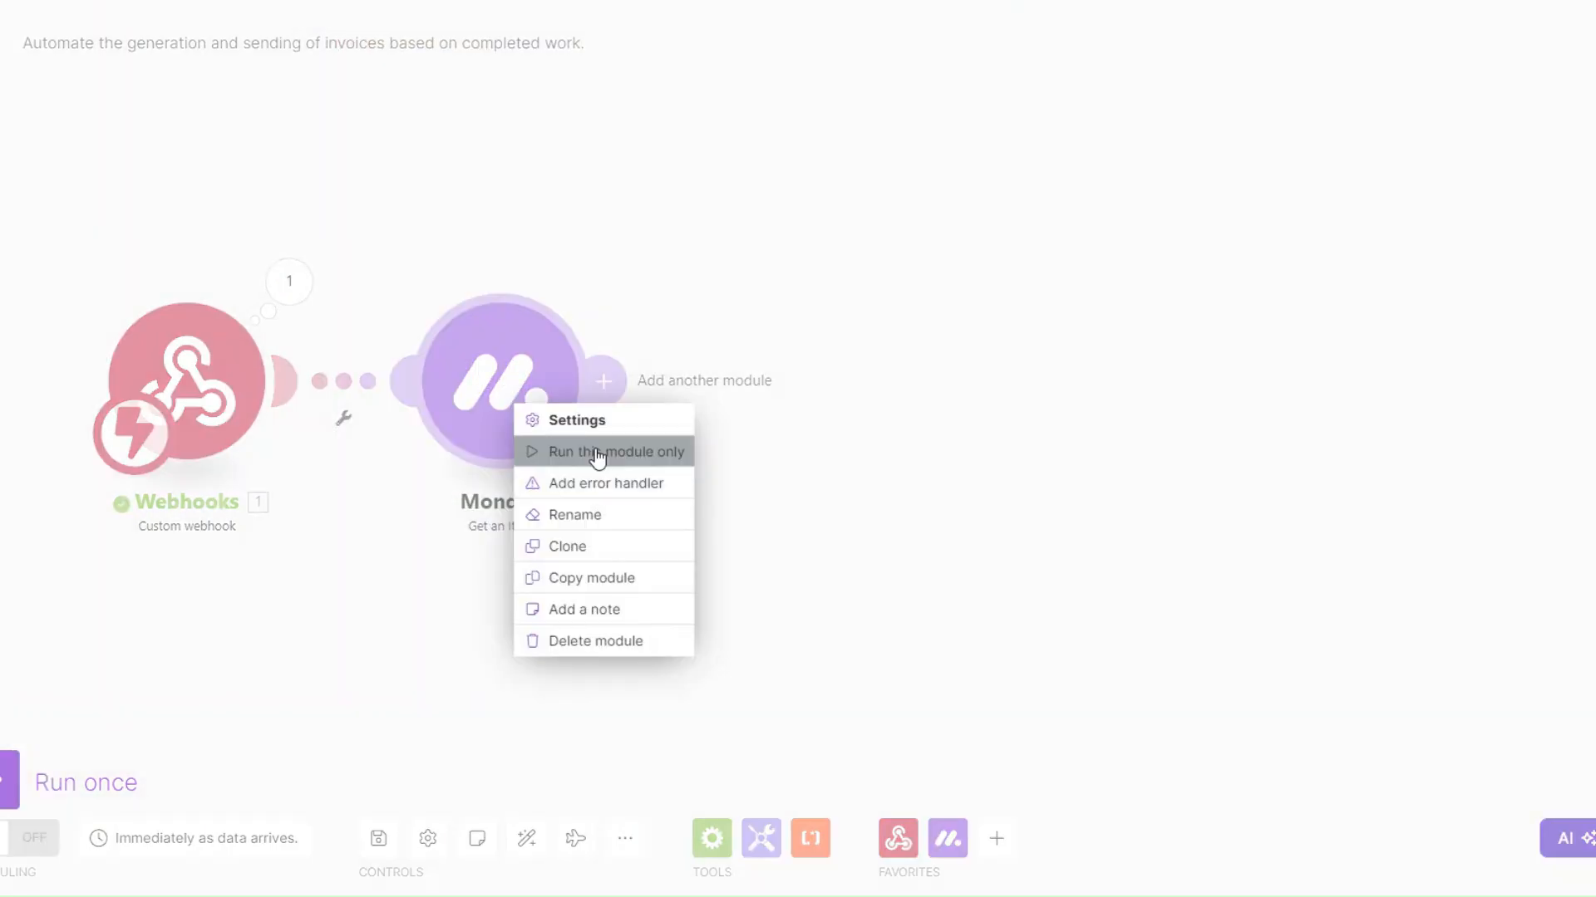
click(598, 456)
click(712, 491)
key(ctrl+v)
click(1004, 550)
Examine the Get an Item output's mappable column values, including the Email, Phone and Location collections
click(720, 221)
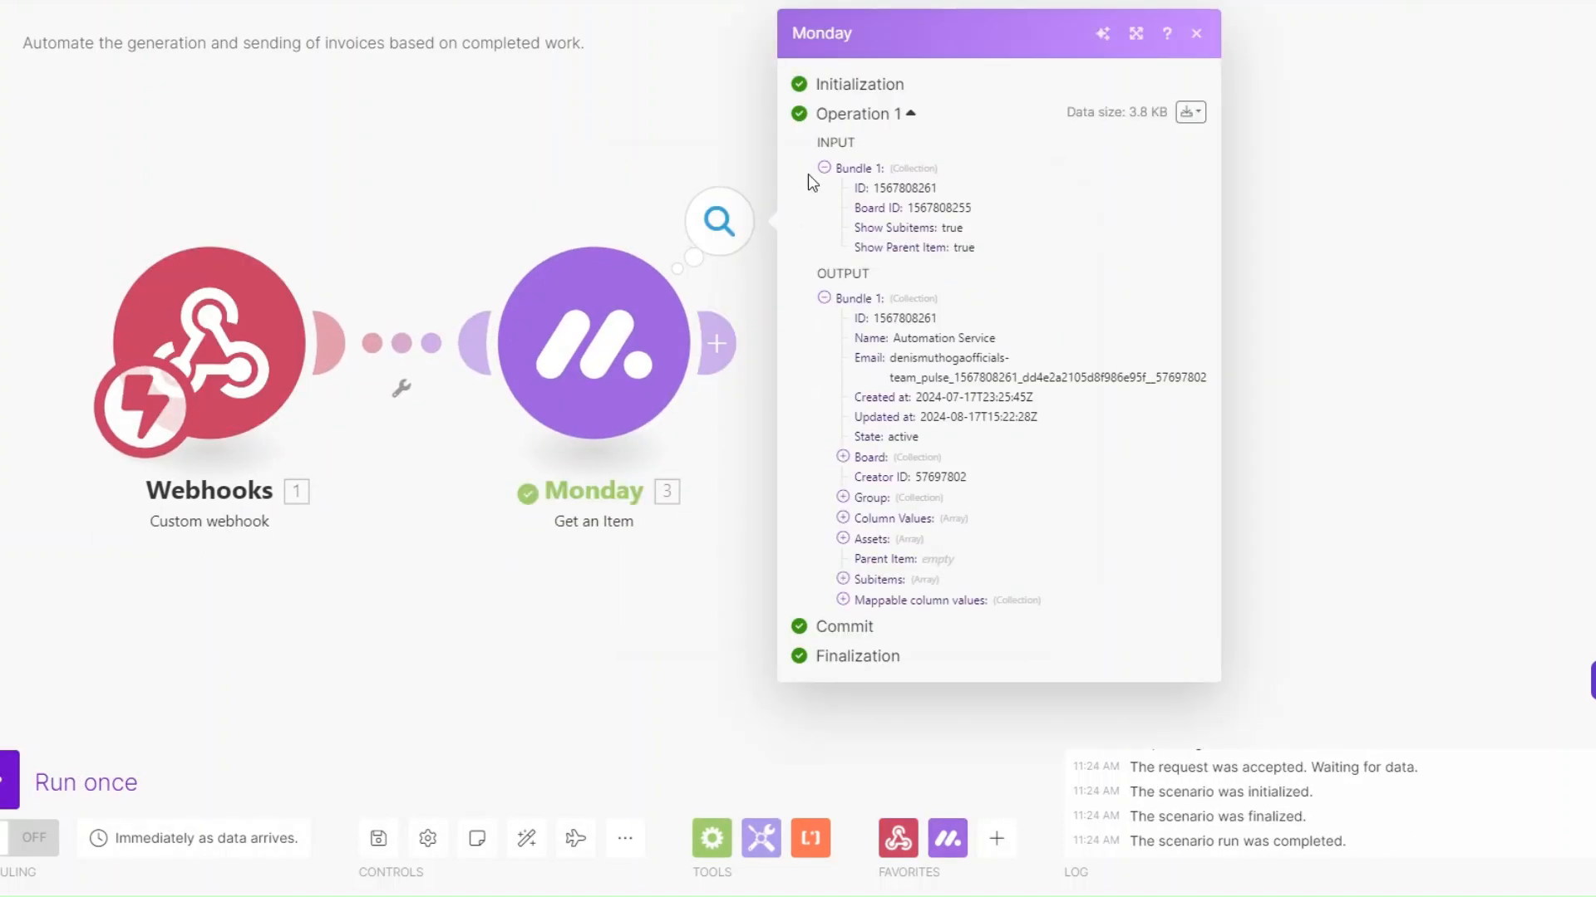
click(843, 600)
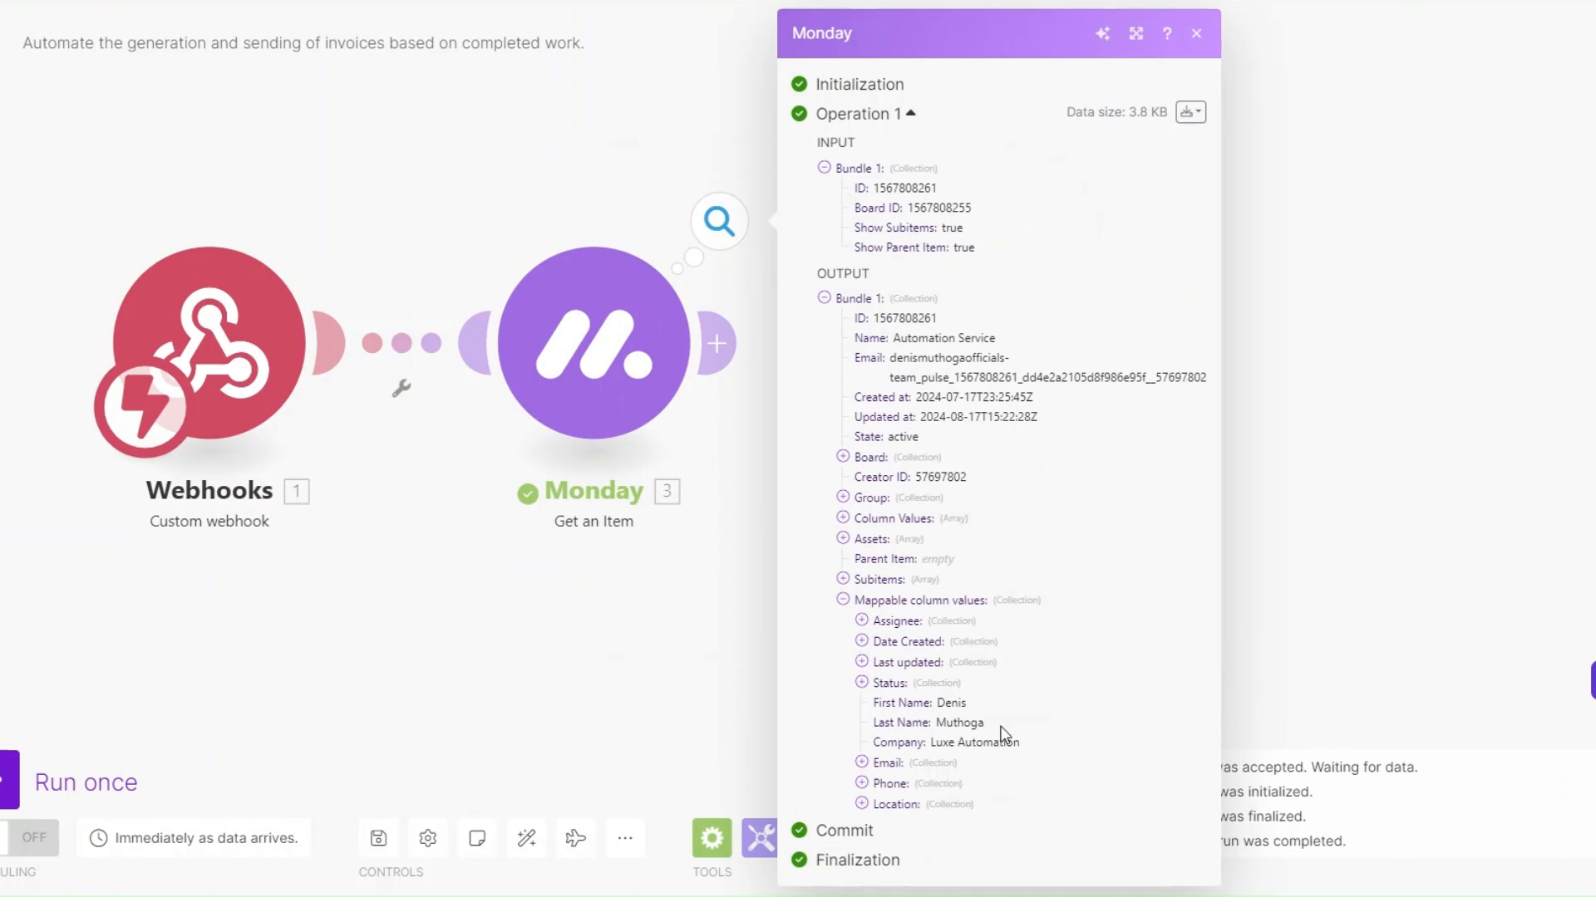
click(862, 762)
click(865, 842)
scroll(914, 852, down, 2)
click(862, 799)
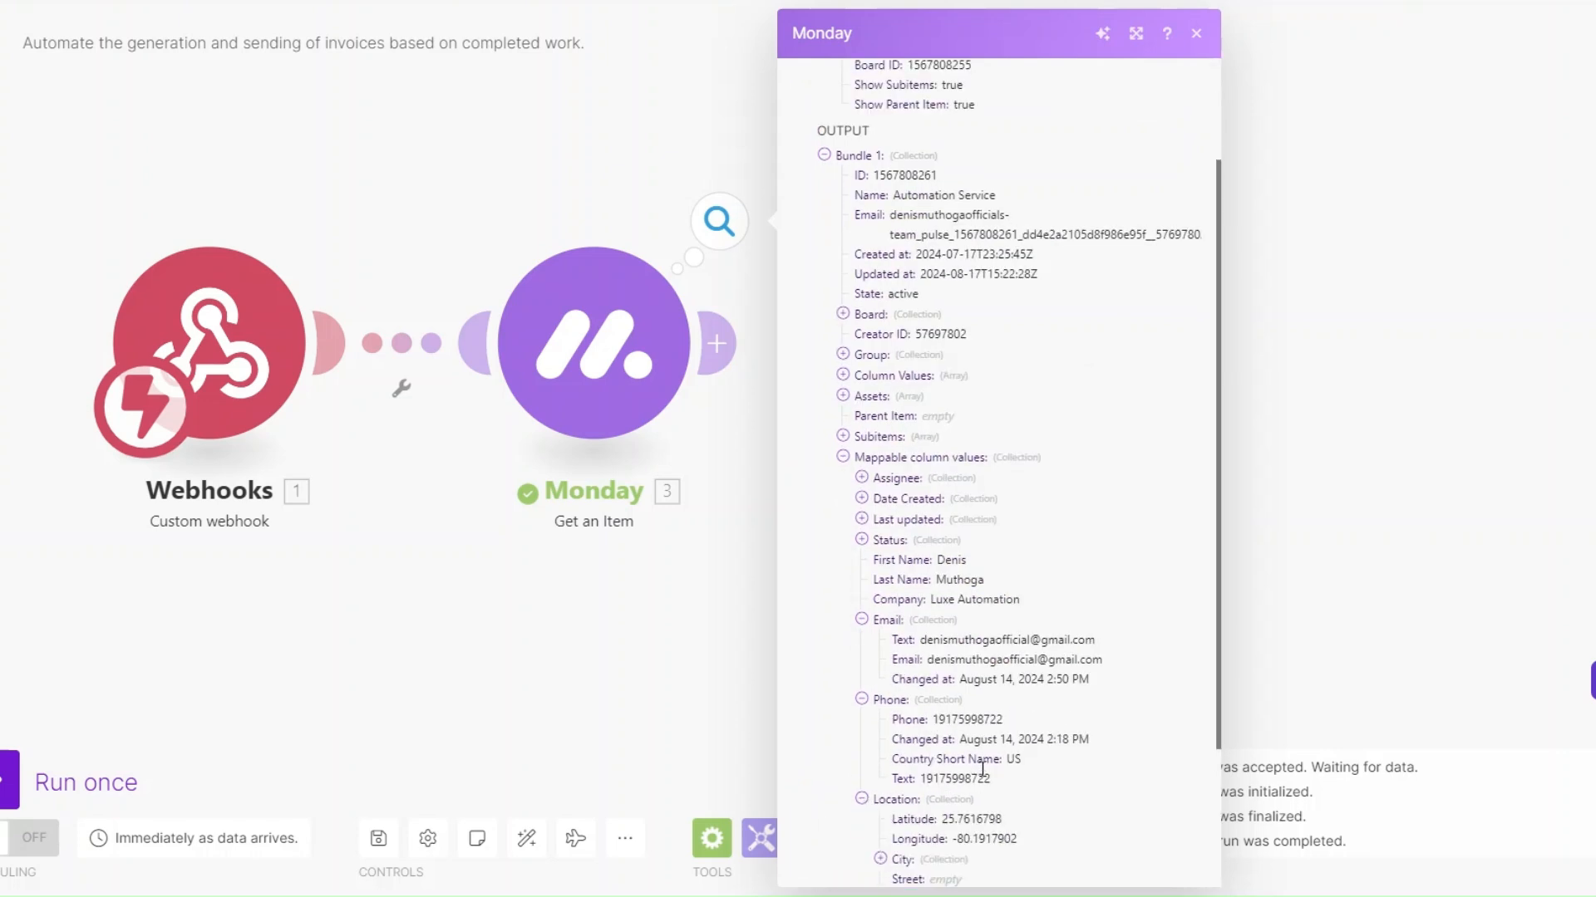
scroll(947, 747, down, 3)
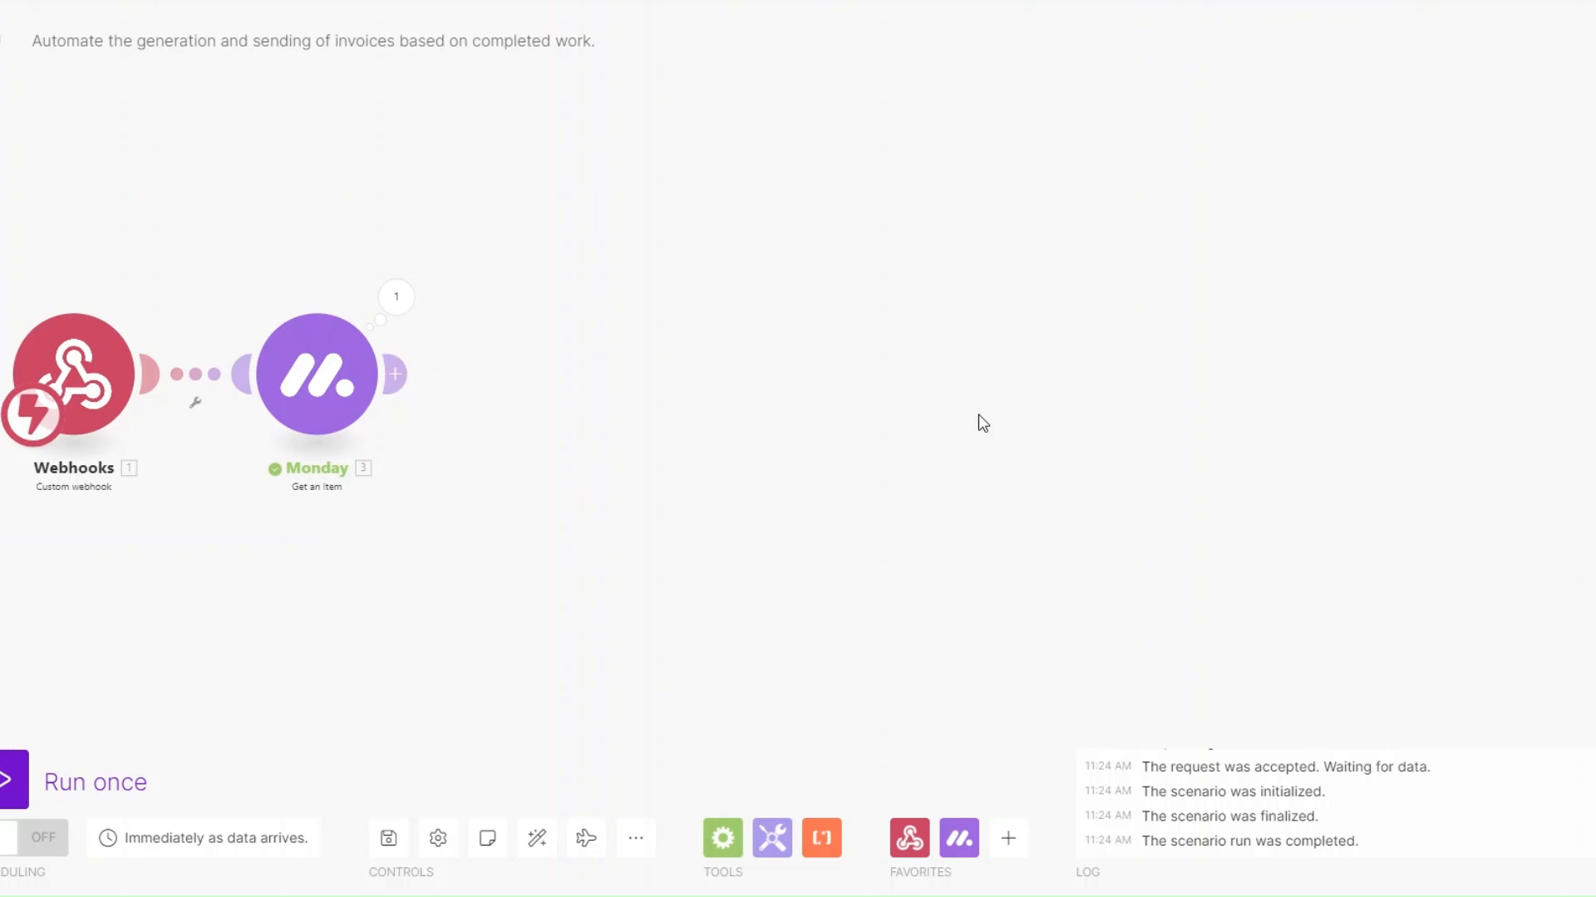
Add a Stripe Search Customers module after the Monday Get an Item module
click(395, 374)
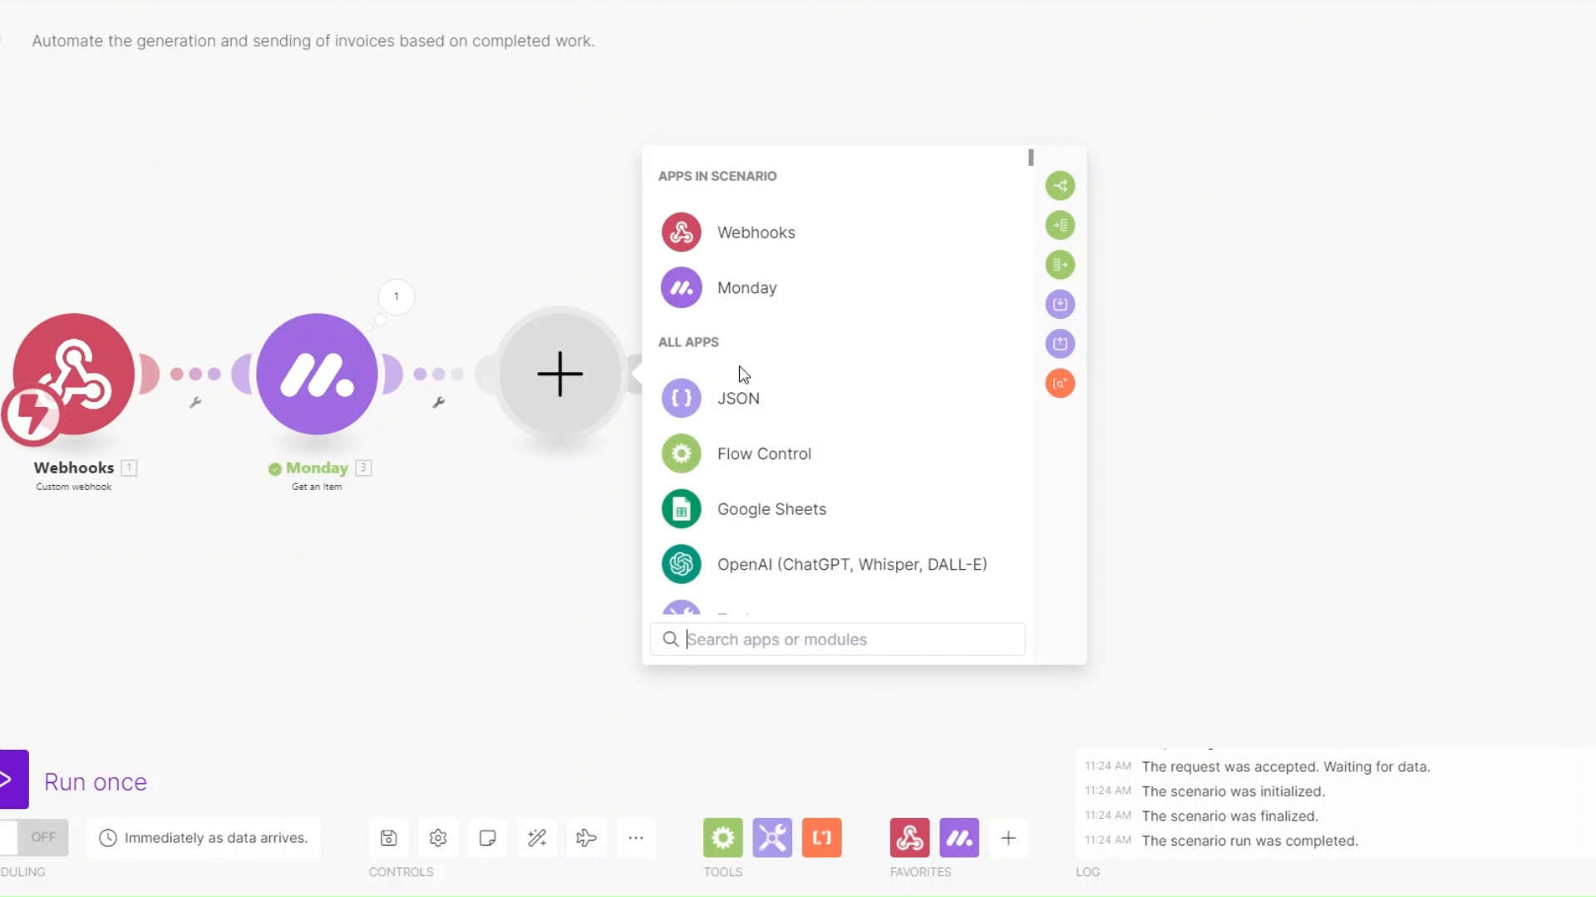
text(str)
click(737, 193)
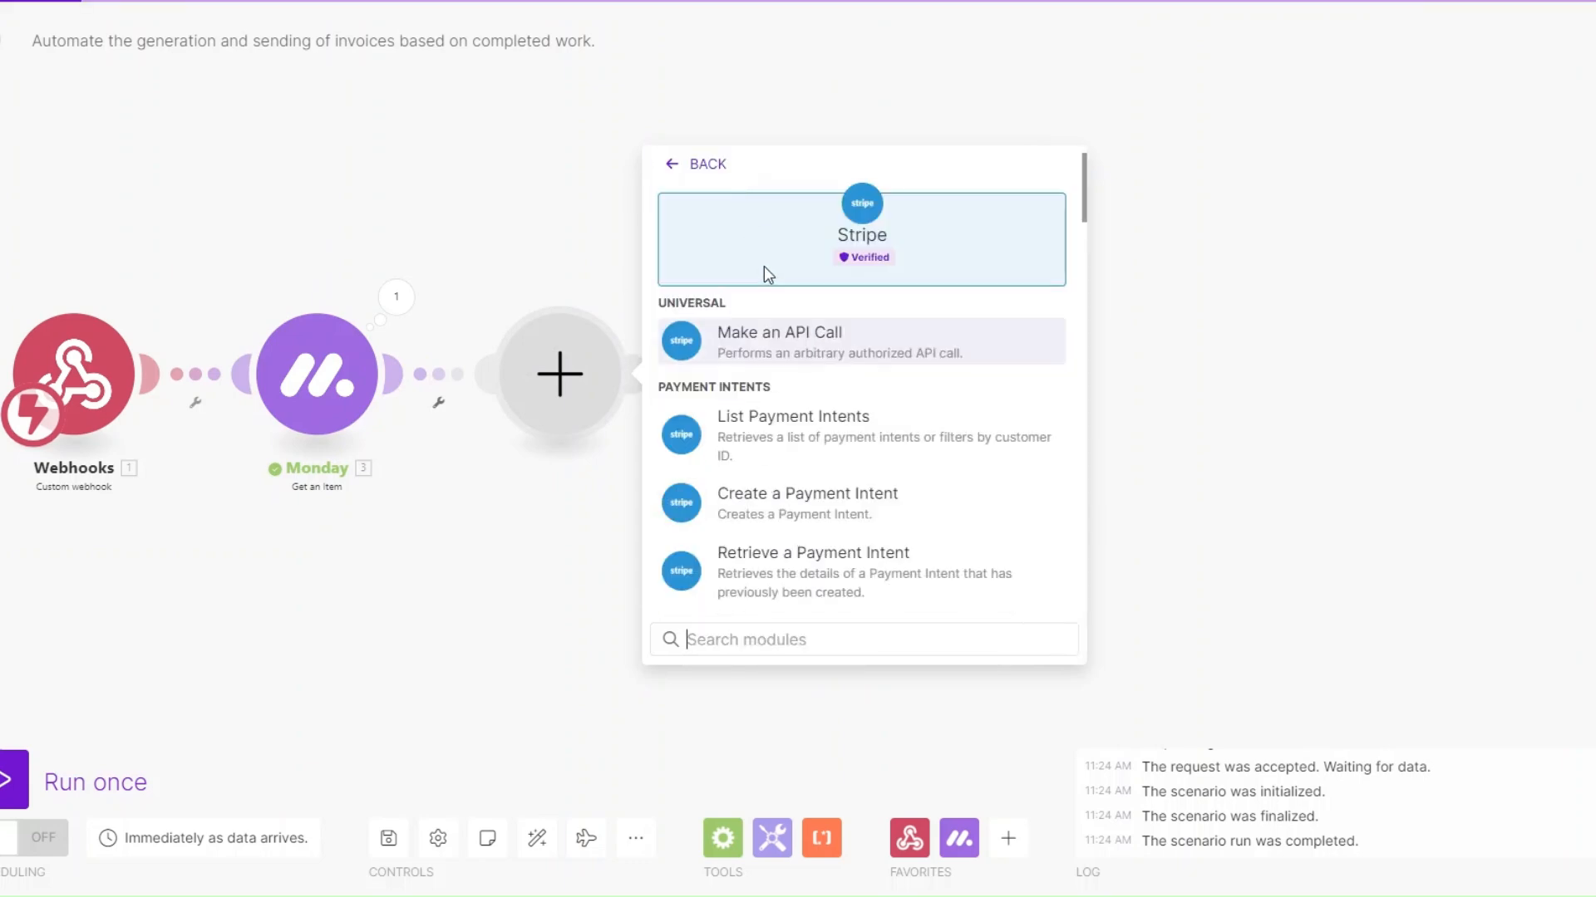
scroll(851, 456, down, 3)
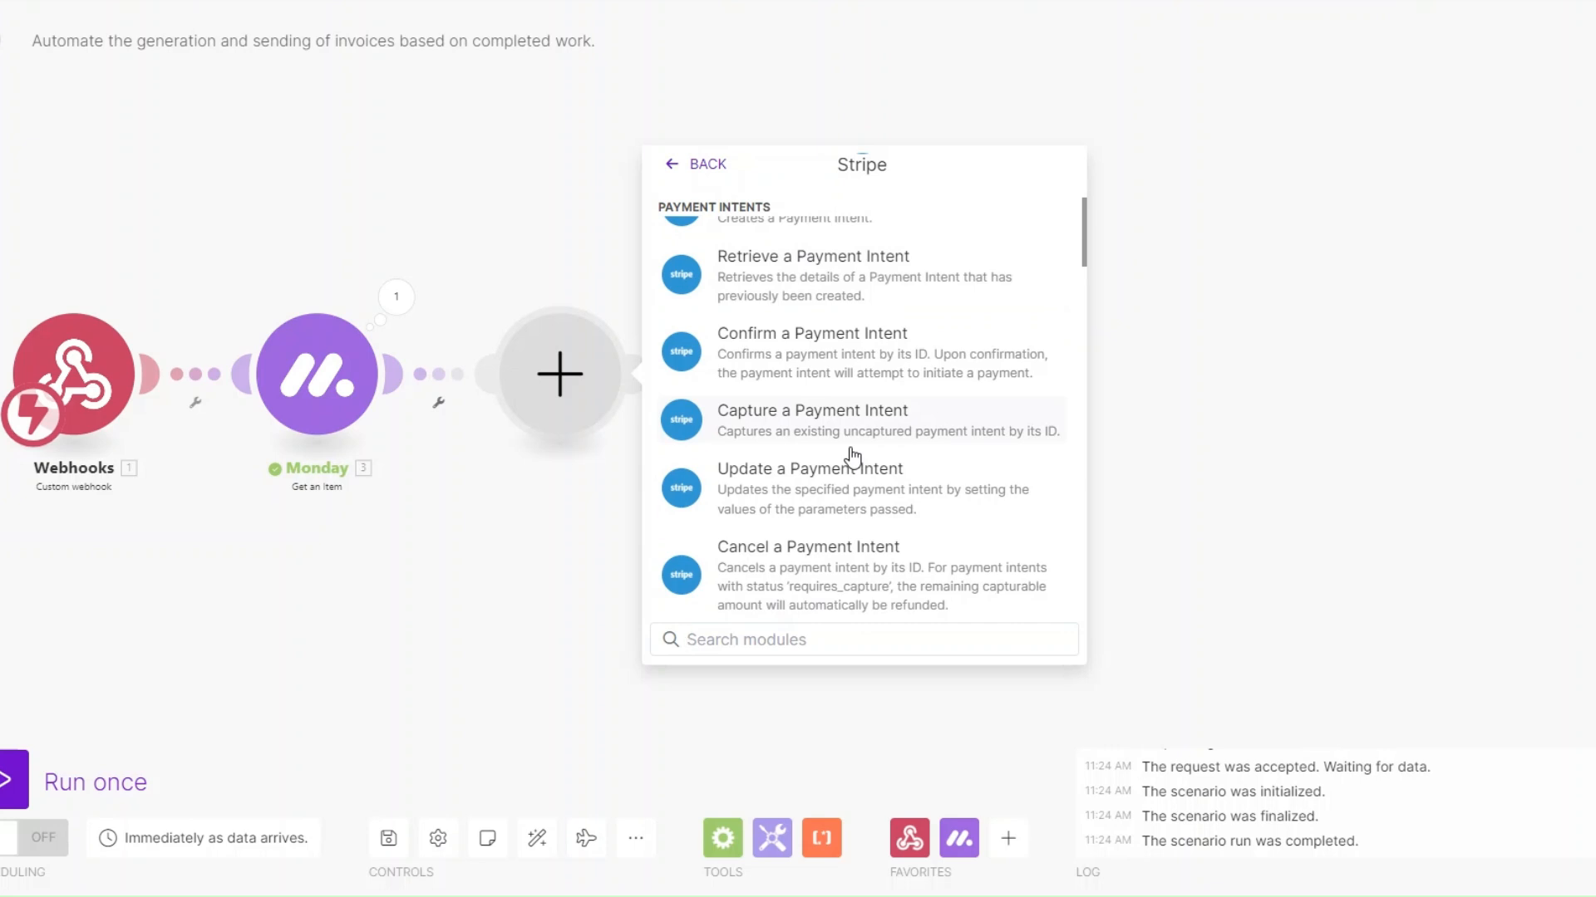
scroll(852, 455, down, 3)
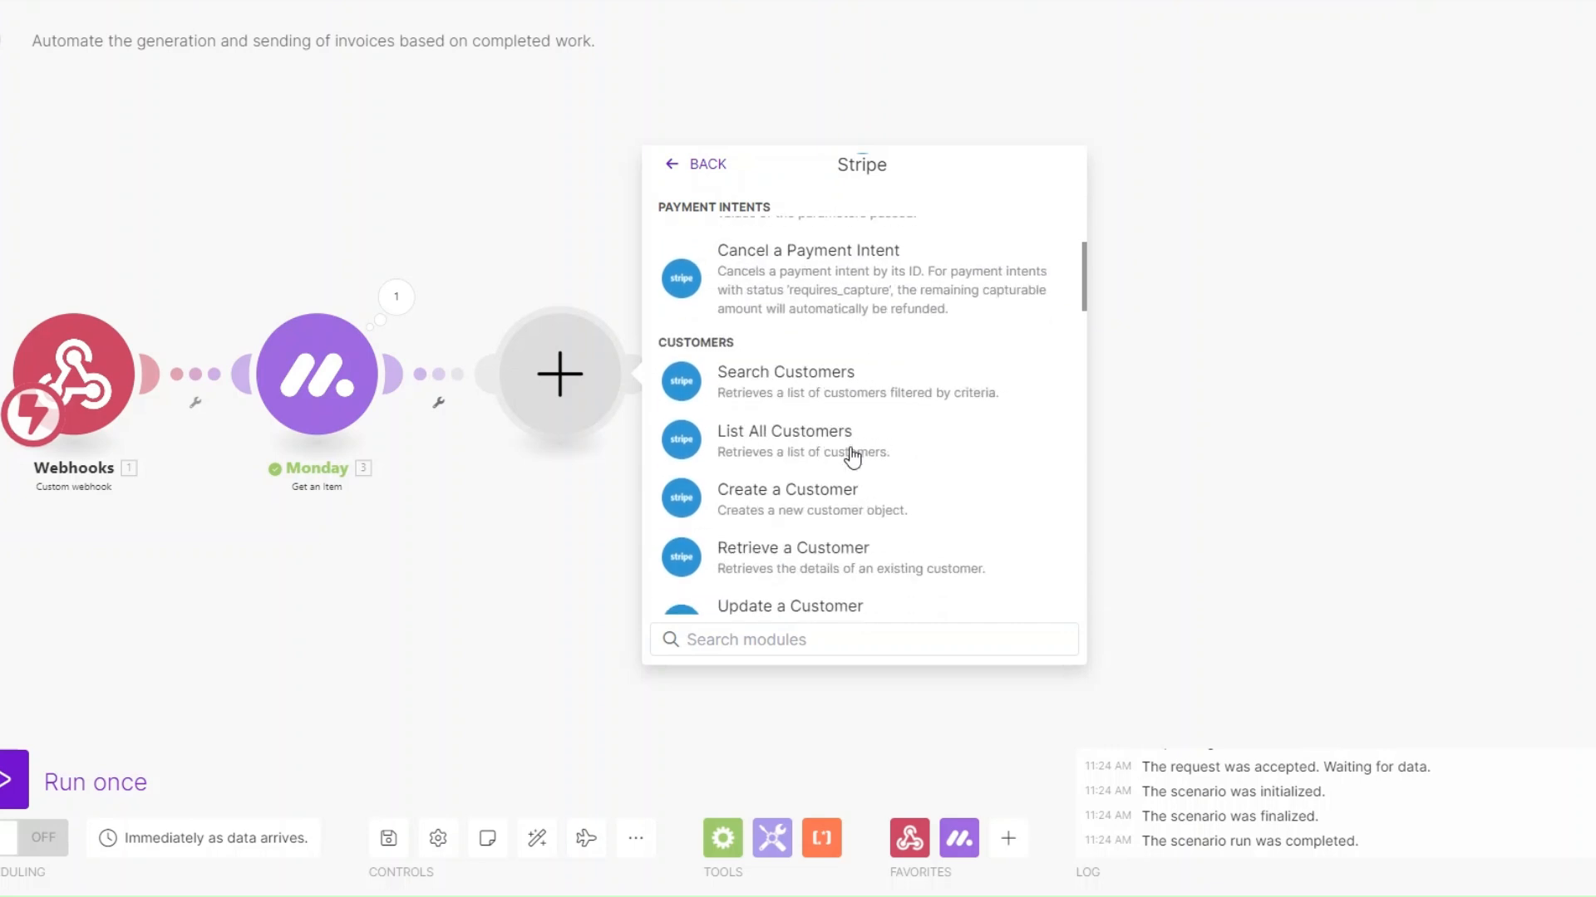
click(772, 390)
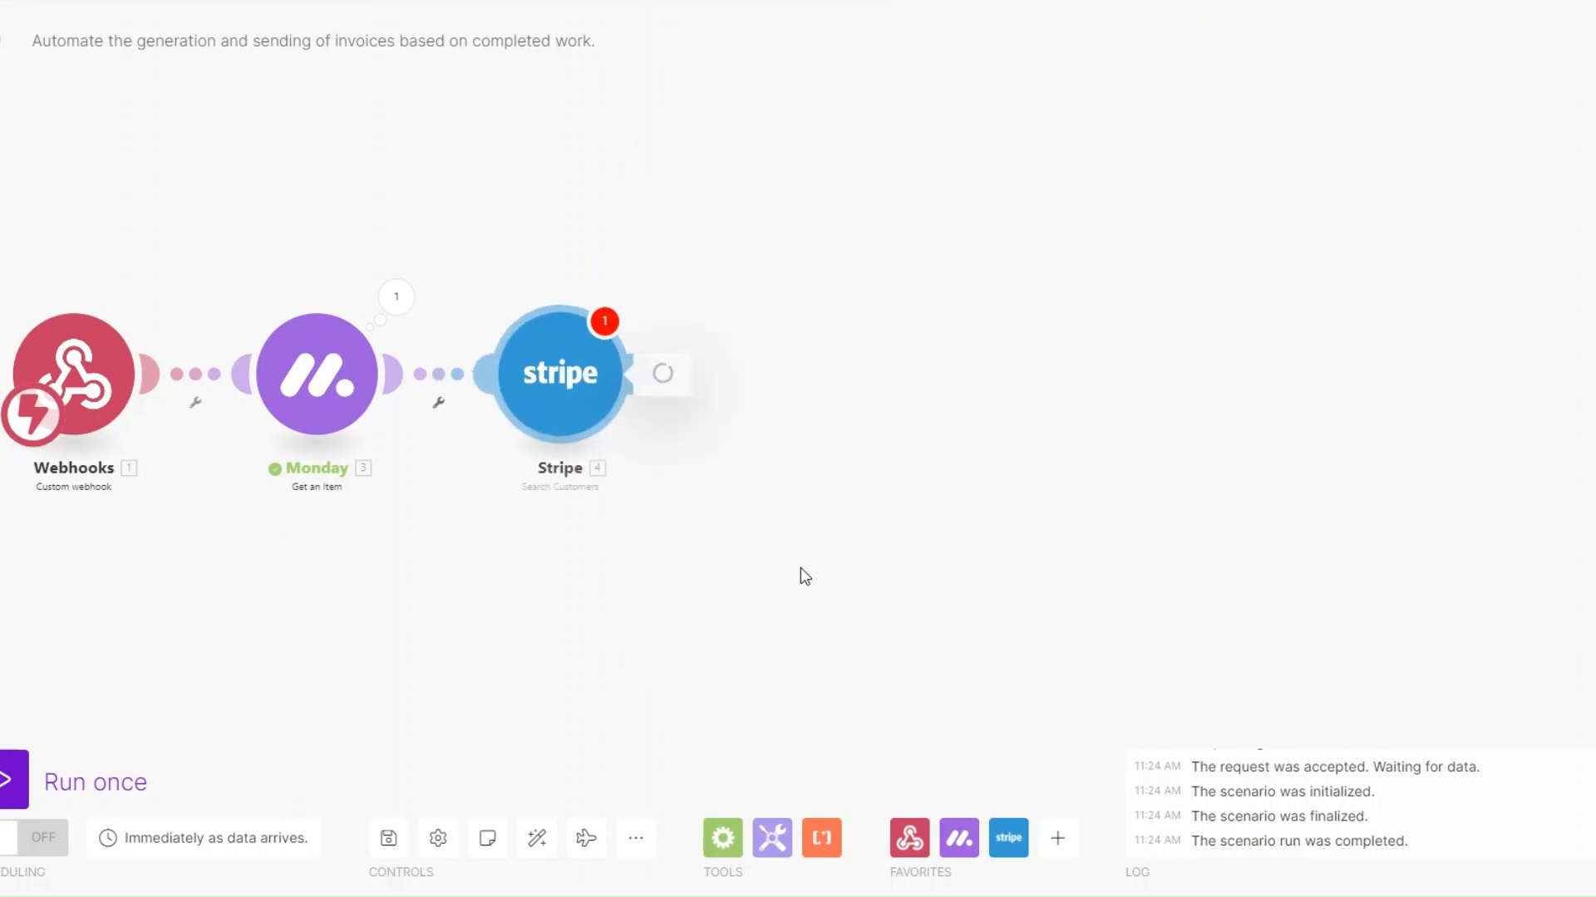
Map the Search Customers email to the Monday item's Email column value, set the limit to 10, and save the module
click(776, 298)
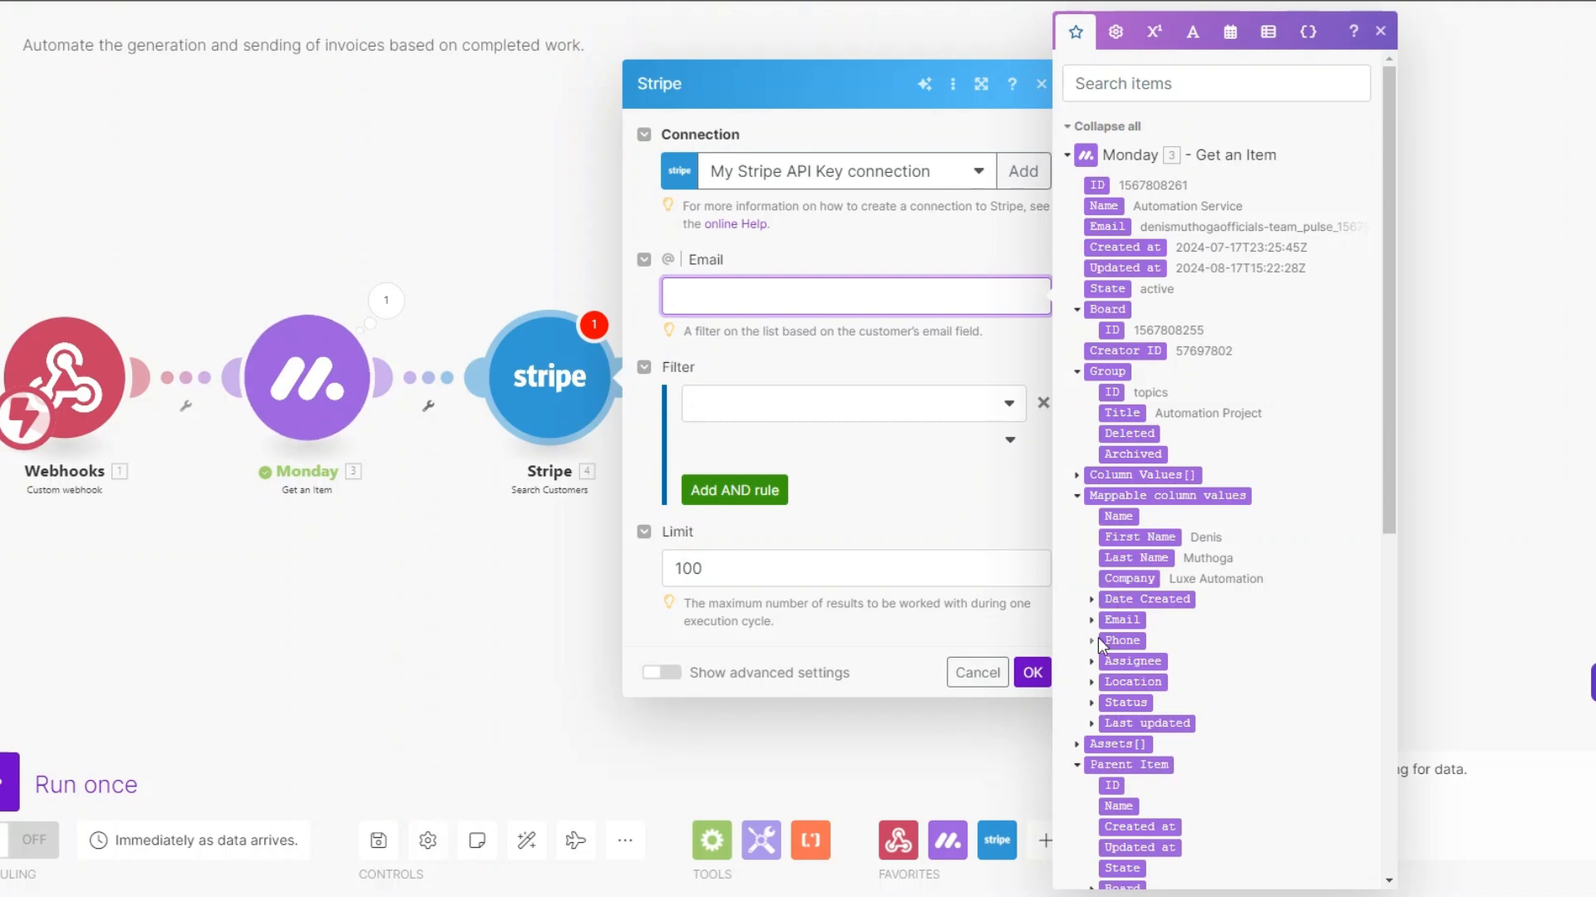
click(1122, 621)
click(1136, 641)
click(763, 590)
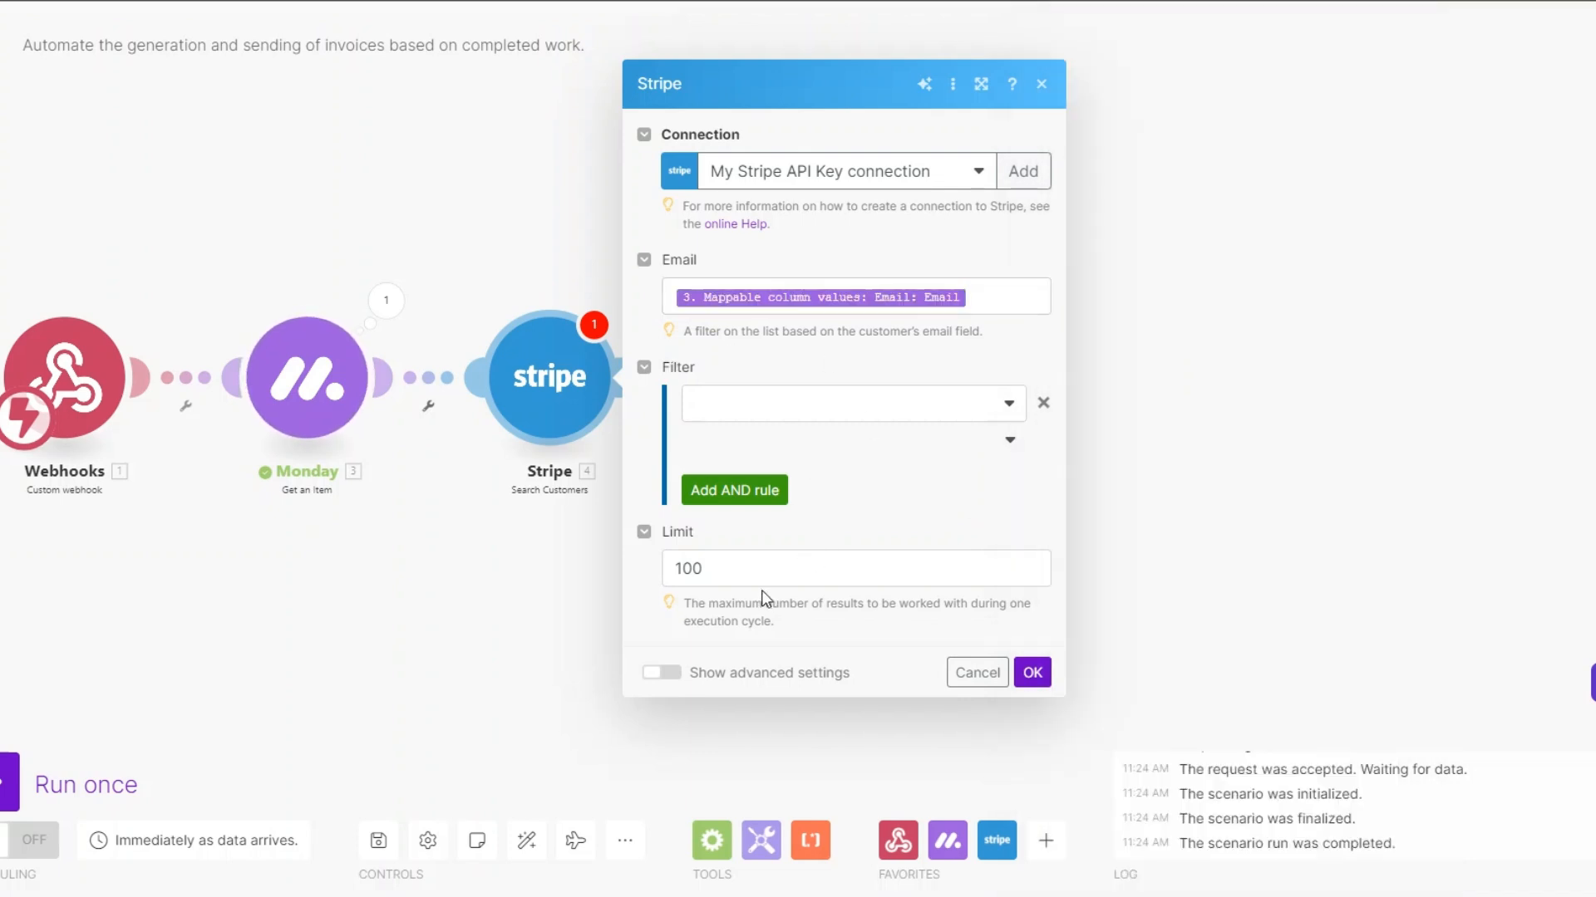
click(793, 404)
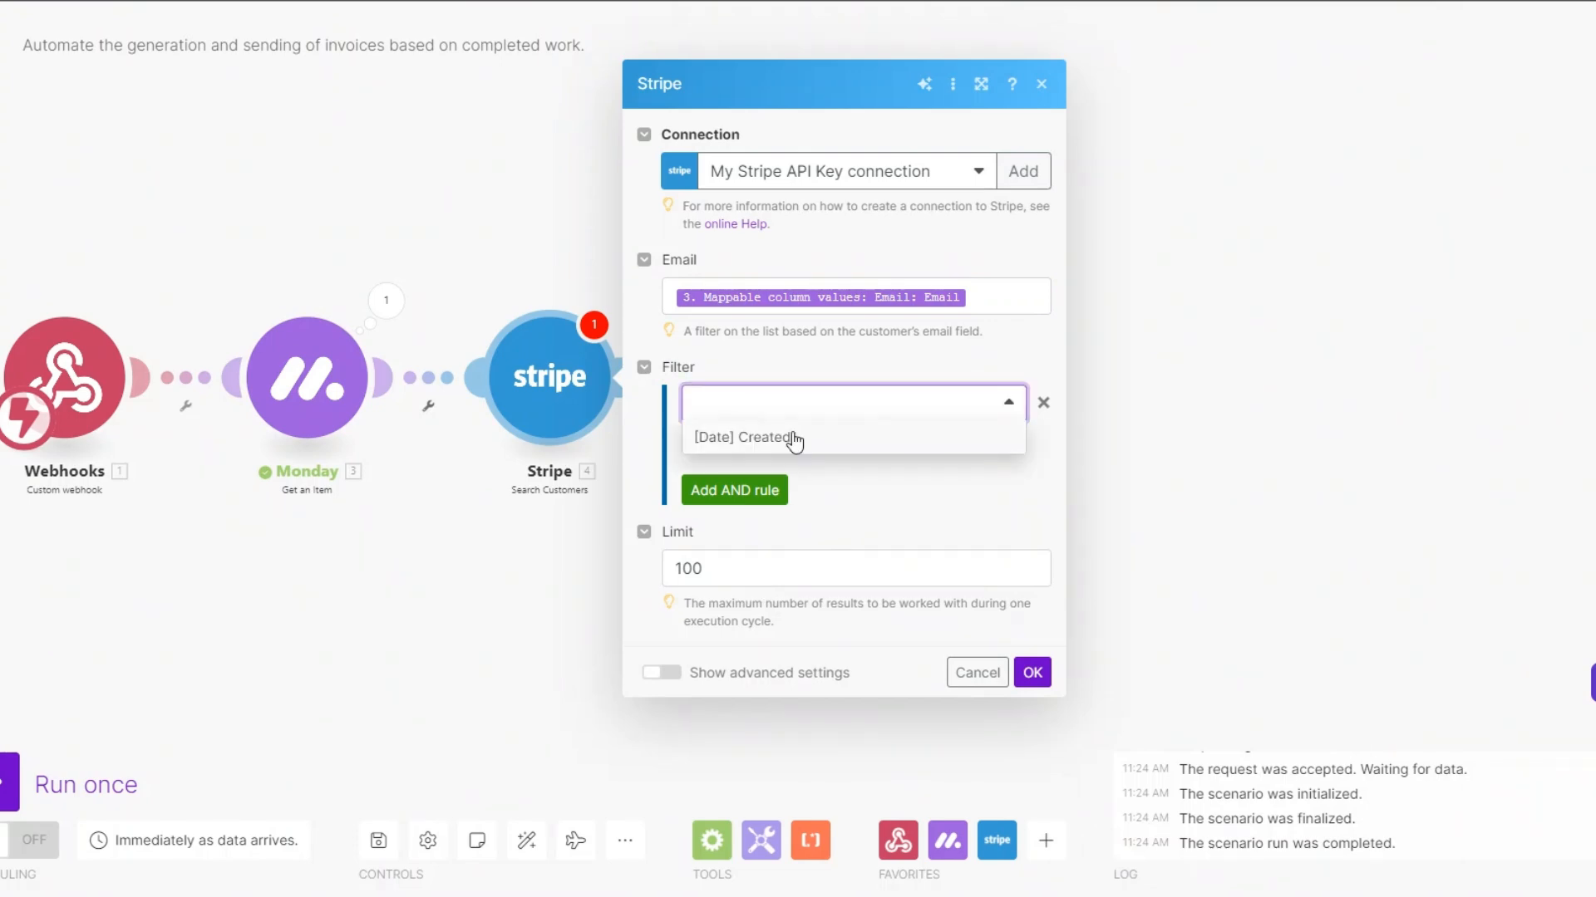
click(721, 570)
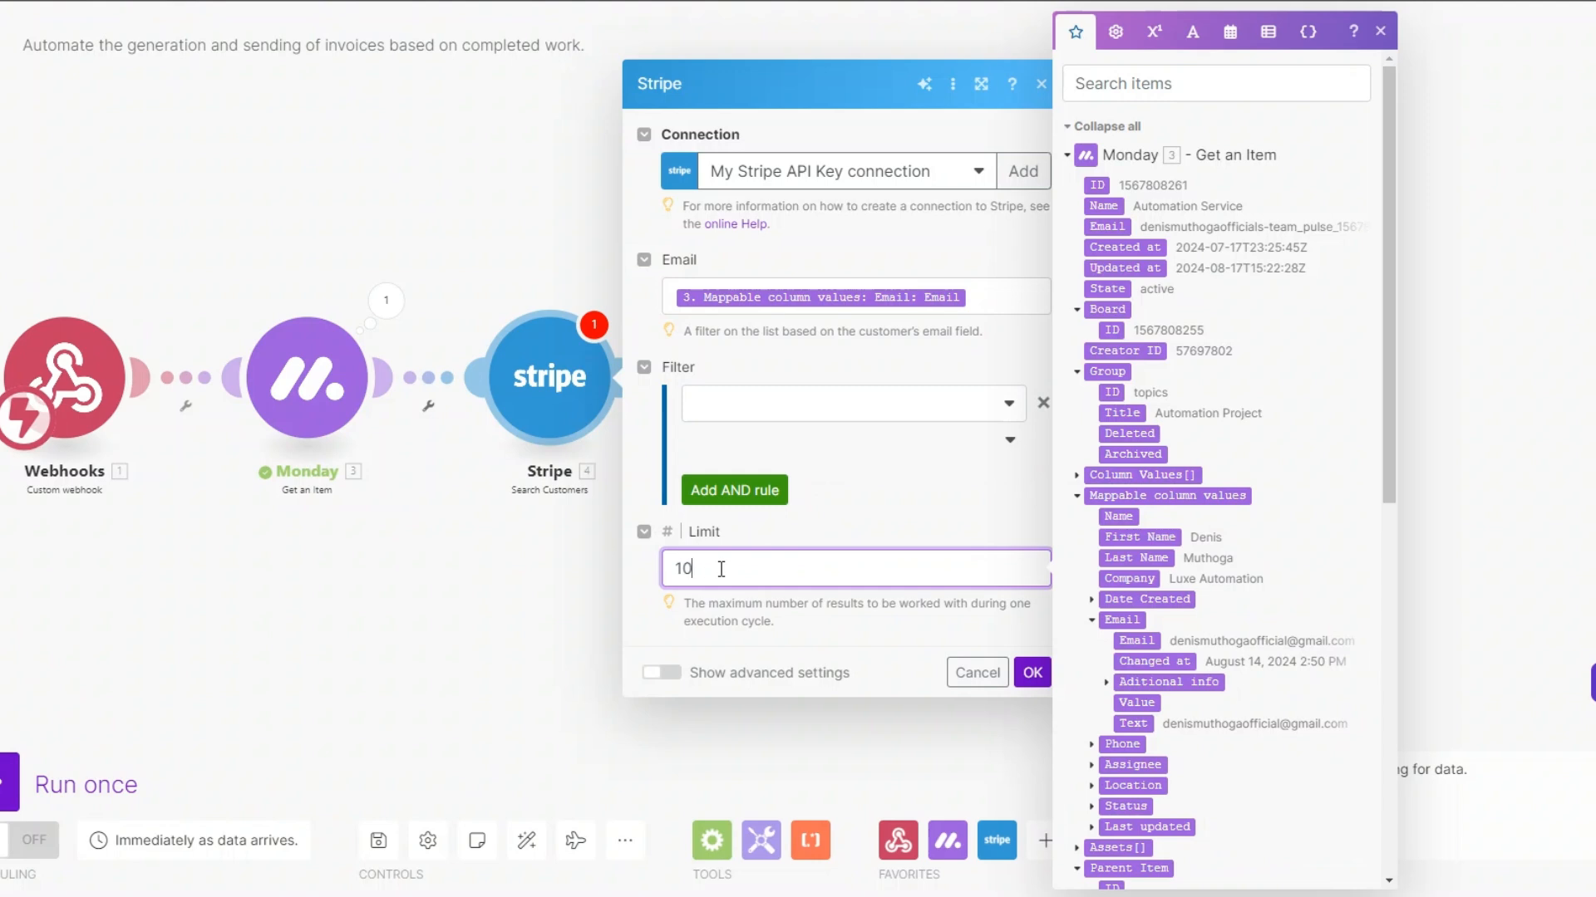
click(1031, 671)
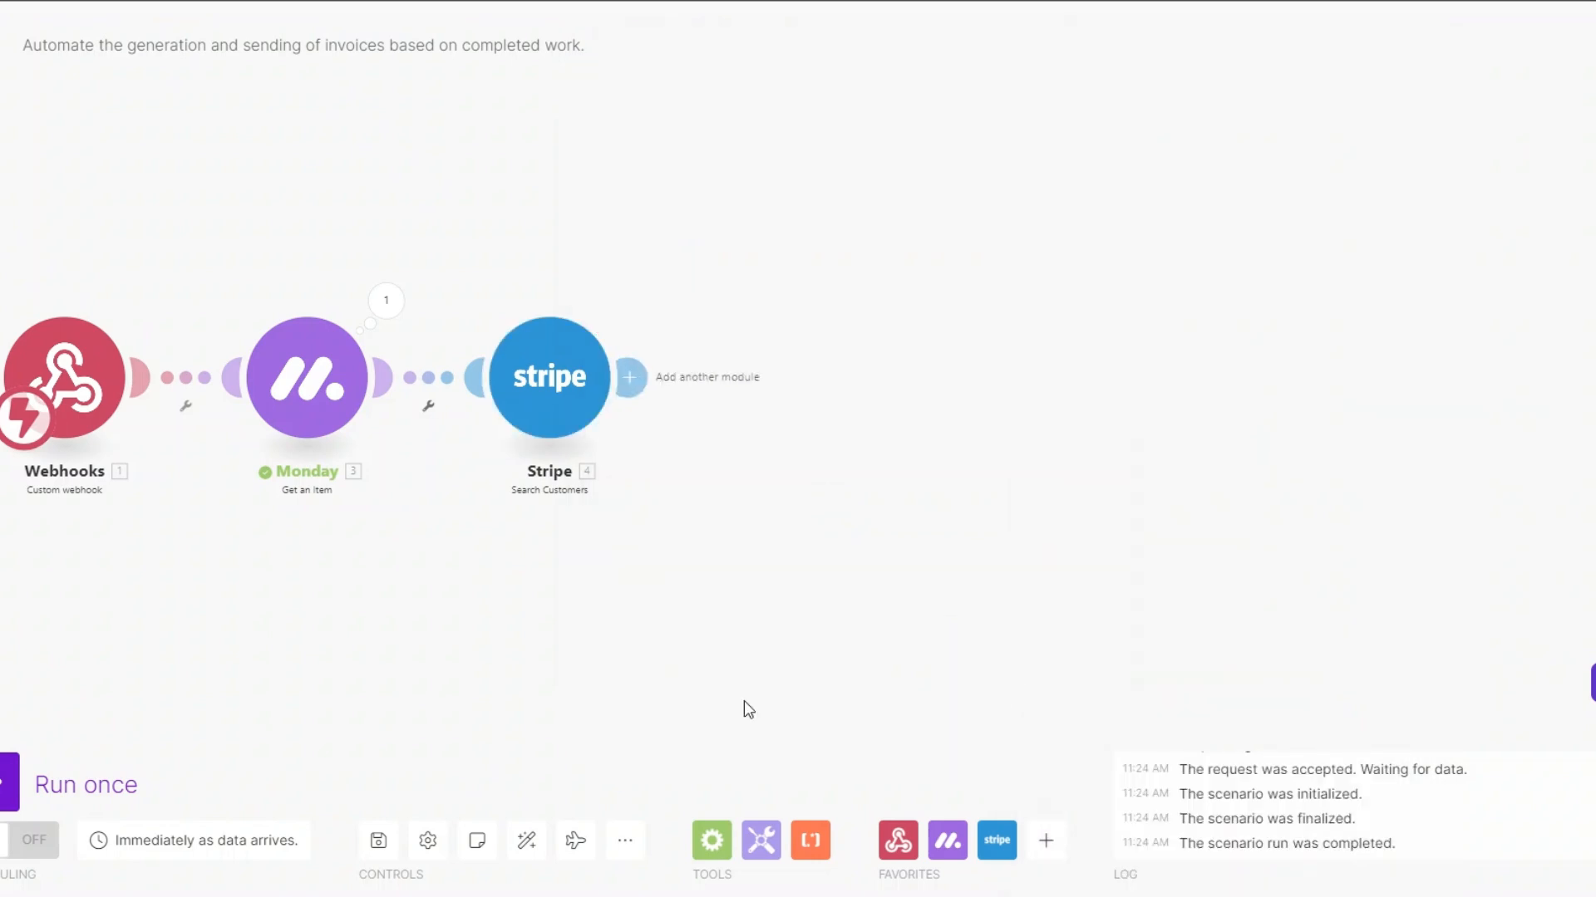
Add a Stripe Create a Payment Intent module after Search Customers
click(629, 352)
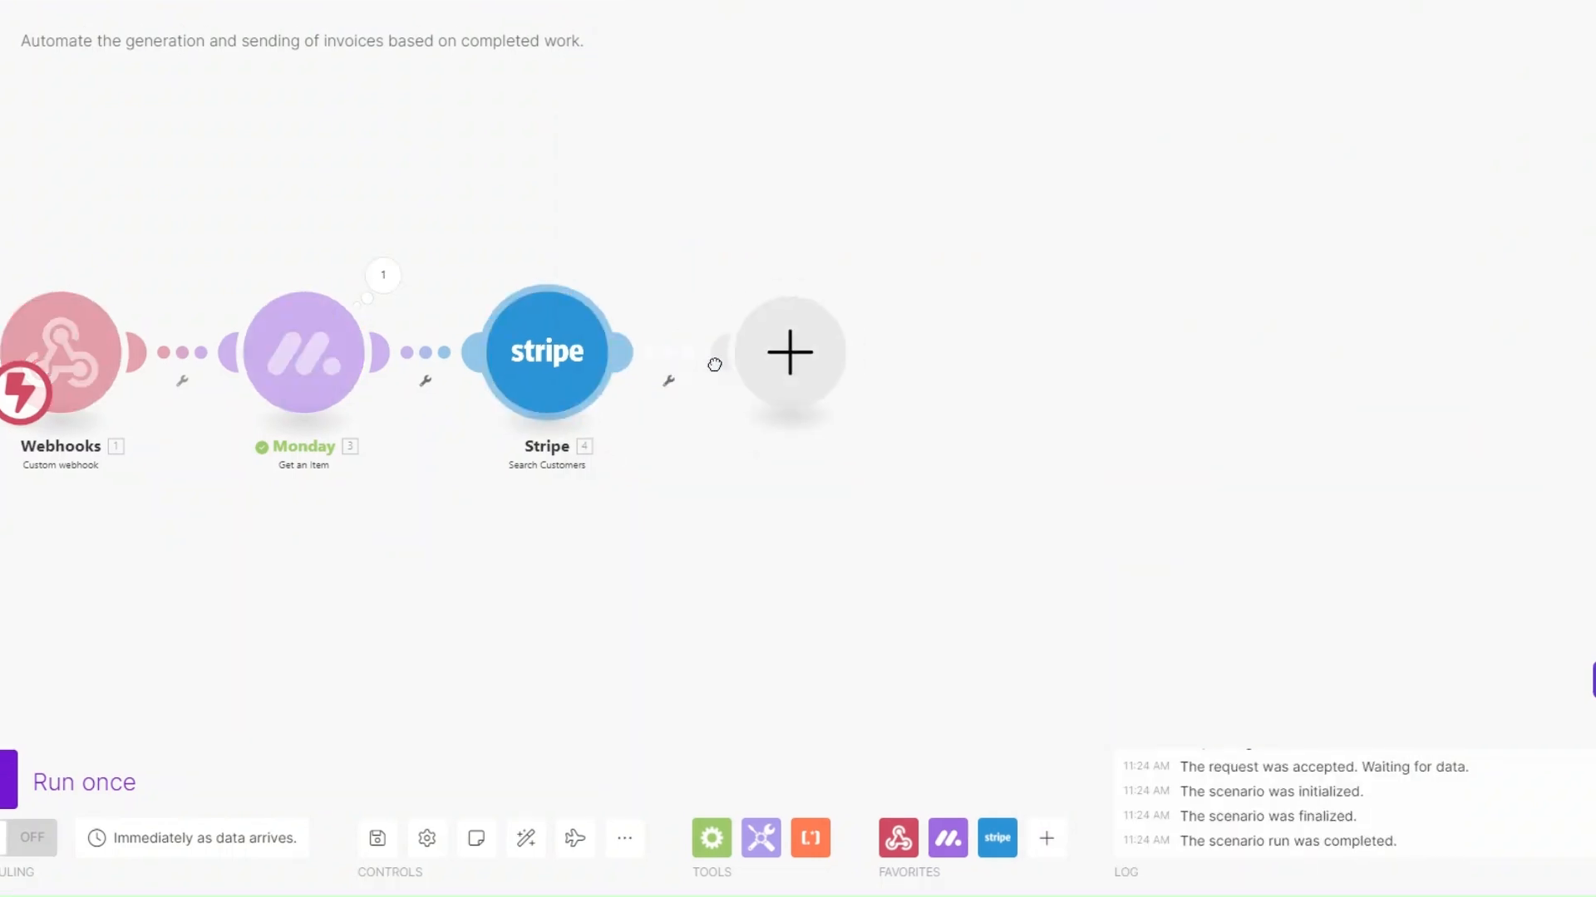
click(955, 325)
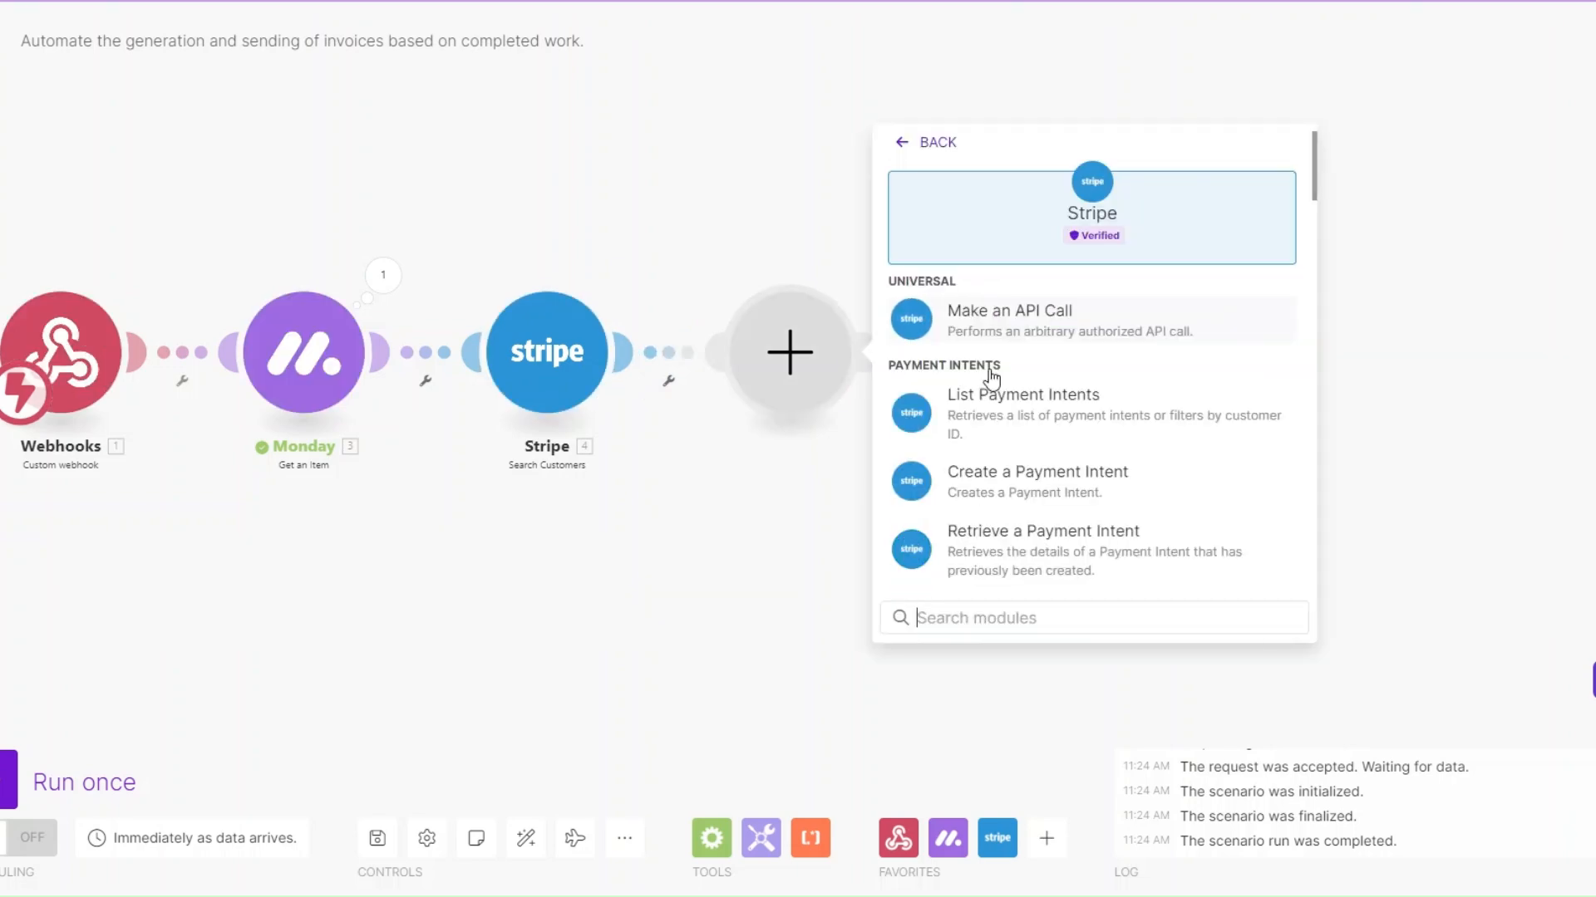
click(1037, 480)
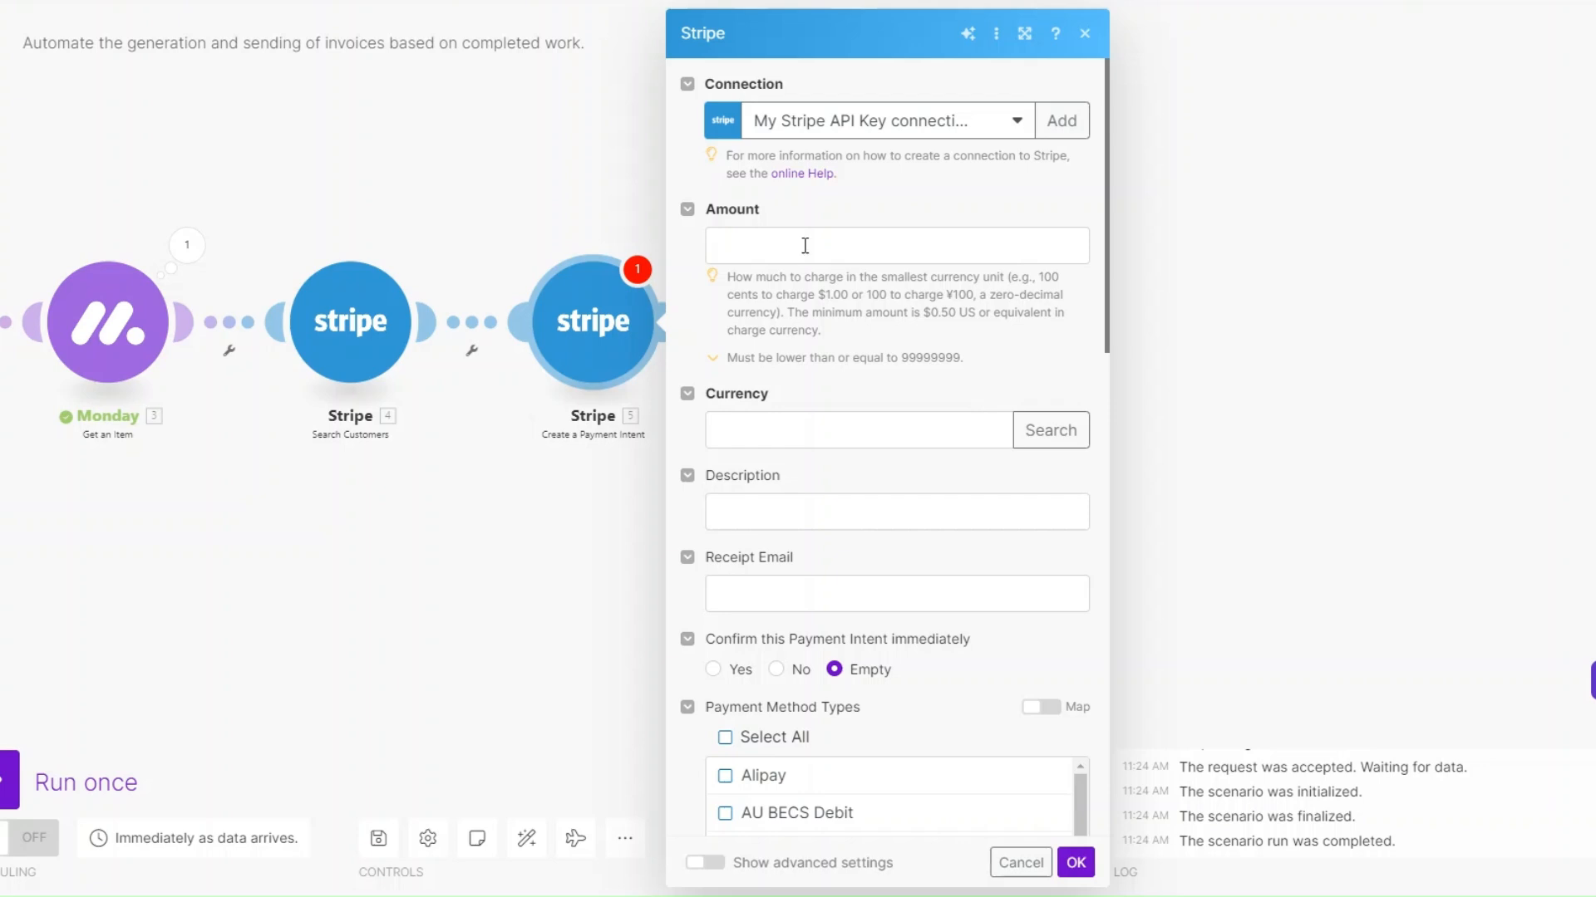
Set the payment intent's amount to 500000, look up its currency usd with country code us, and save the module
click(805, 246)
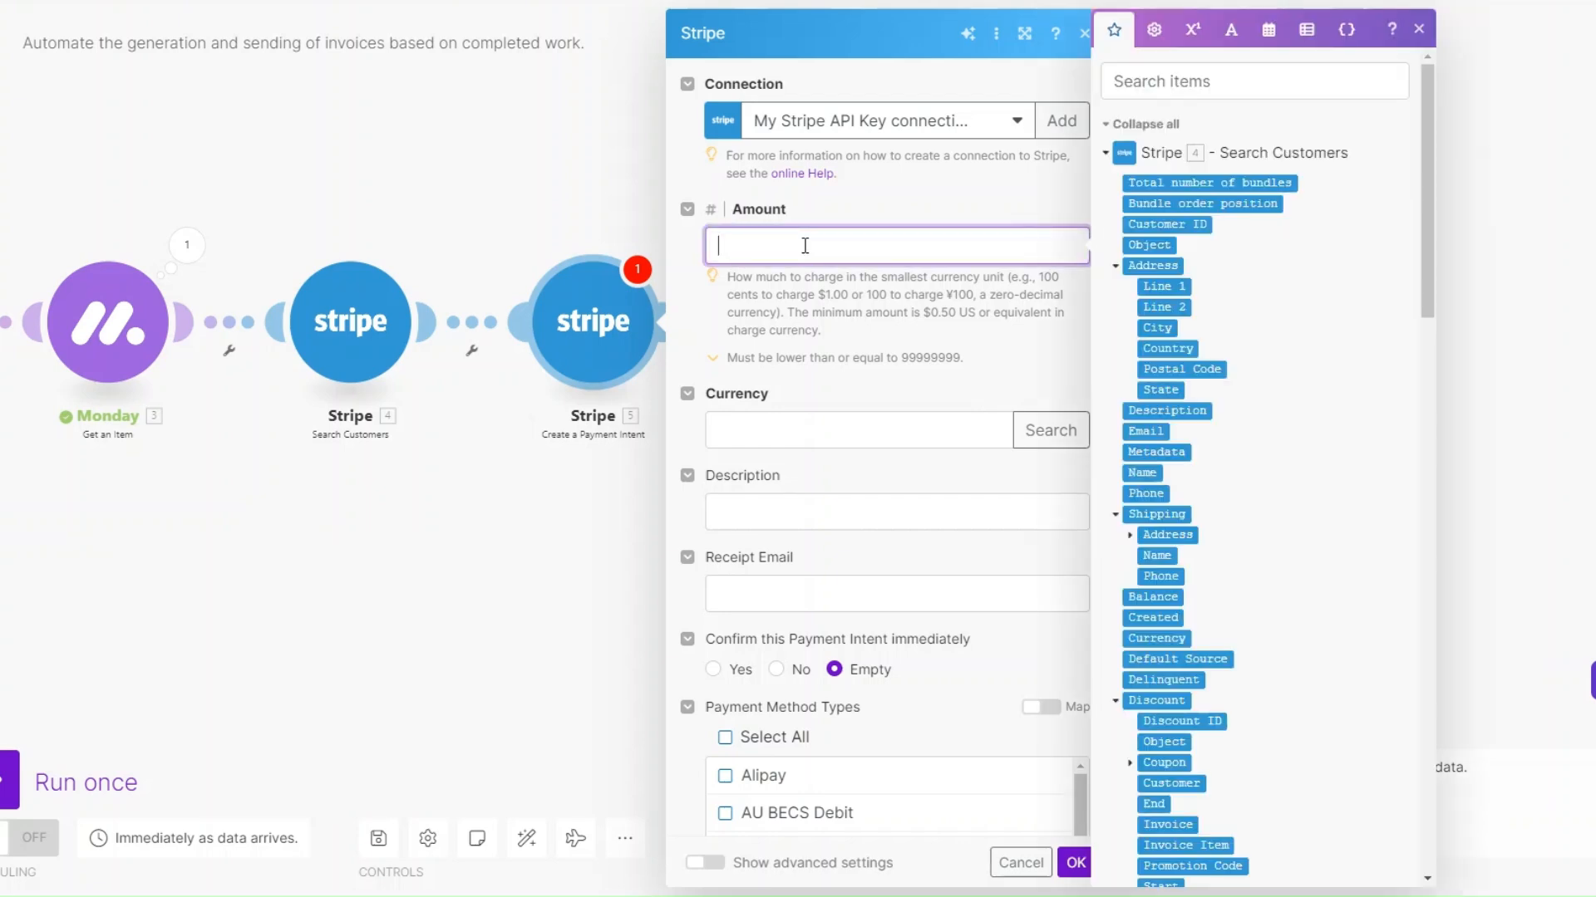
text(500000)
click(1034, 432)
click(1174, 403)
text(us)
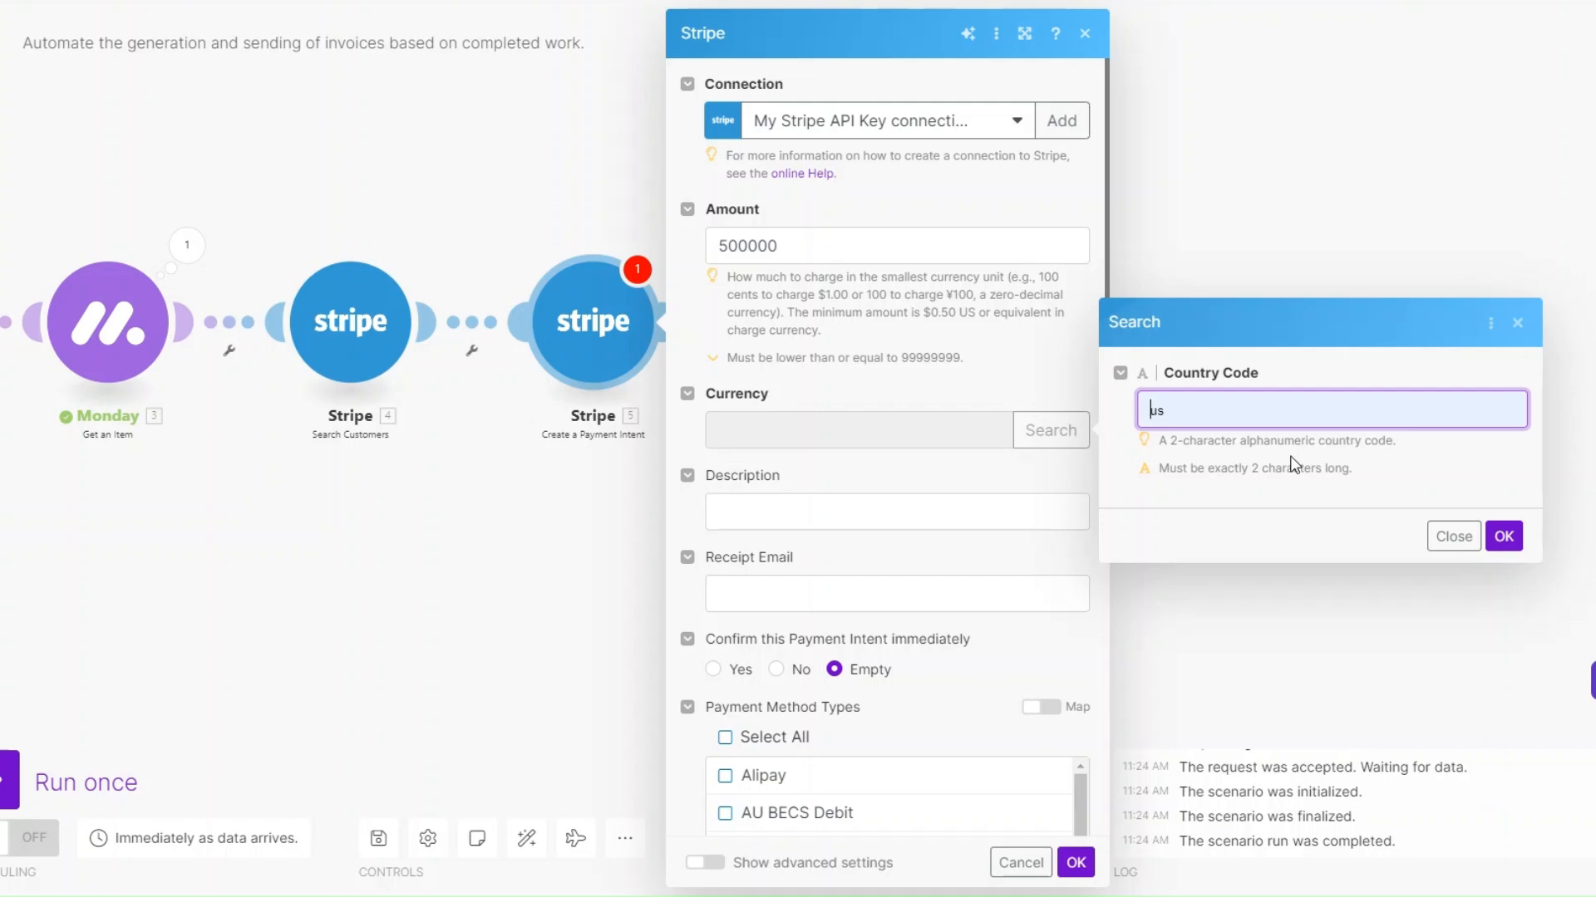
click(1504, 536)
click(930, 420)
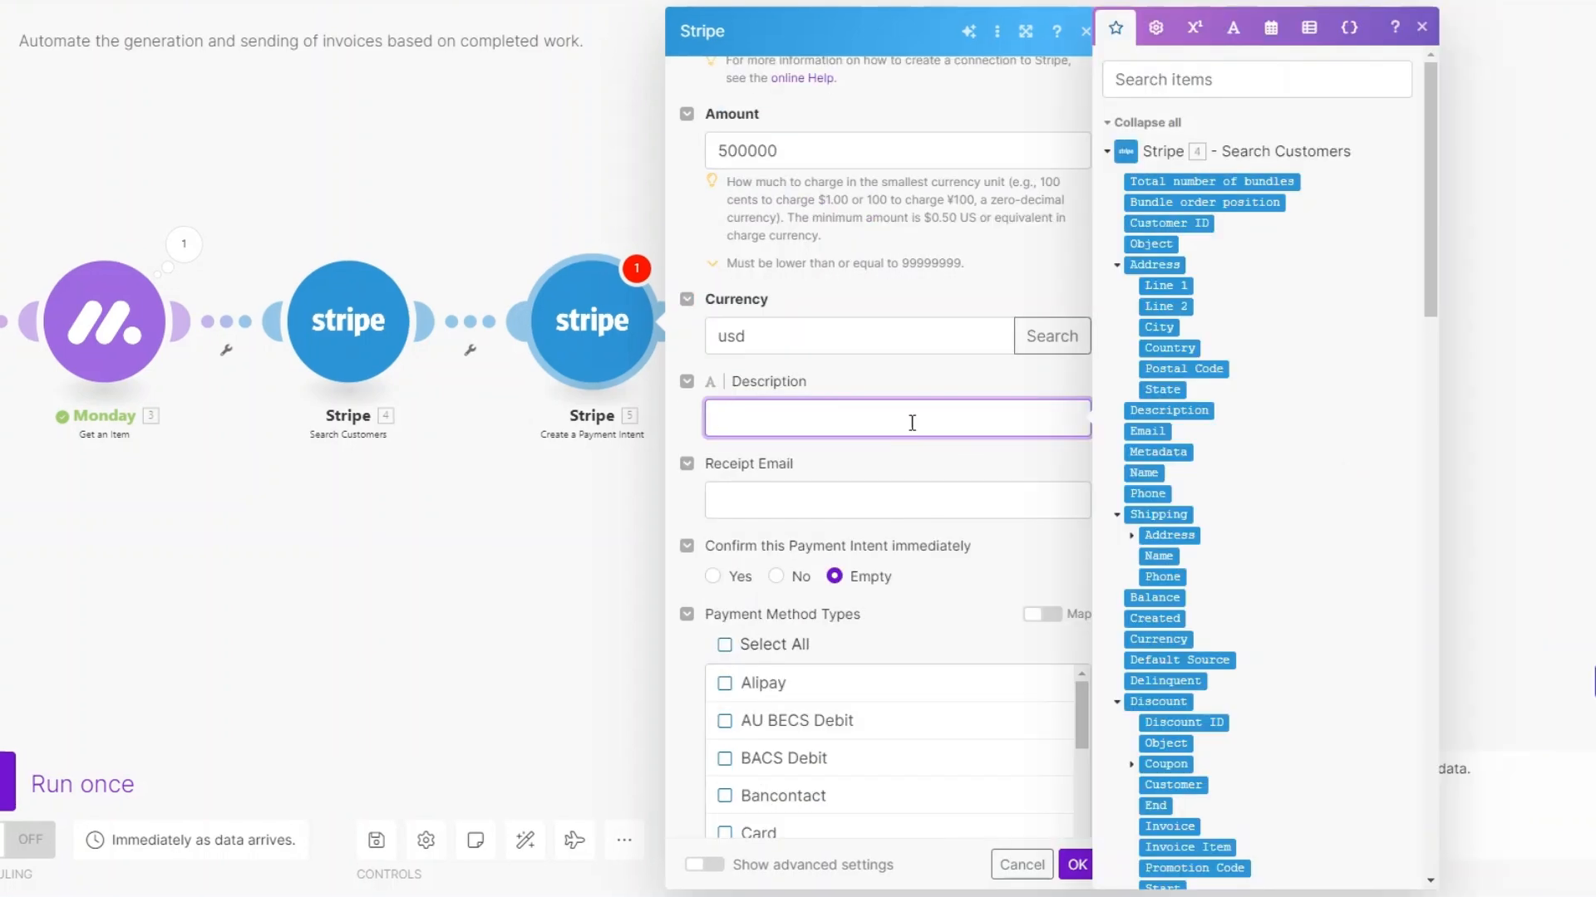
scroll(911, 422, down, 10)
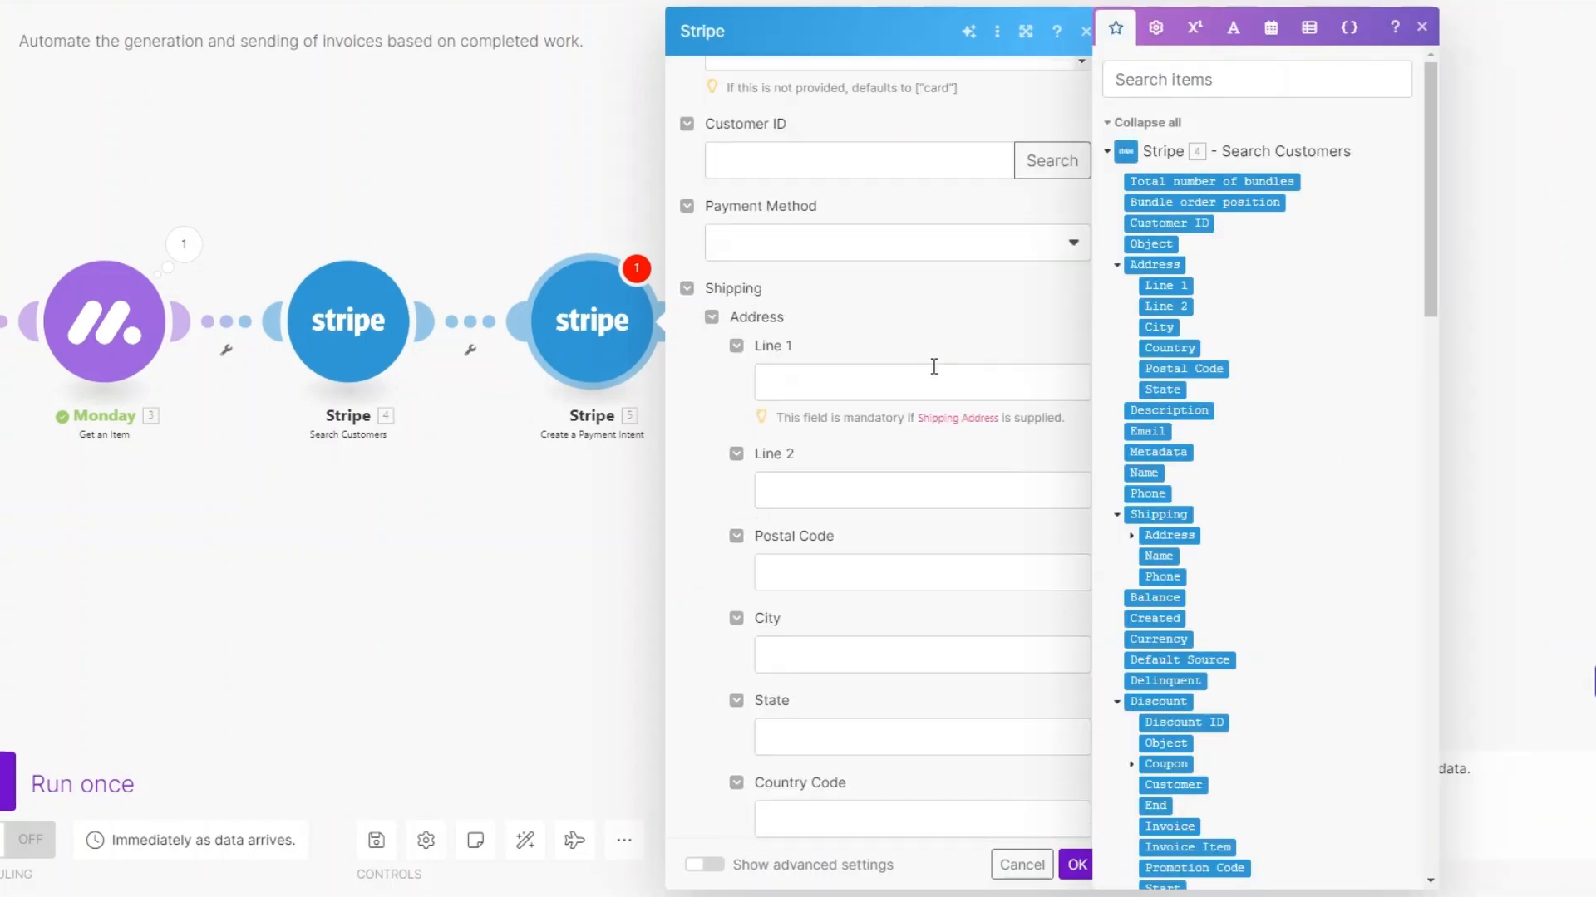
scroll(931, 365, down, 1)
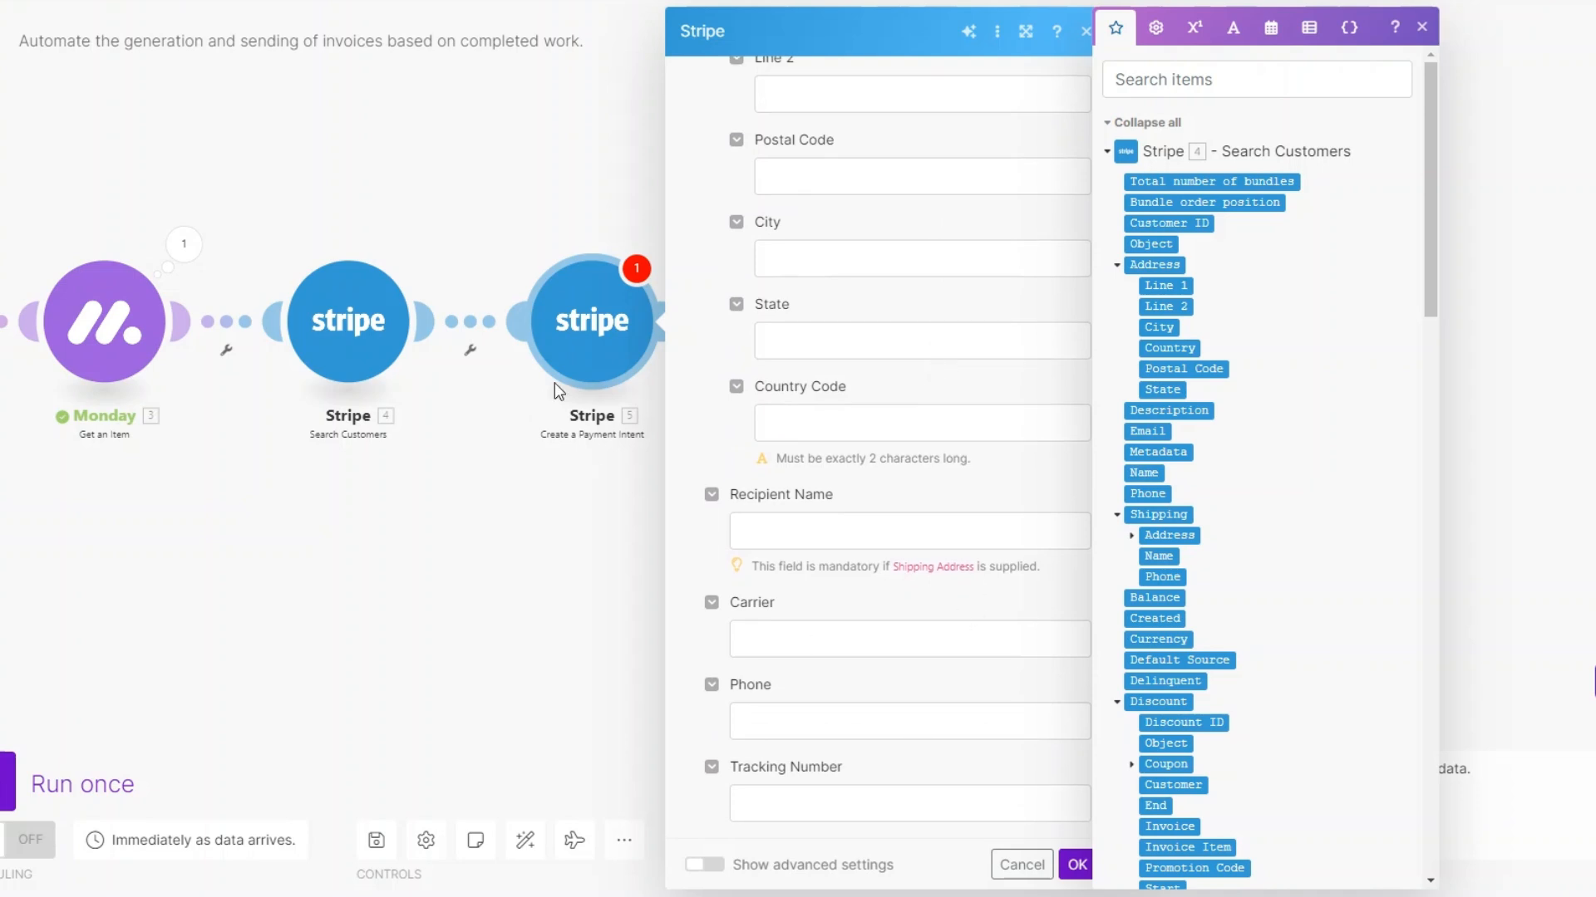
click(1076, 865)
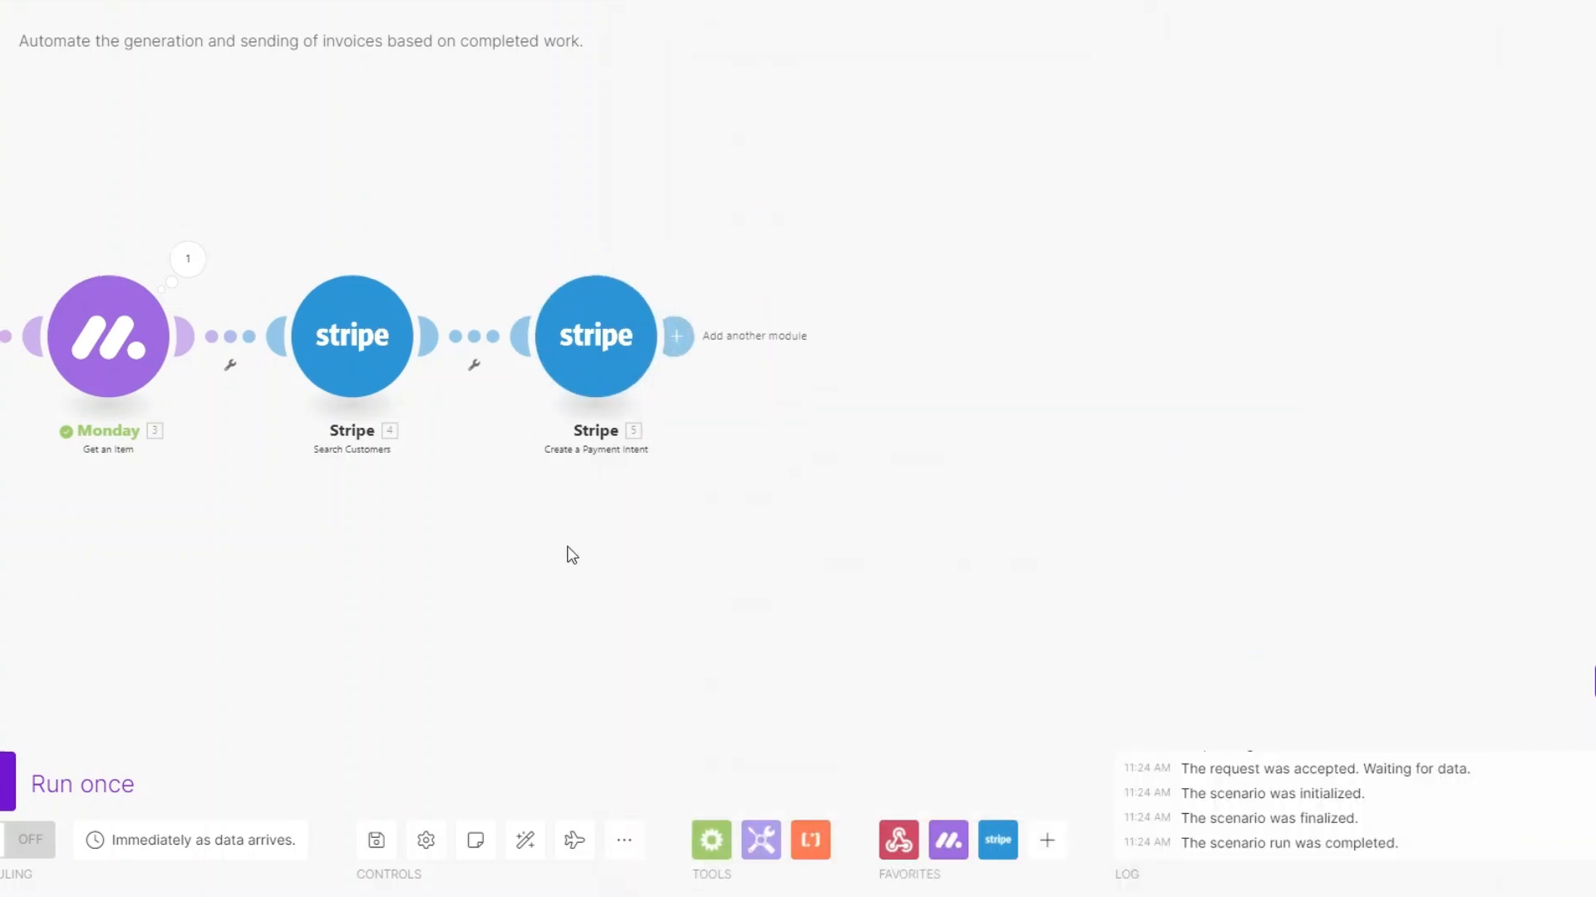
Add a Stripe Create an Invoice module after Create a Payment Intent
drag(737, 523, 545, 526)
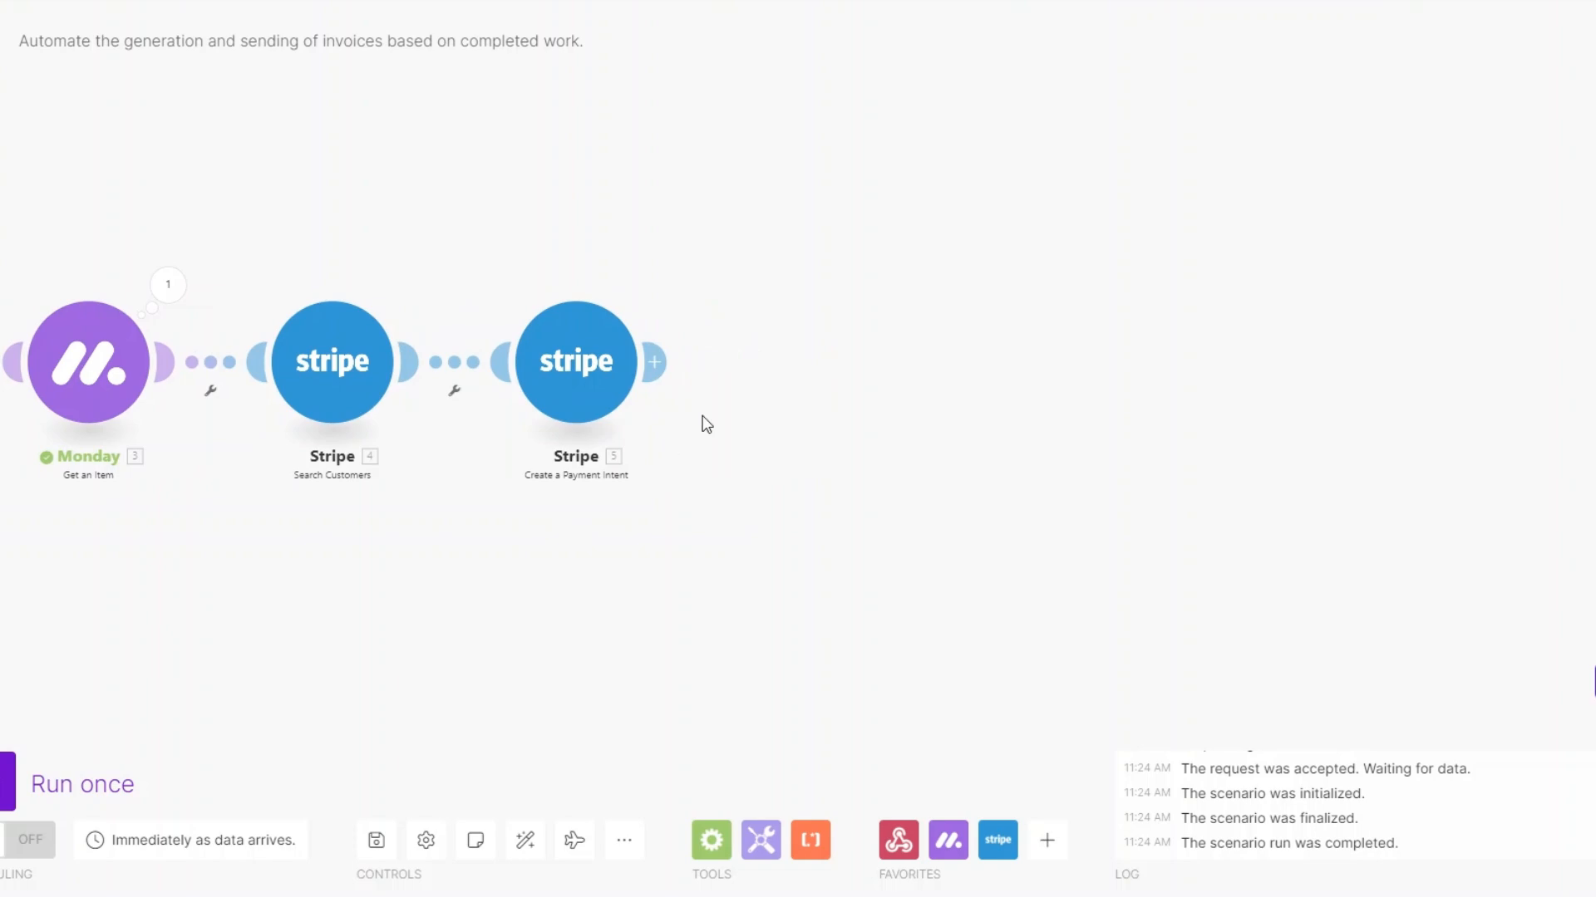
click(762, 366)
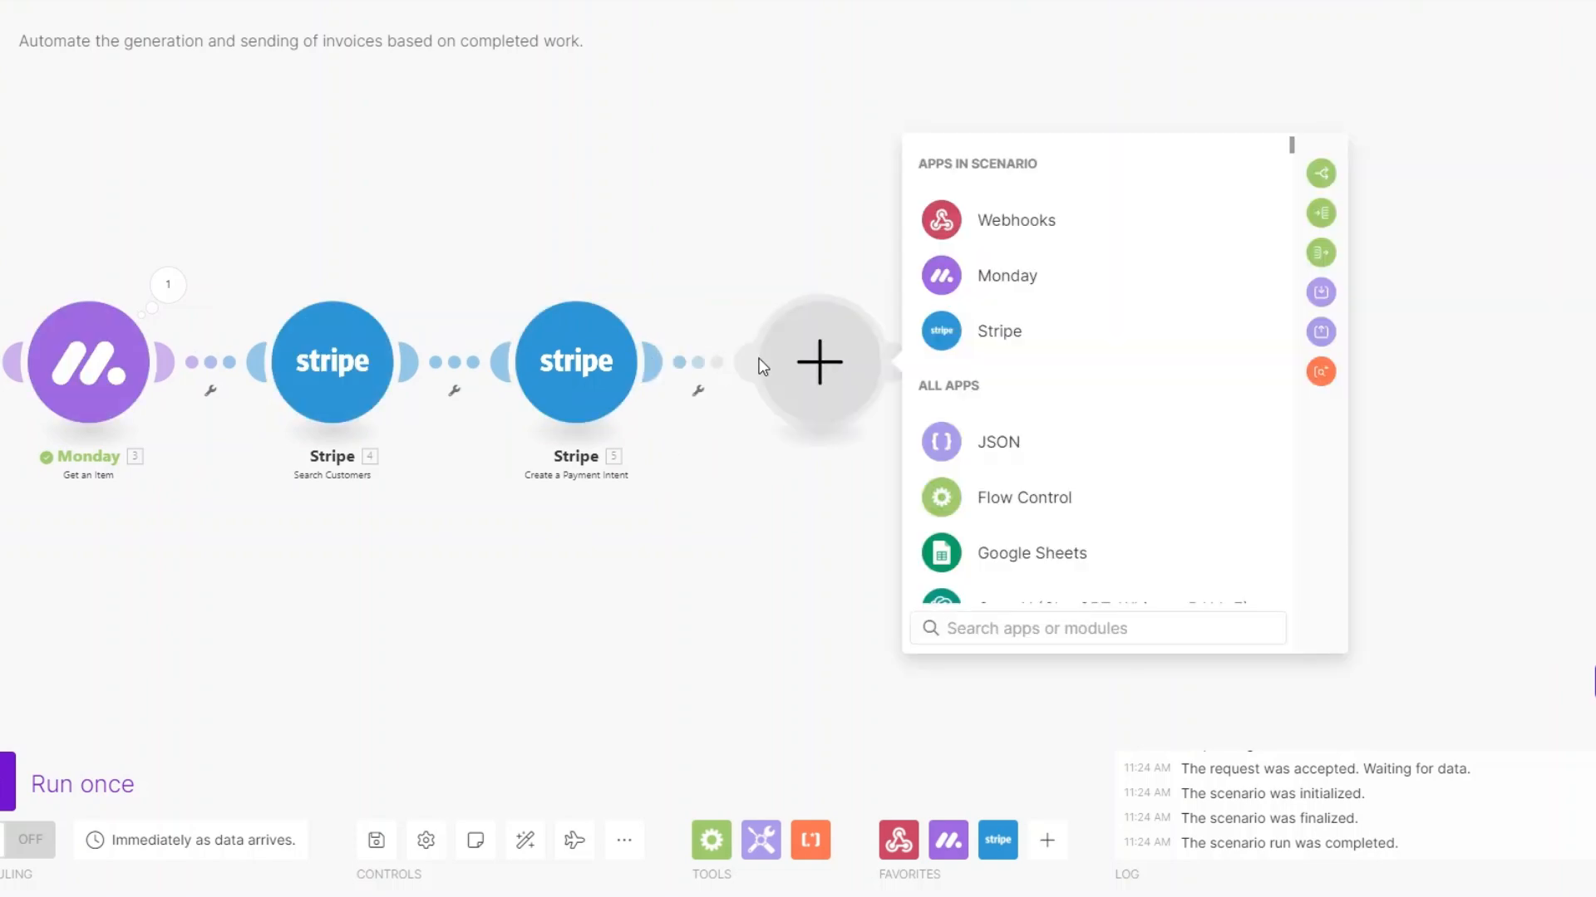
click(981, 334)
scroll(1097, 491, down, 10)
scroll(1097, 492, down, 10)
scroll(1097, 490, up, 2)
click(1051, 374)
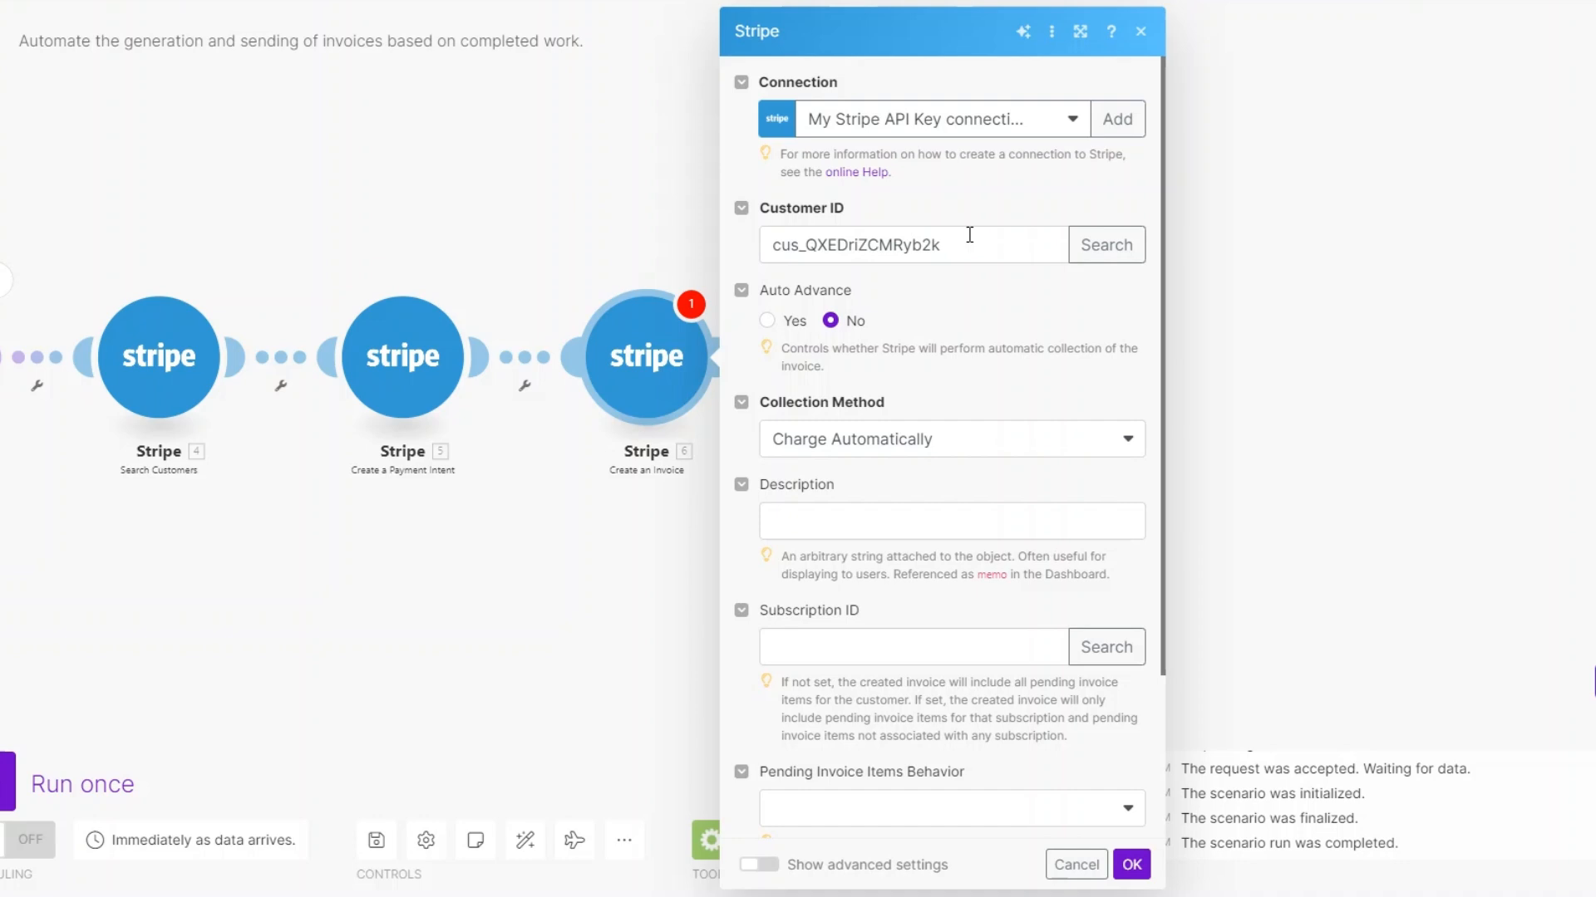
Fill in the invoice's customer ID, set its collection method to Send Invoice, and save the module
click(955, 244)
scroll(925, 305, down, 3)
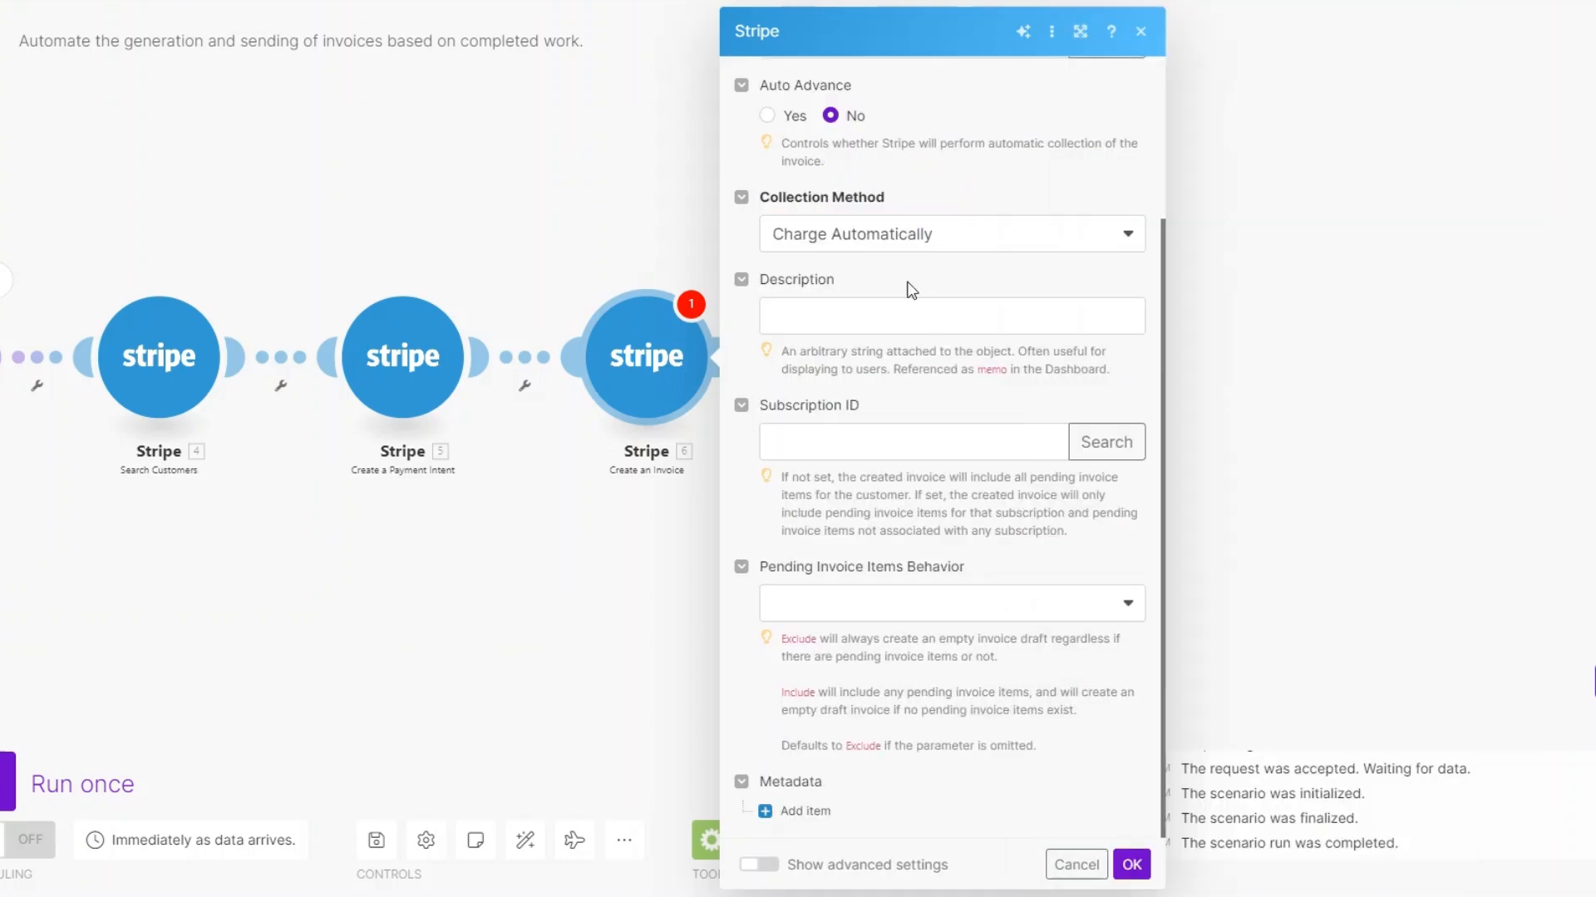
click(923, 233)
click(892, 303)
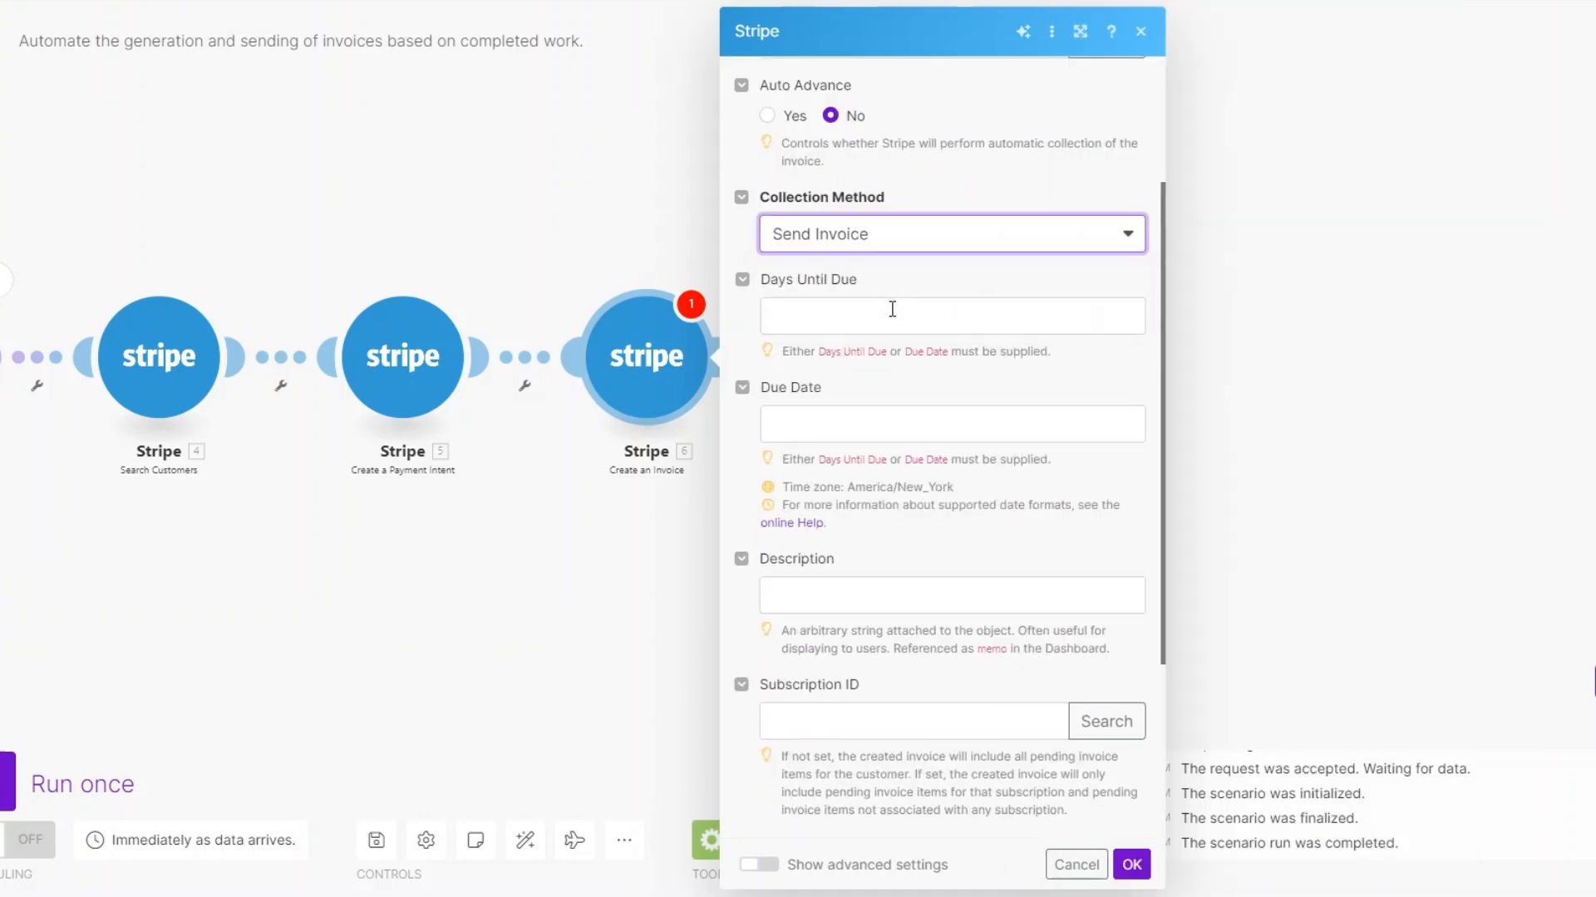
click(892, 311)
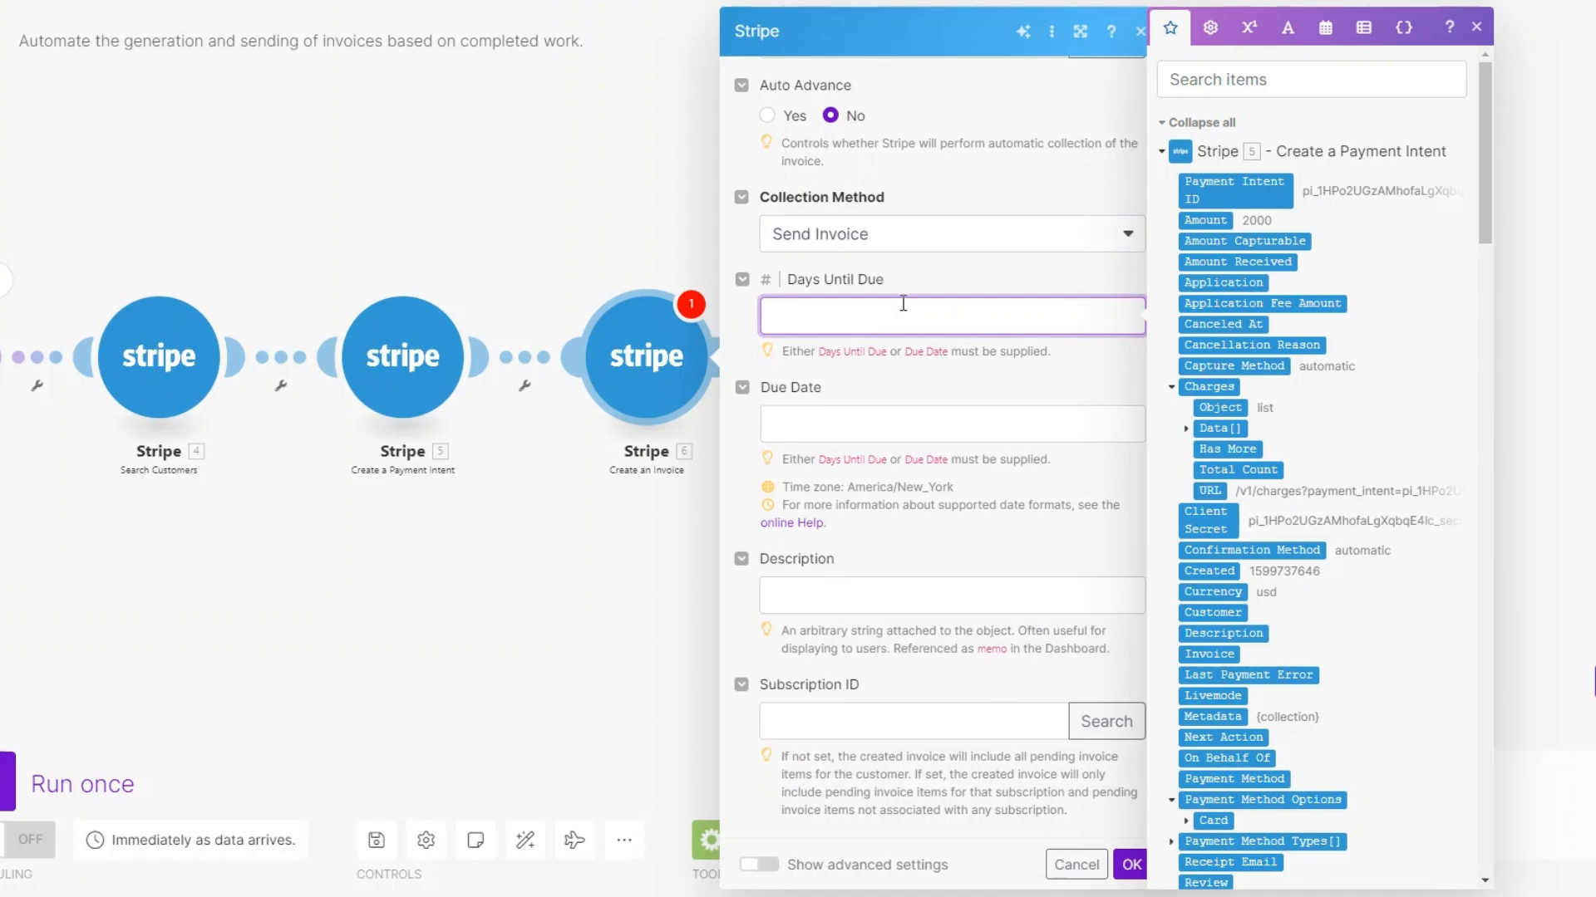
scroll(903, 304, down, 3)
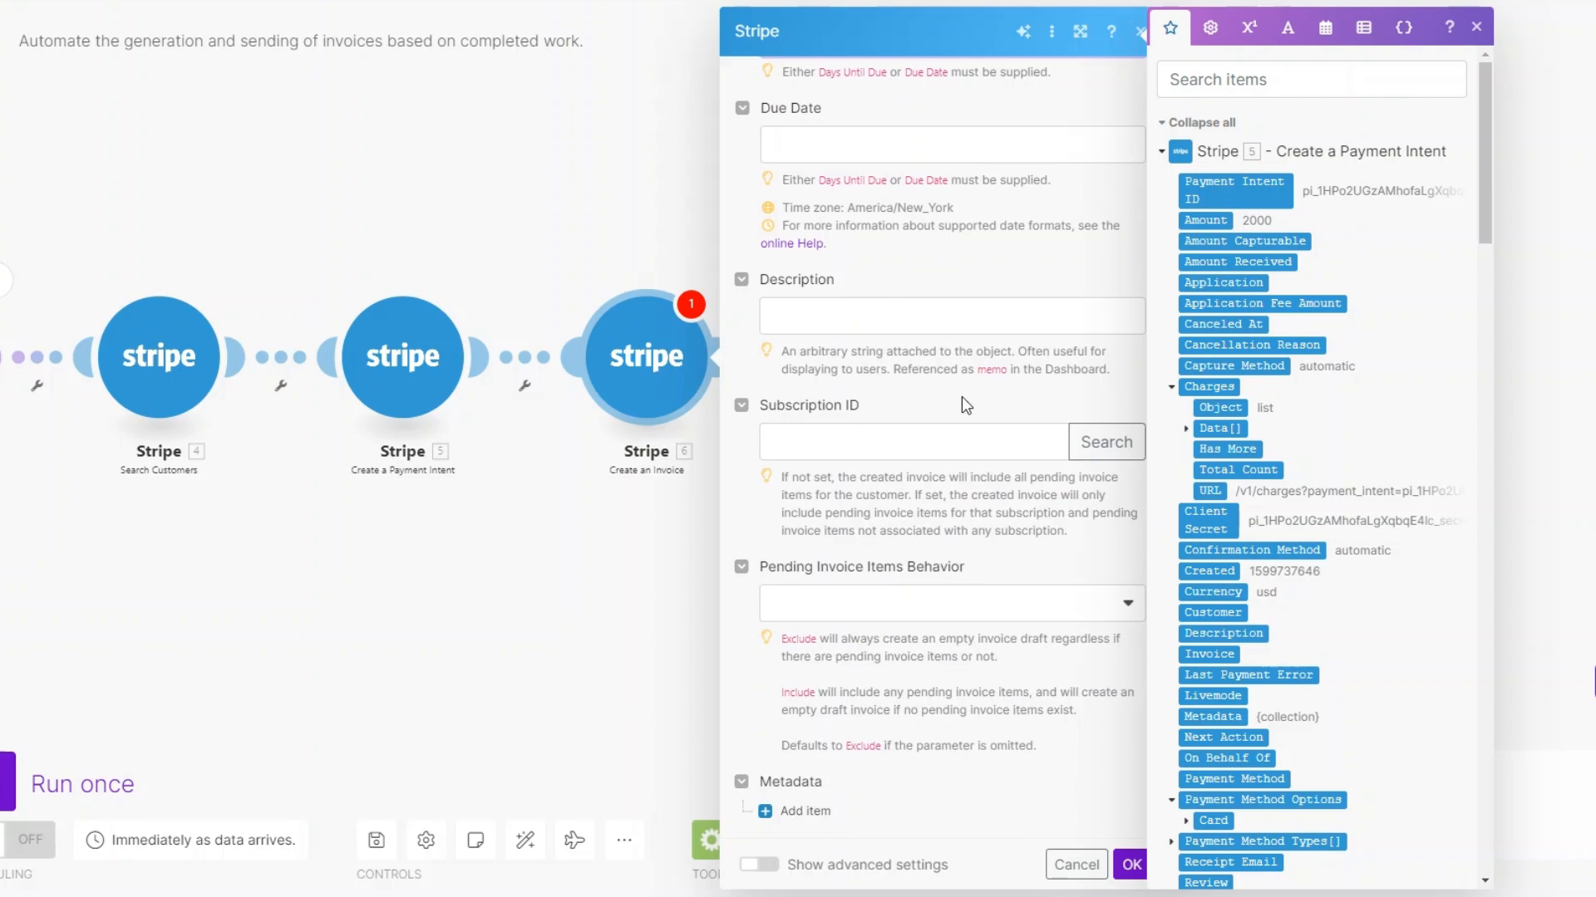
click(1128, 865)
Add a Stripe Finalize a Draft Invoice module after Create an Invoice
click(725, 357)
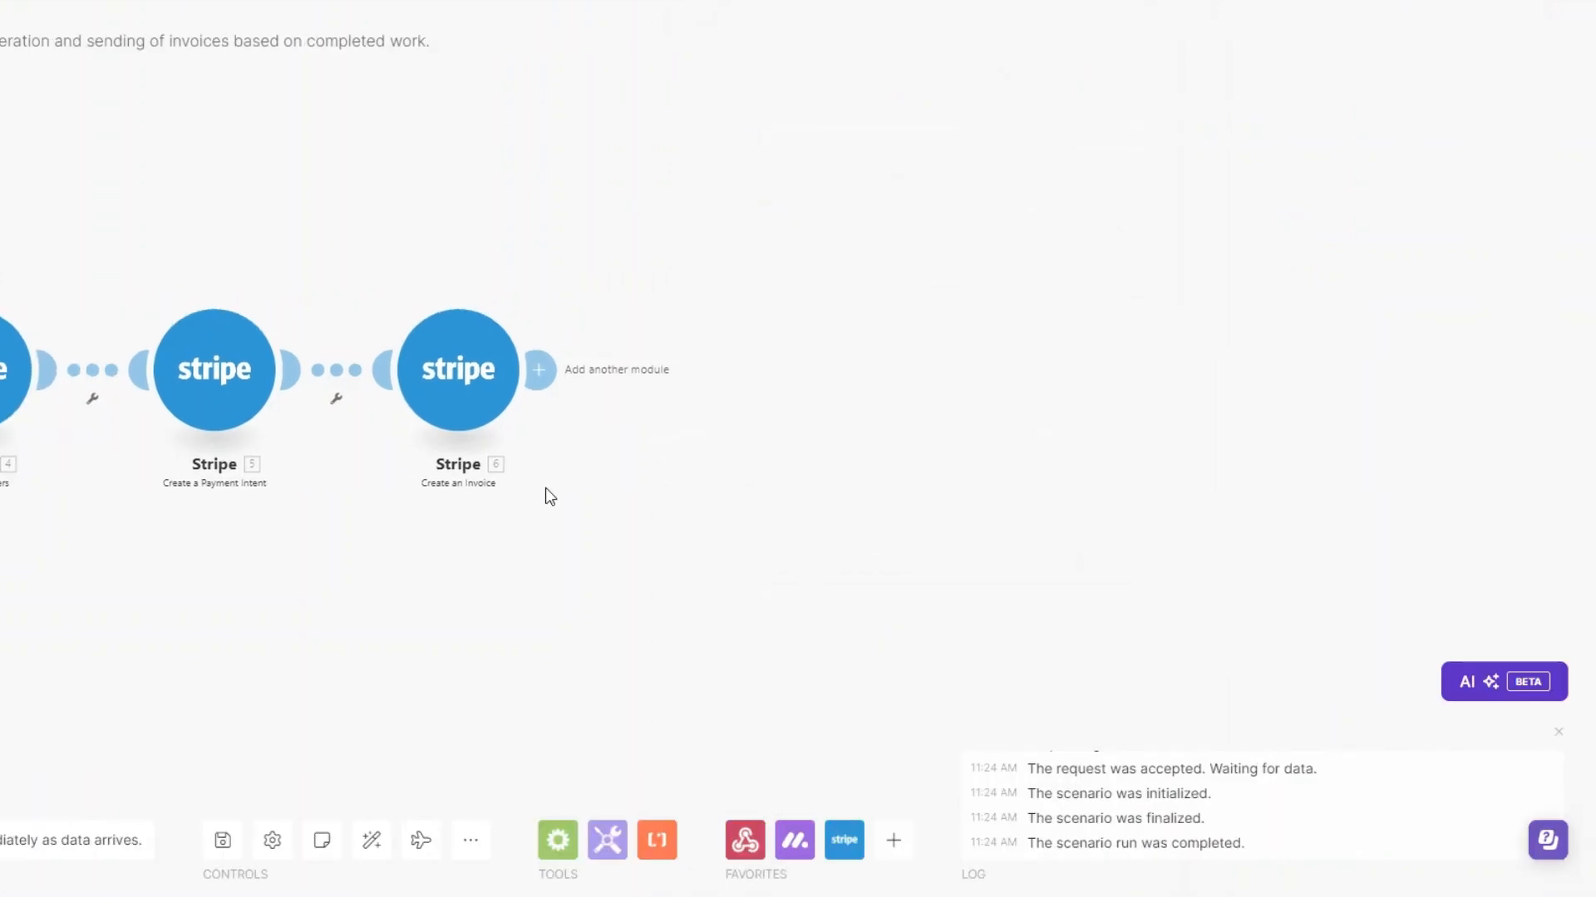
click(907, 364)
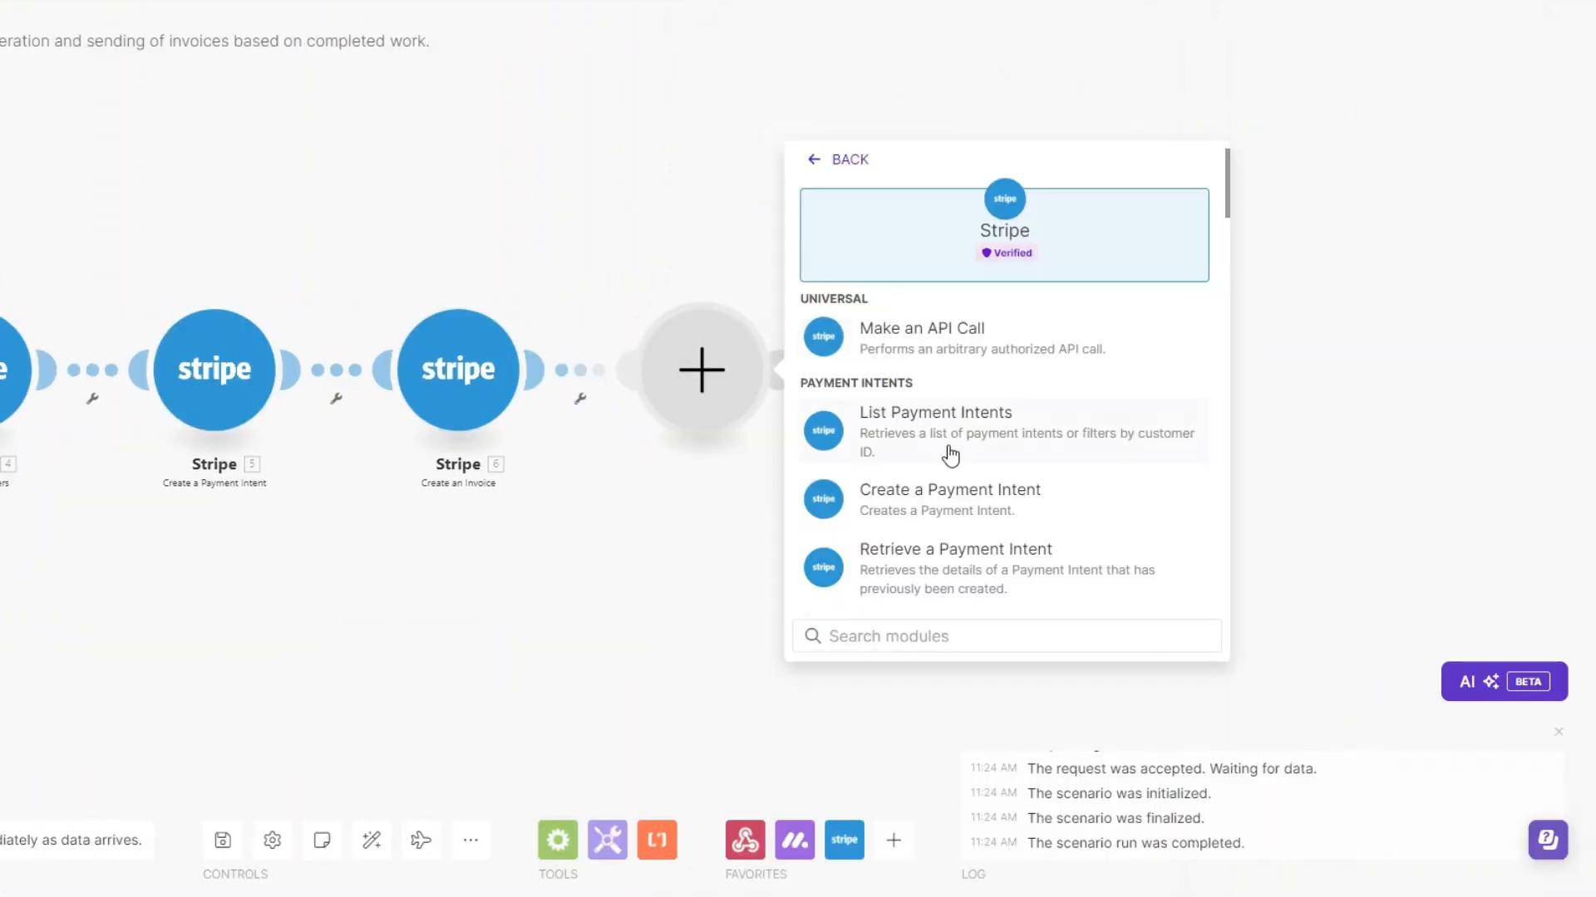
scroll(951, 453, down, 15)
scroll(951, 457, down, 8)
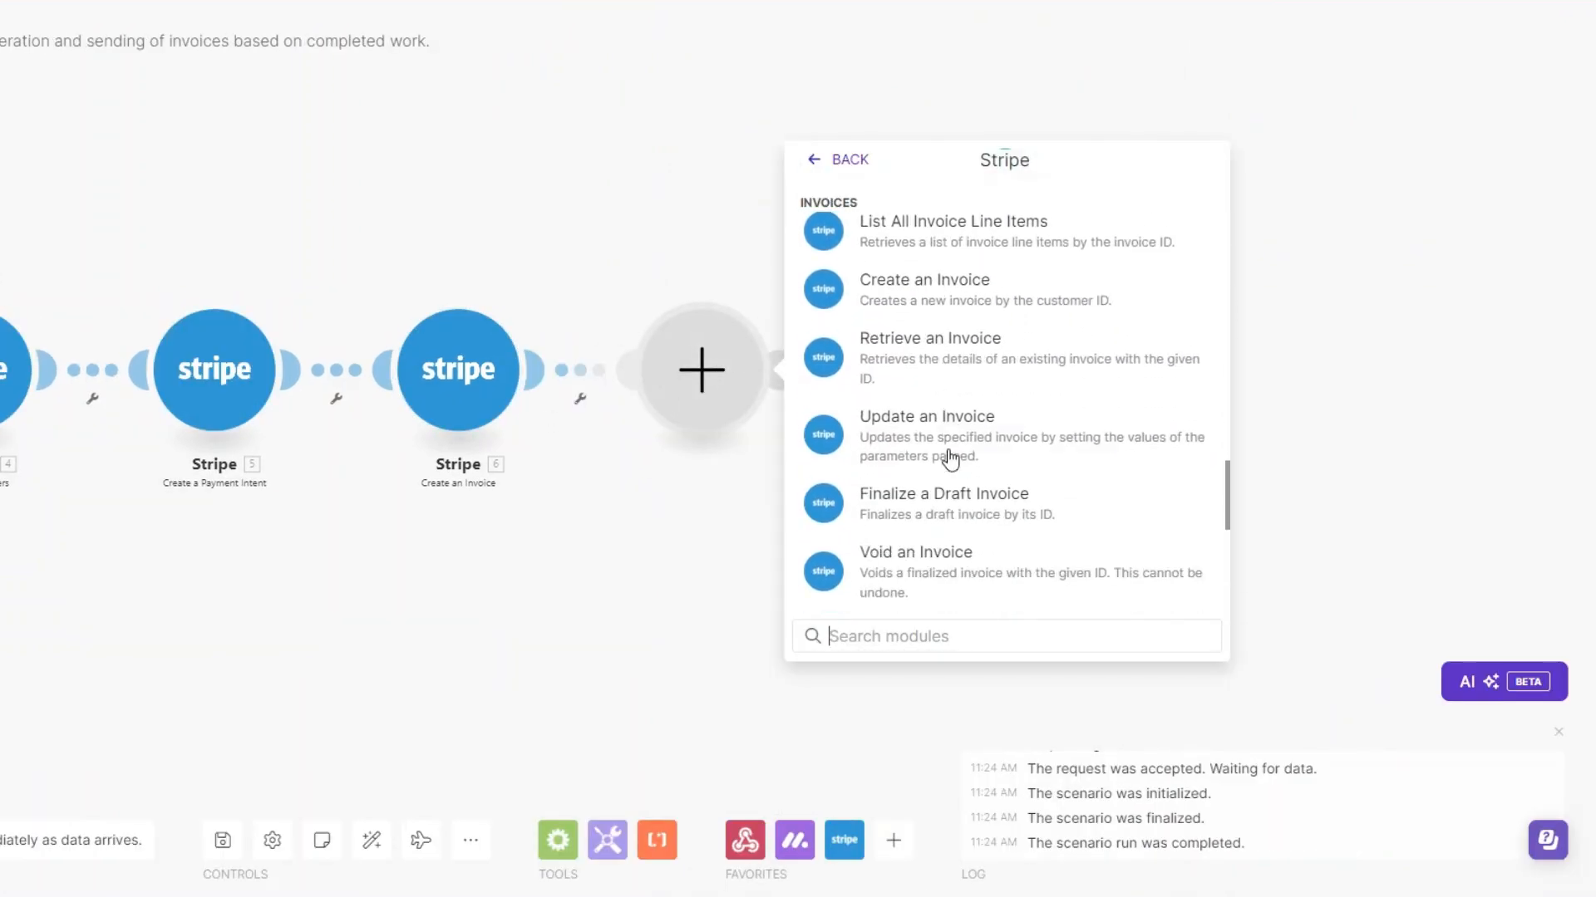
scroll(949, 456, up, 2)
scroll(948, 440, down, 4)
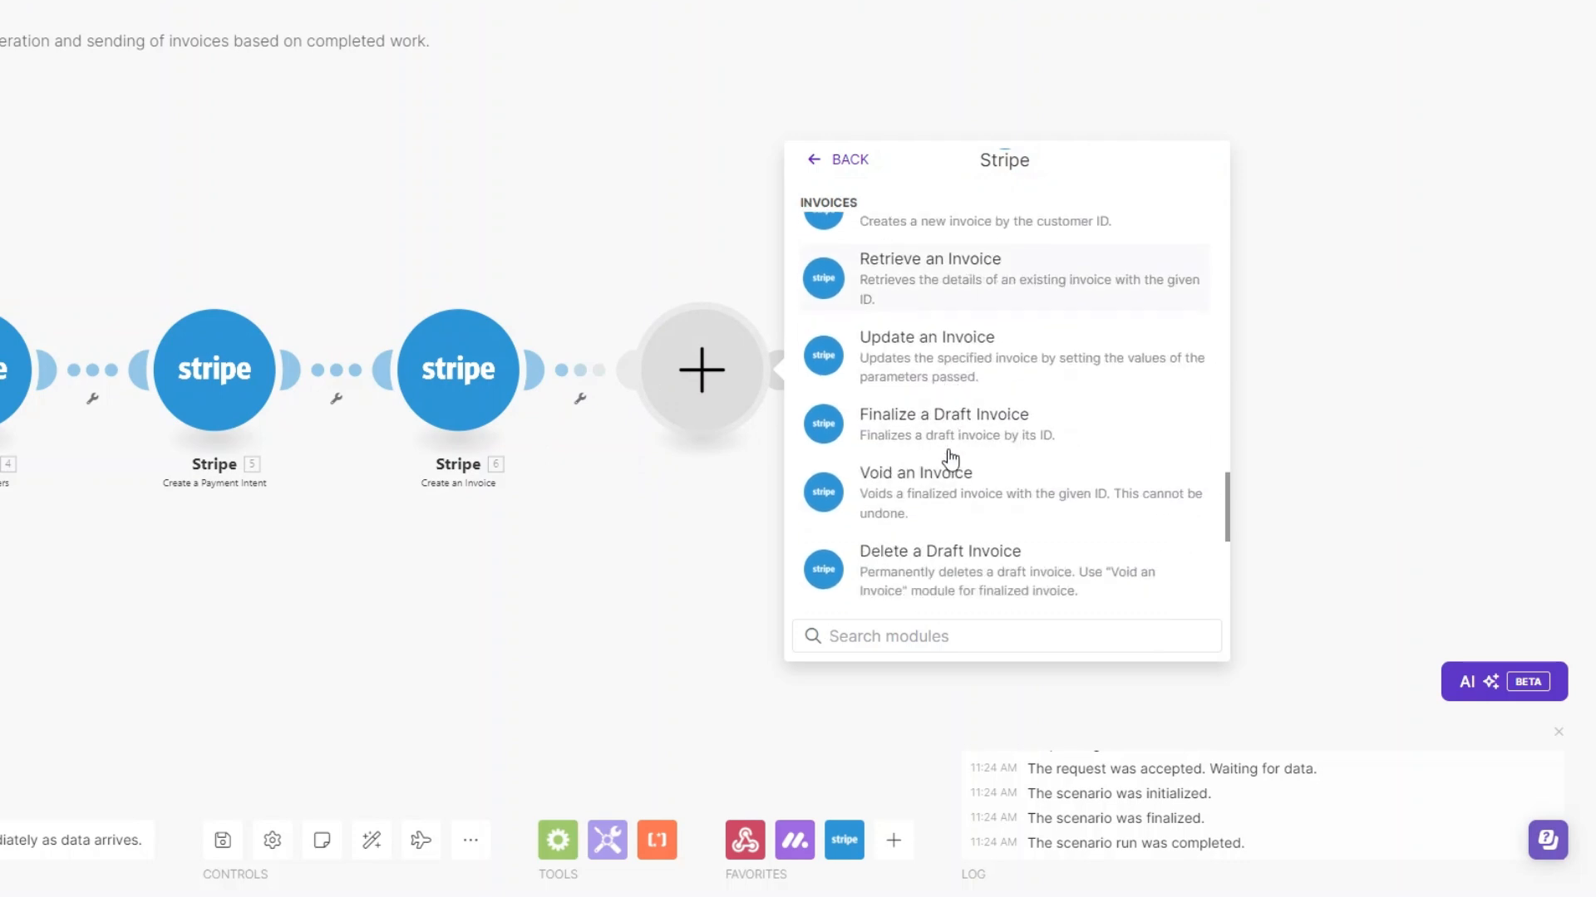
click(941, 399)
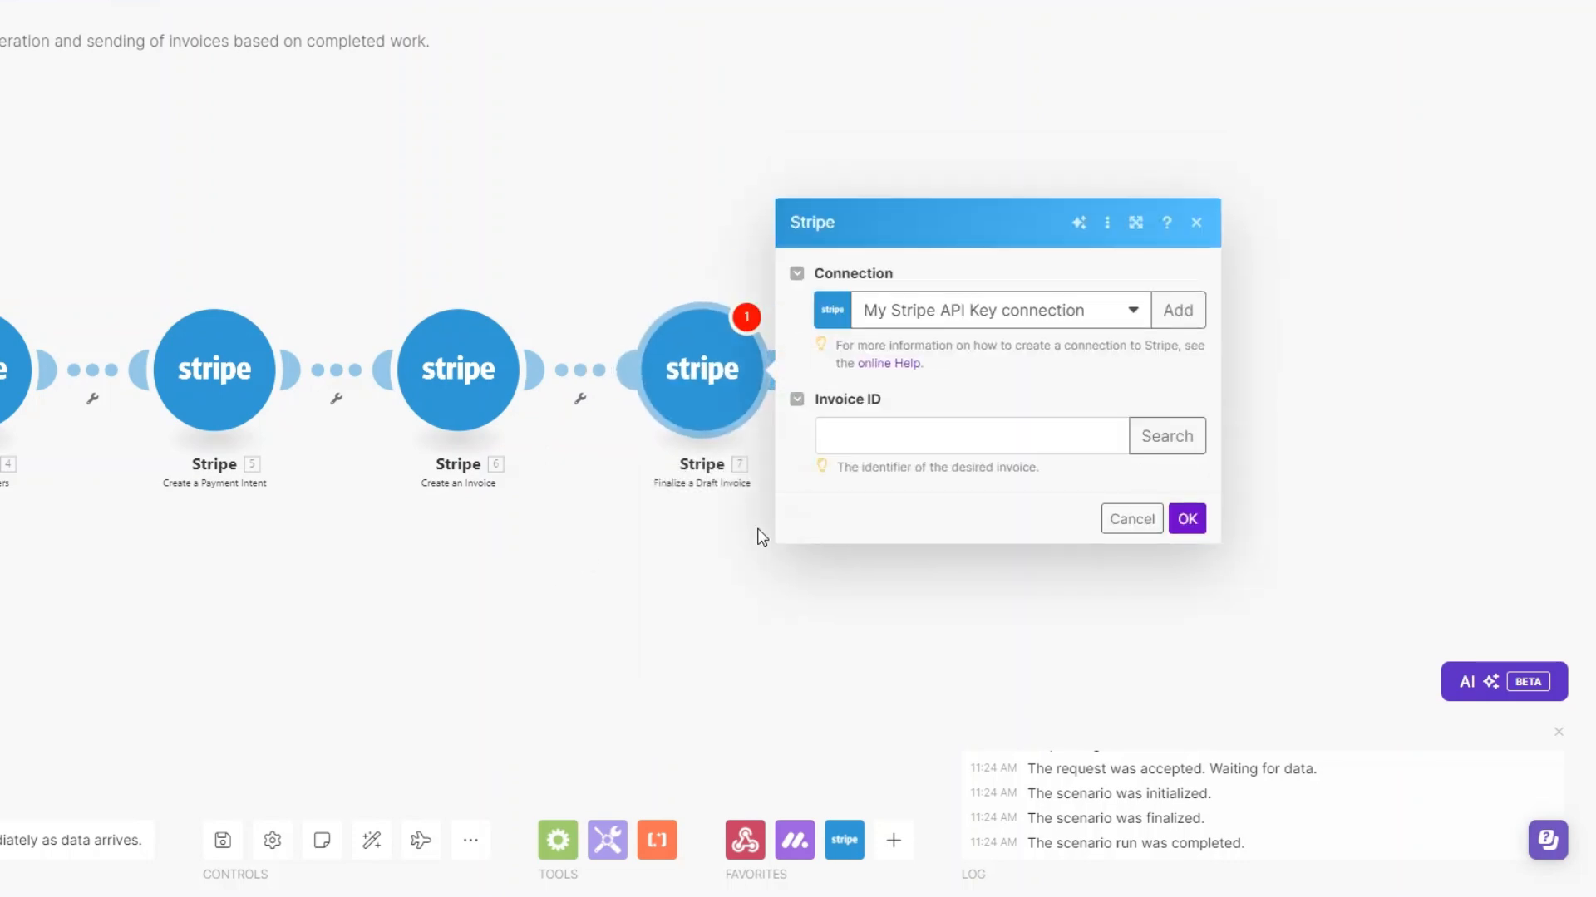
Map the Invoice ID field to the Invoice ID from the Create an Invoice module and save the module
click(843, 424)
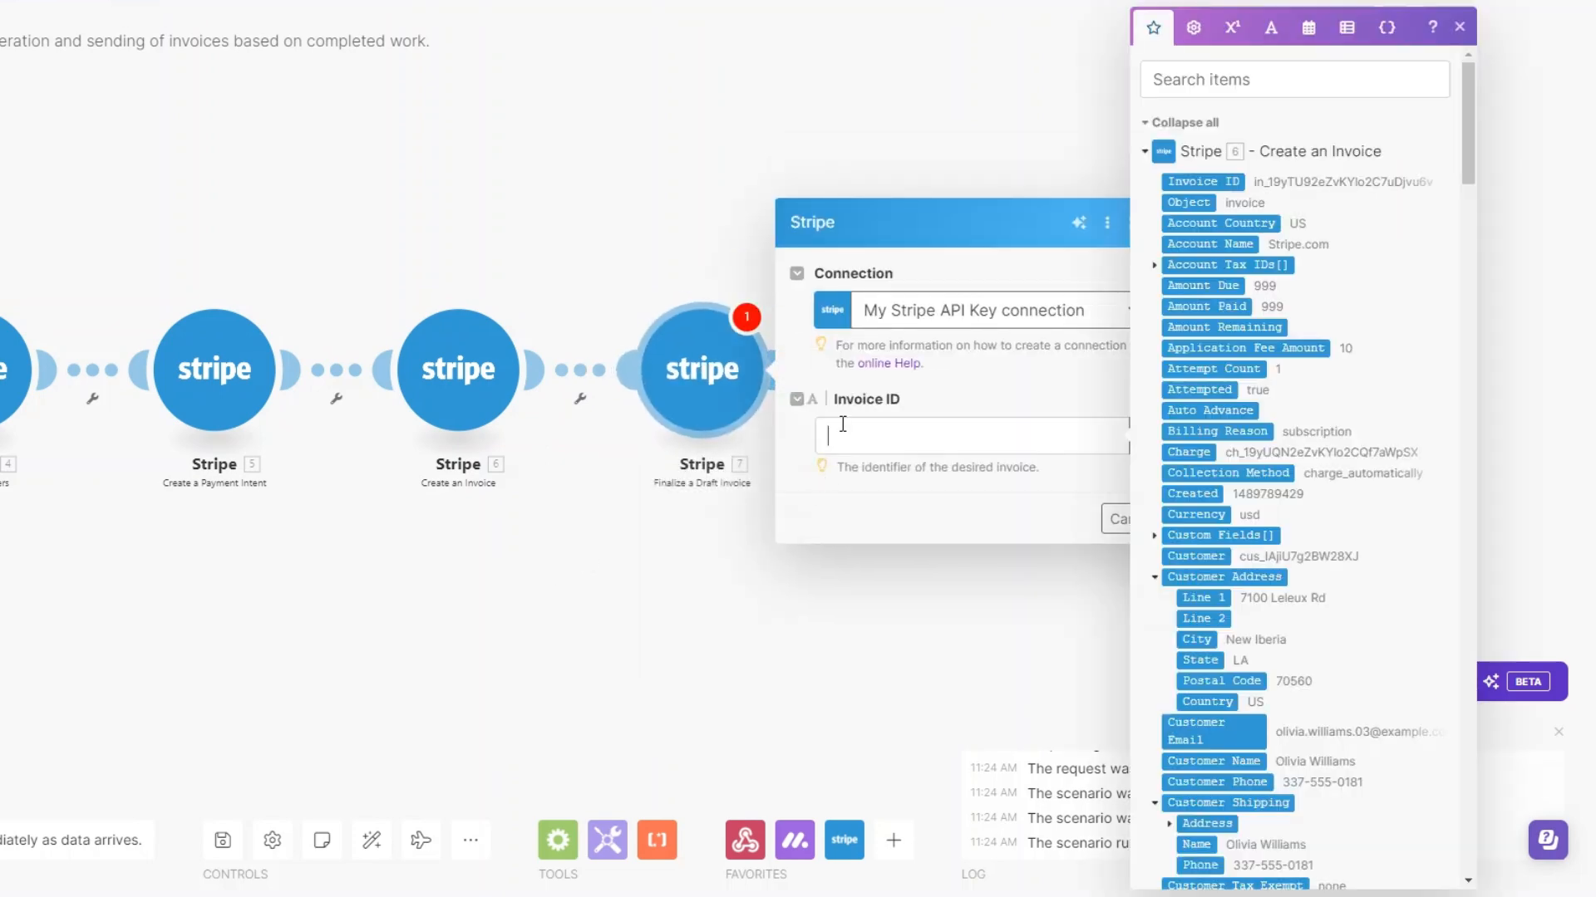
click(1221, 182)
click(1029, 511)
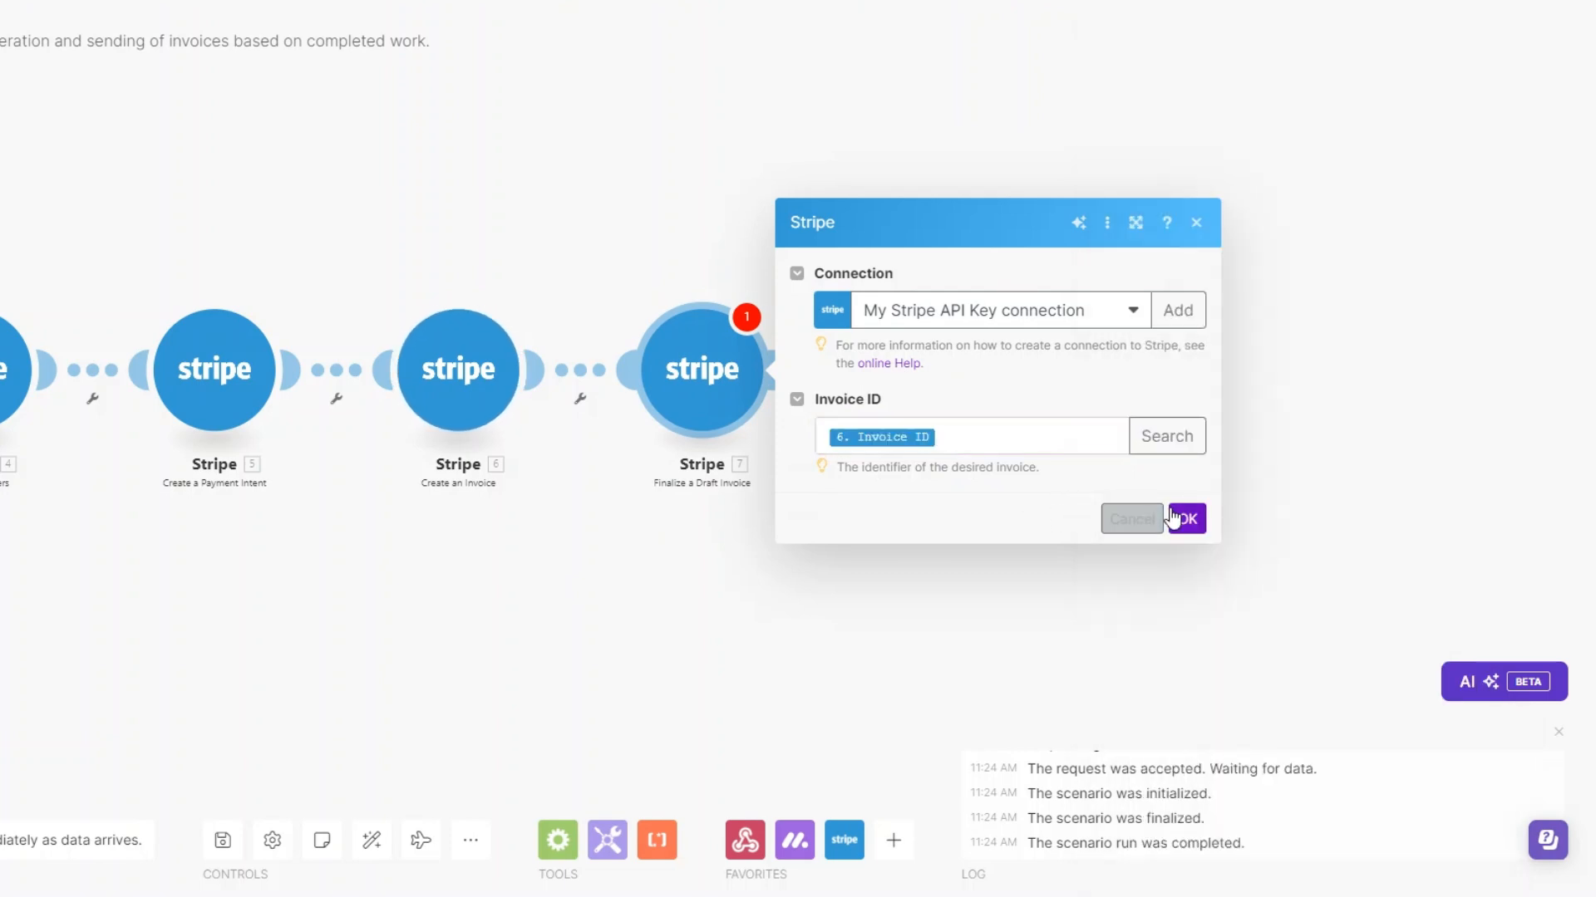
click(1185, 520)
Run the scenario once, waiting for new webhook data
drag(366, 575, 590, 583)
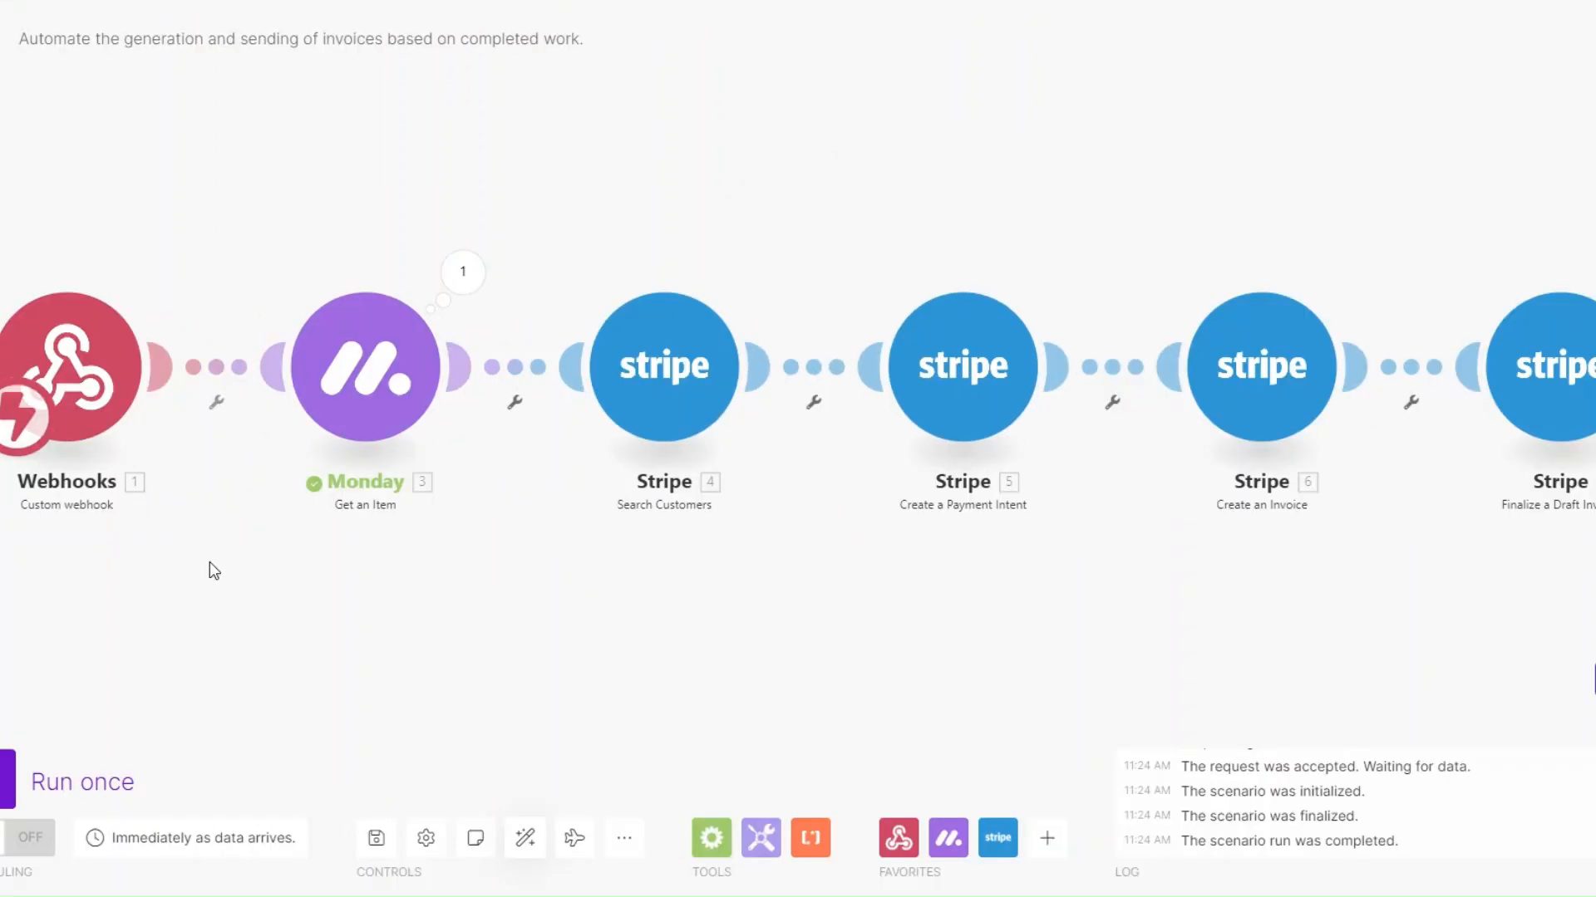
drag(277, 562, 246, 557)
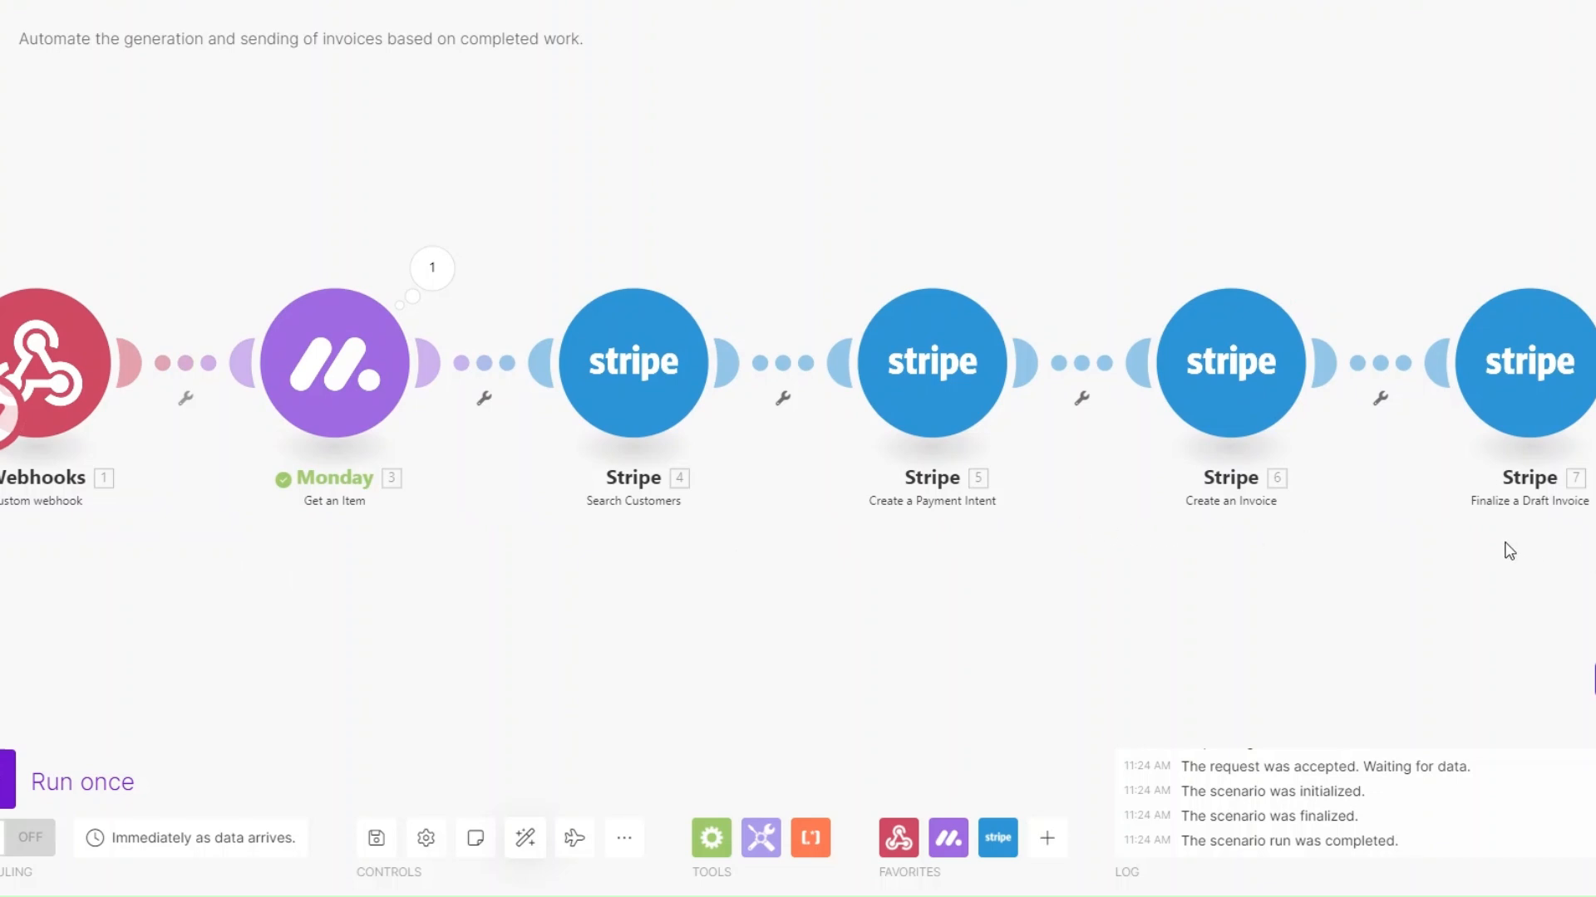
drag(356, 550, 365, 535)
click(9, 779)
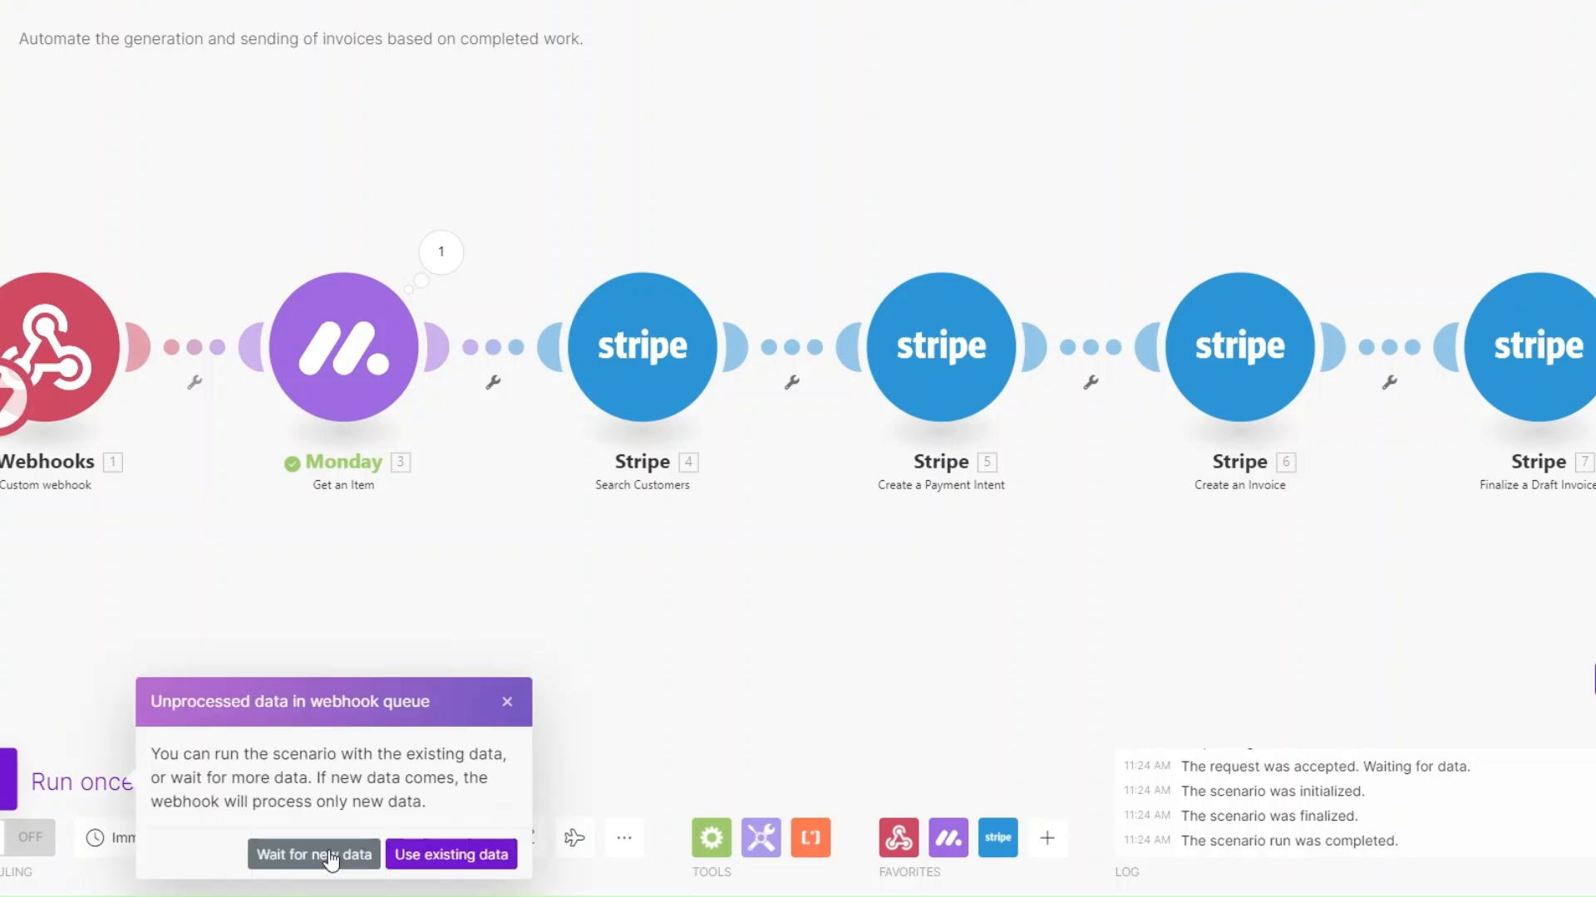
click(331, 856)
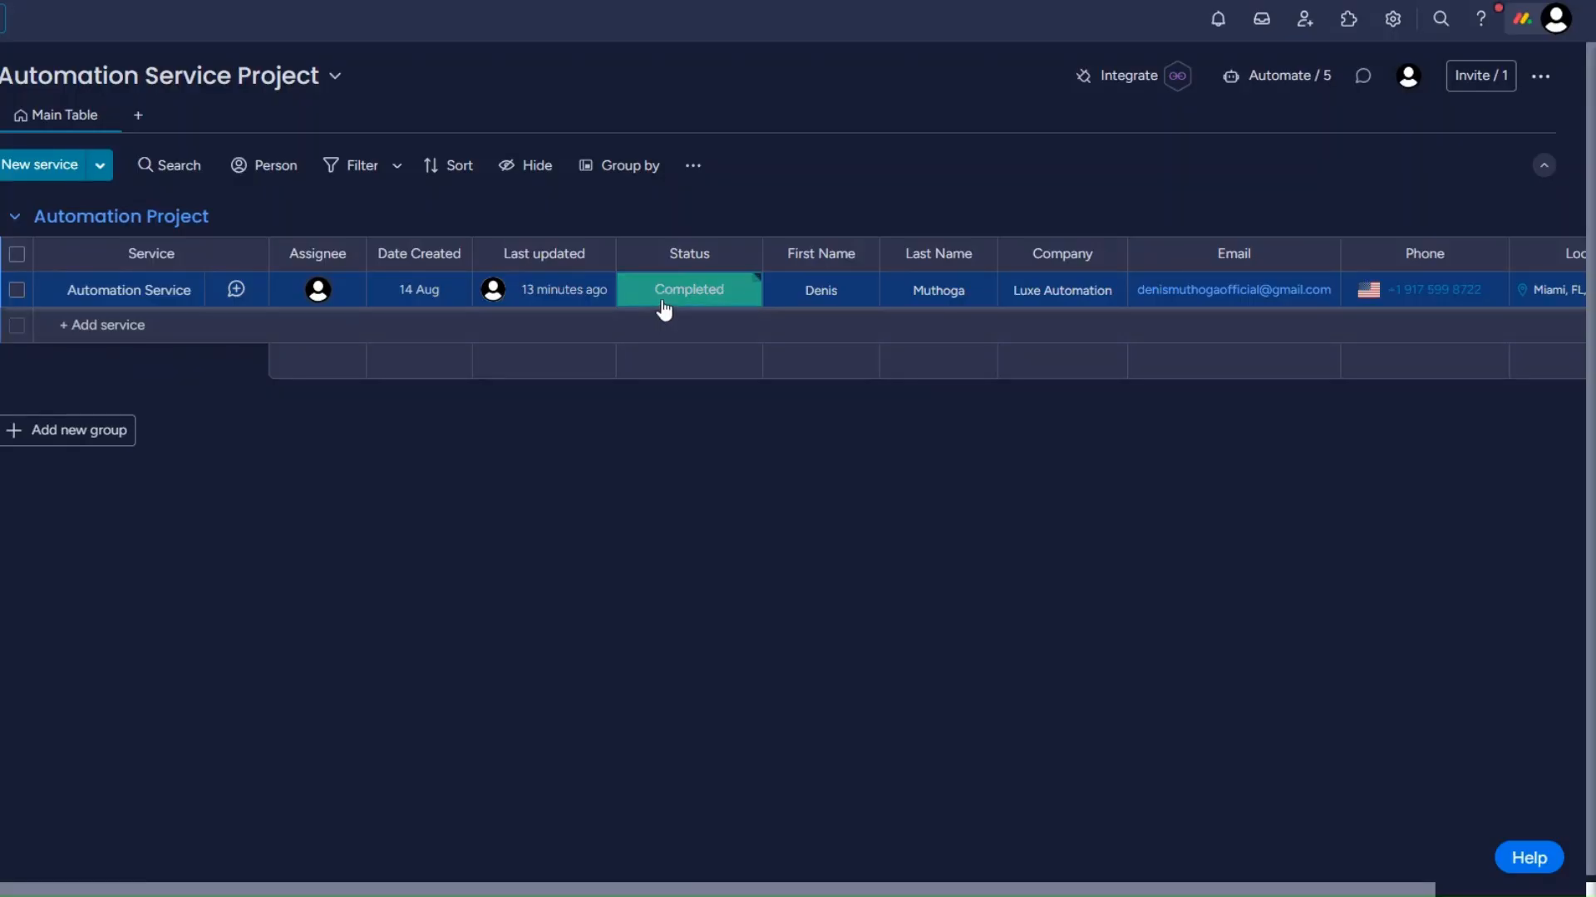
Switch to monday.com and set the Automation Service item's status to Intake, then to Completed, to trigger the webhook
click(679, 306)
click(689, 356)
click(687, 301)
click(708, 469)
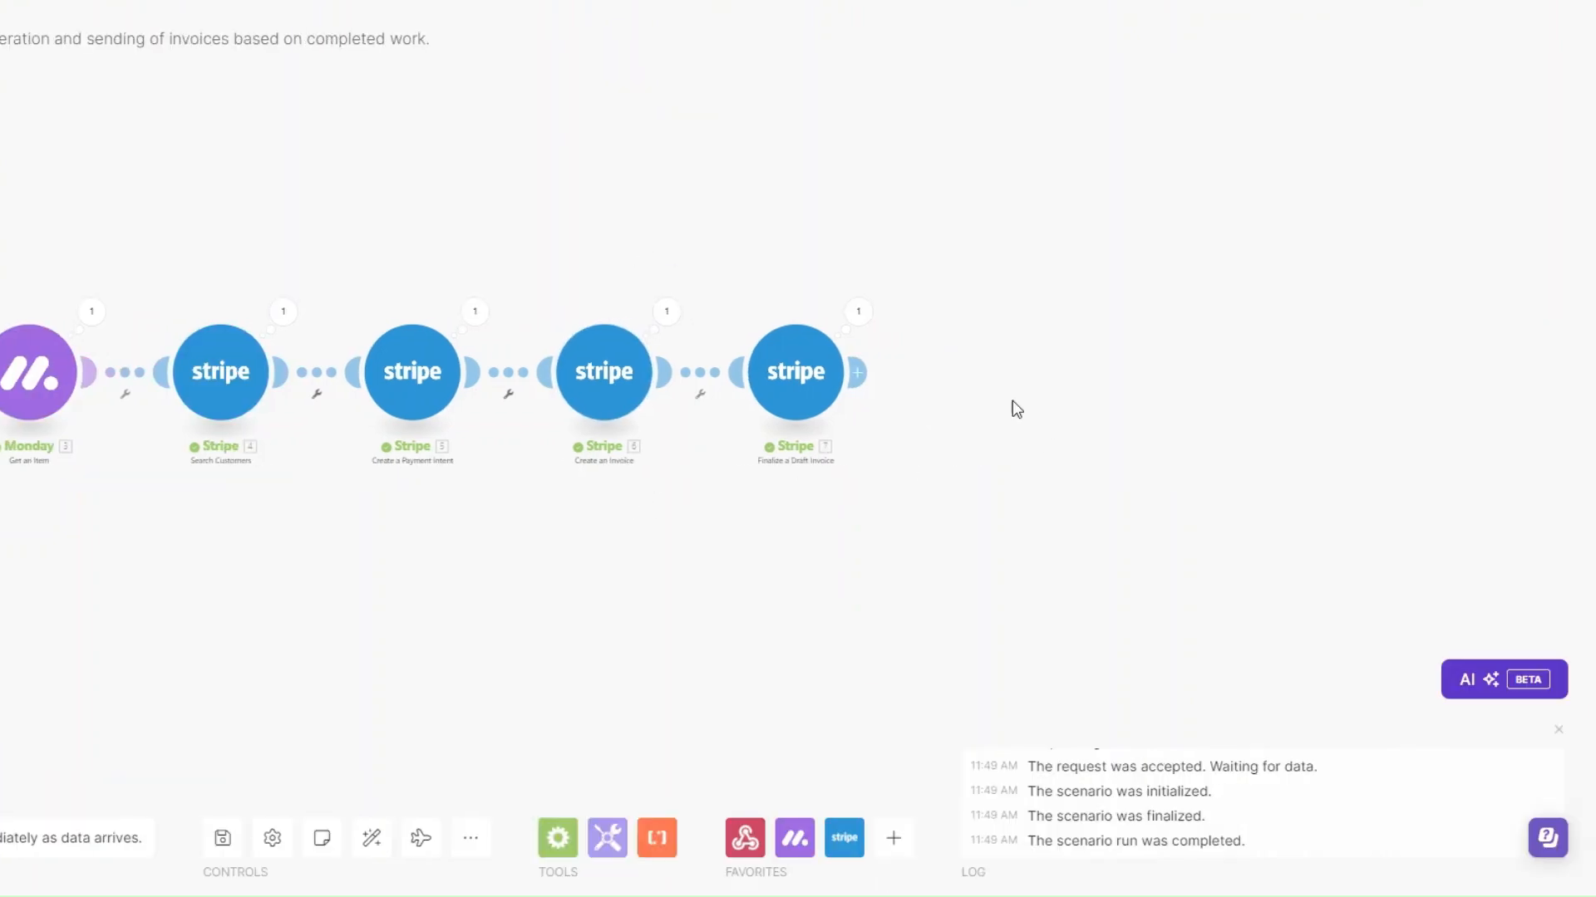
Add an HTTP Get a file module after Finalize a Draft Invoice in the Make scenario
click(857, 372)
scroll(1152, 536, down, 3)
click(1152, 540)
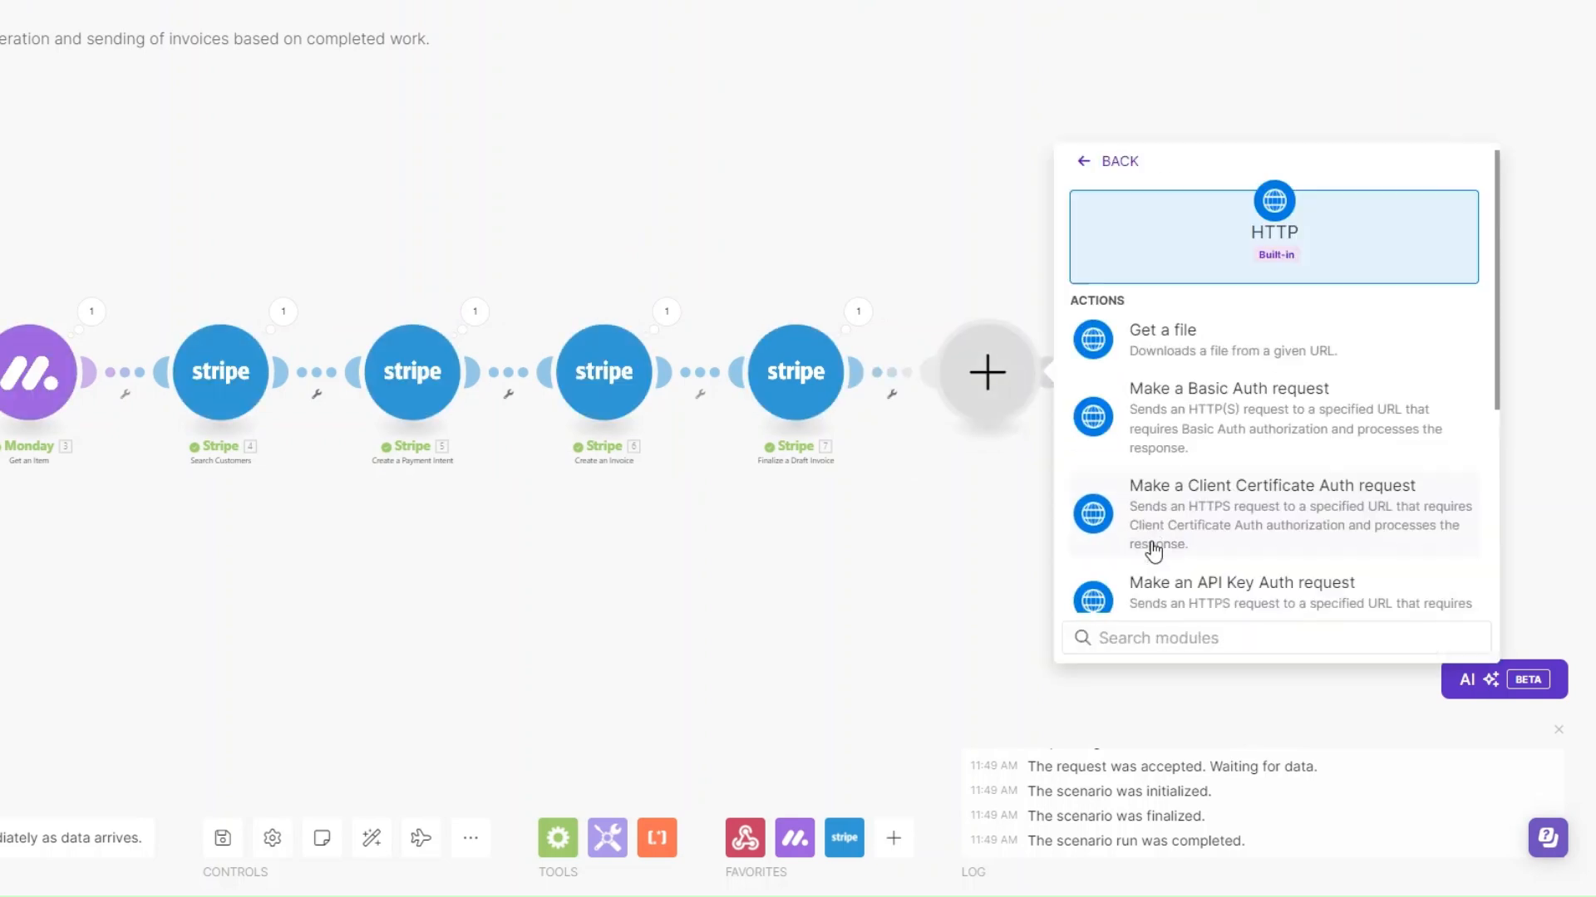
click(1180, 347)
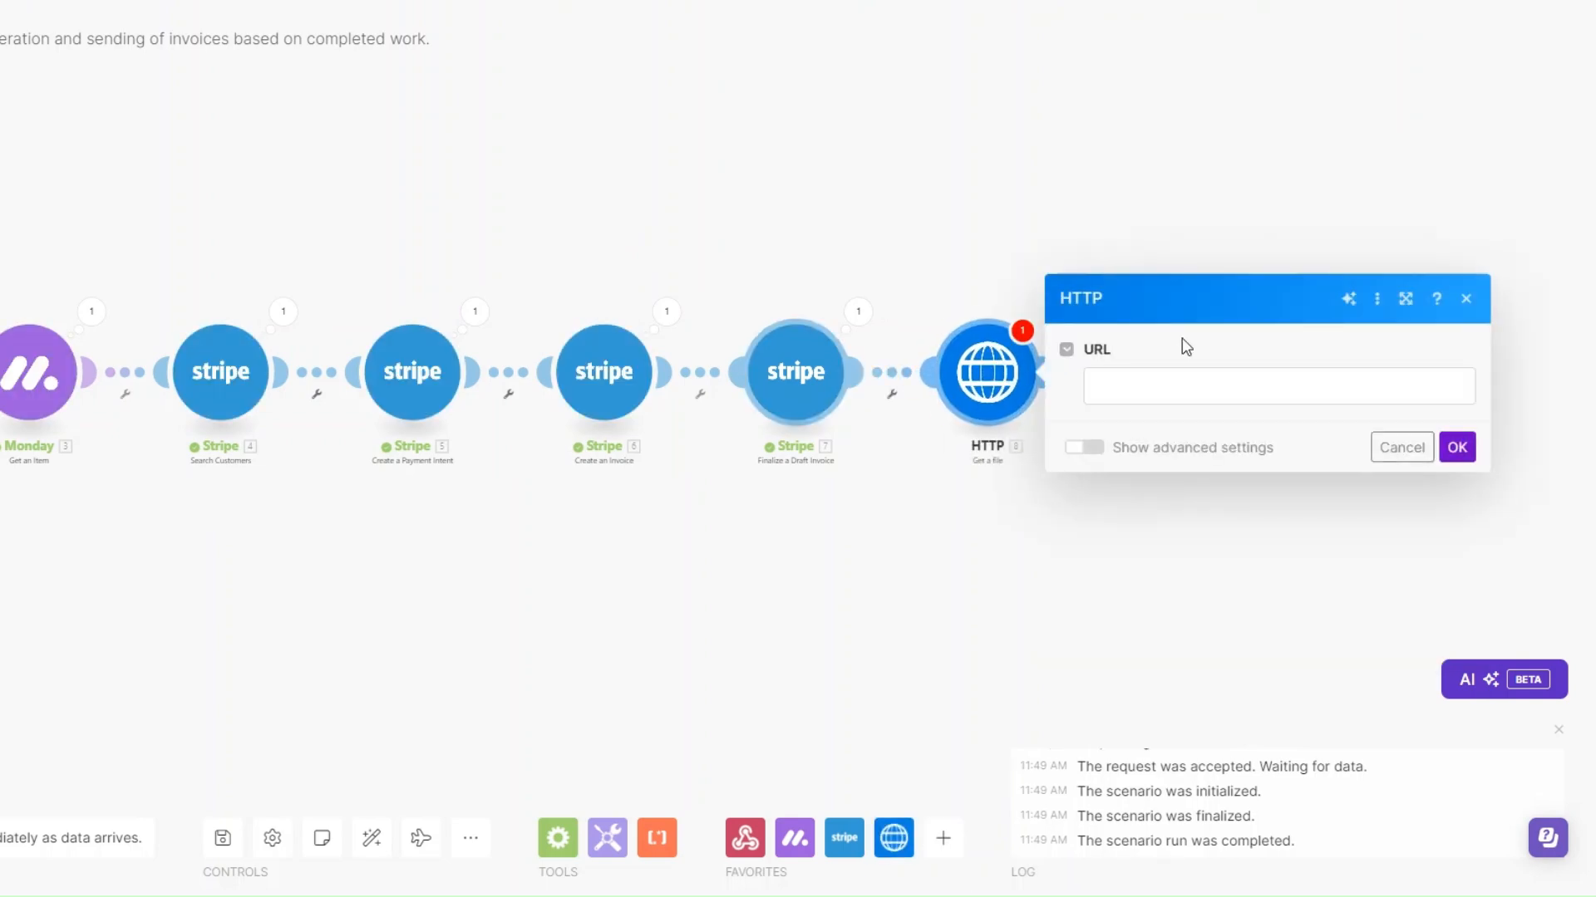
Map the HTTP module's URL to the Invoice PDF from Finalize a Draft Invoice and save the module
click(1173, 385)
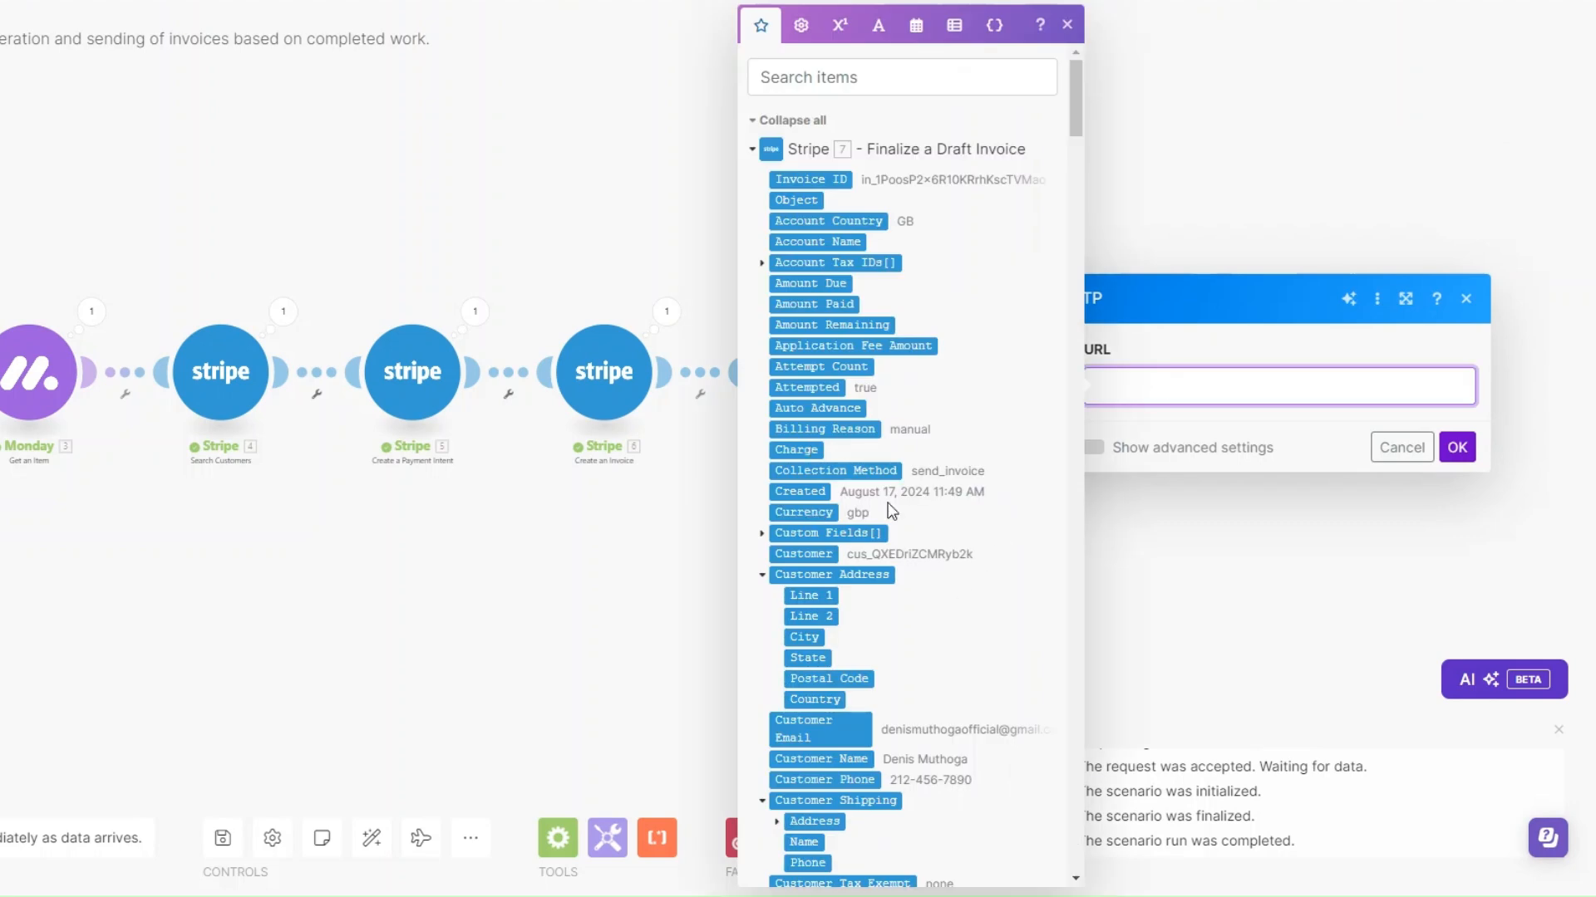
scroll(899, 530, down, 7)
scroll(899, 528, down, 2)
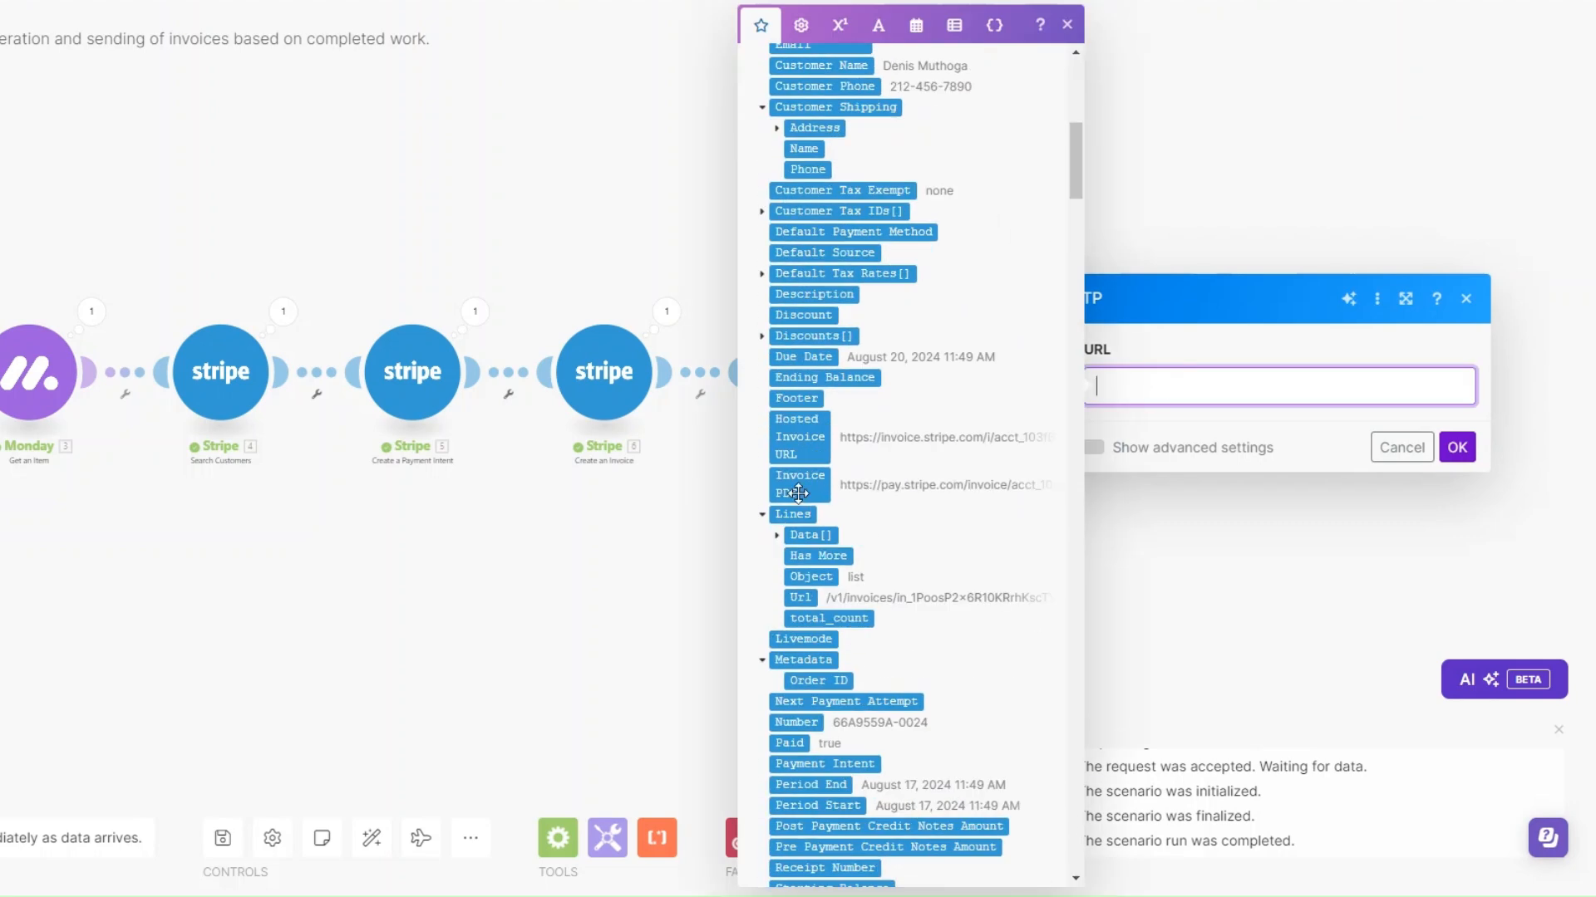
click(796, 485)
click(1456, 447)
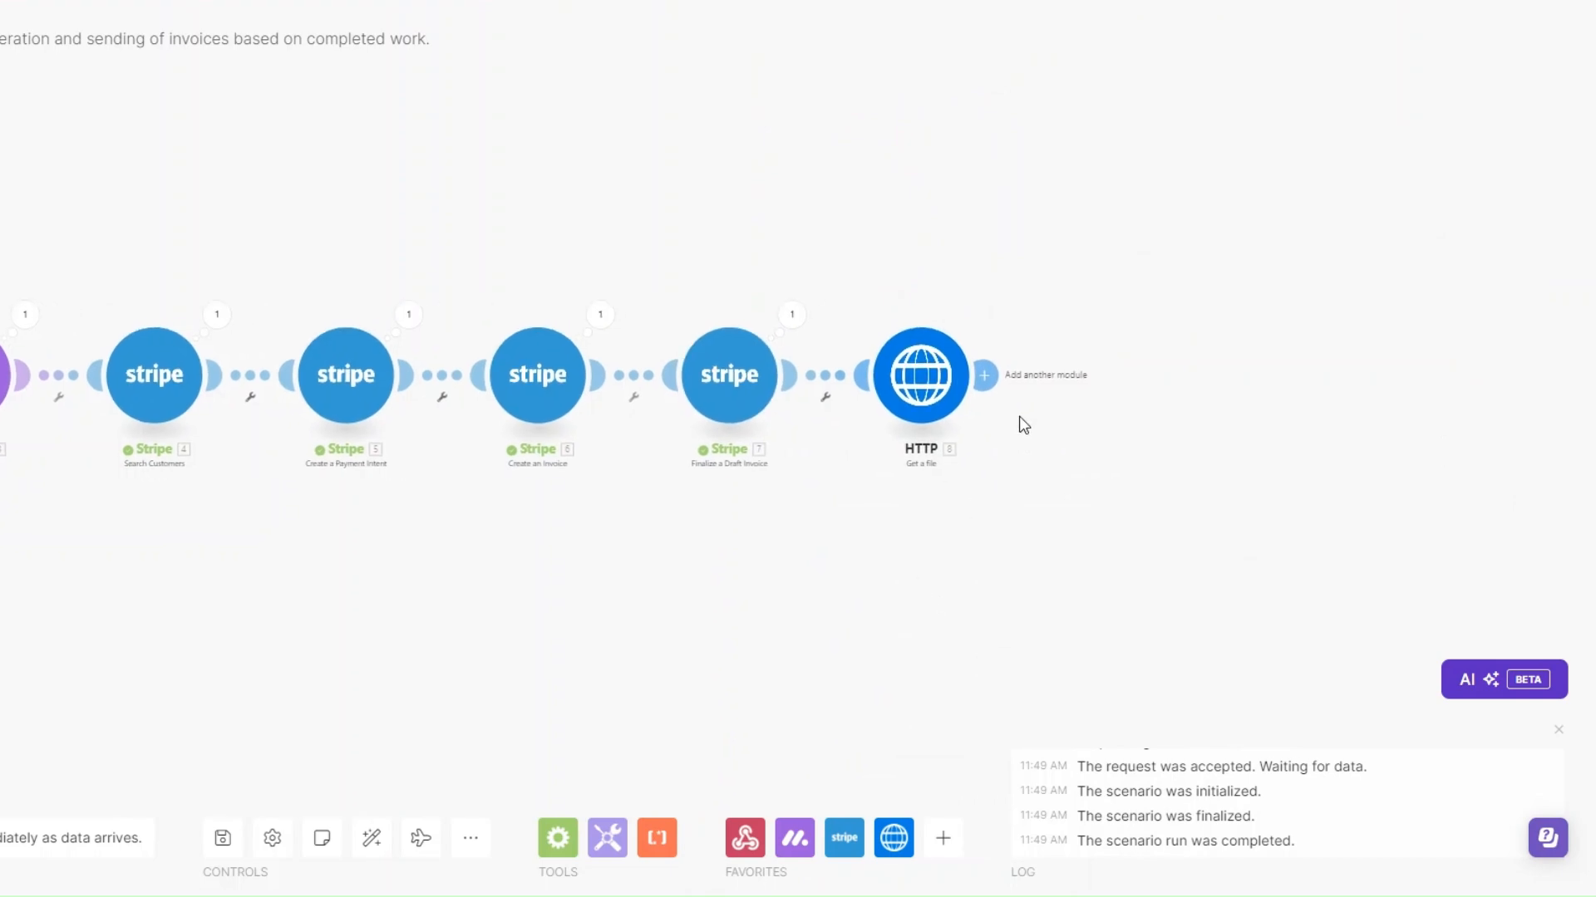
Add a Google Drive Upload a File module after the HTTP module
click(984, 374)
scroll(1241, 532, down, 6)
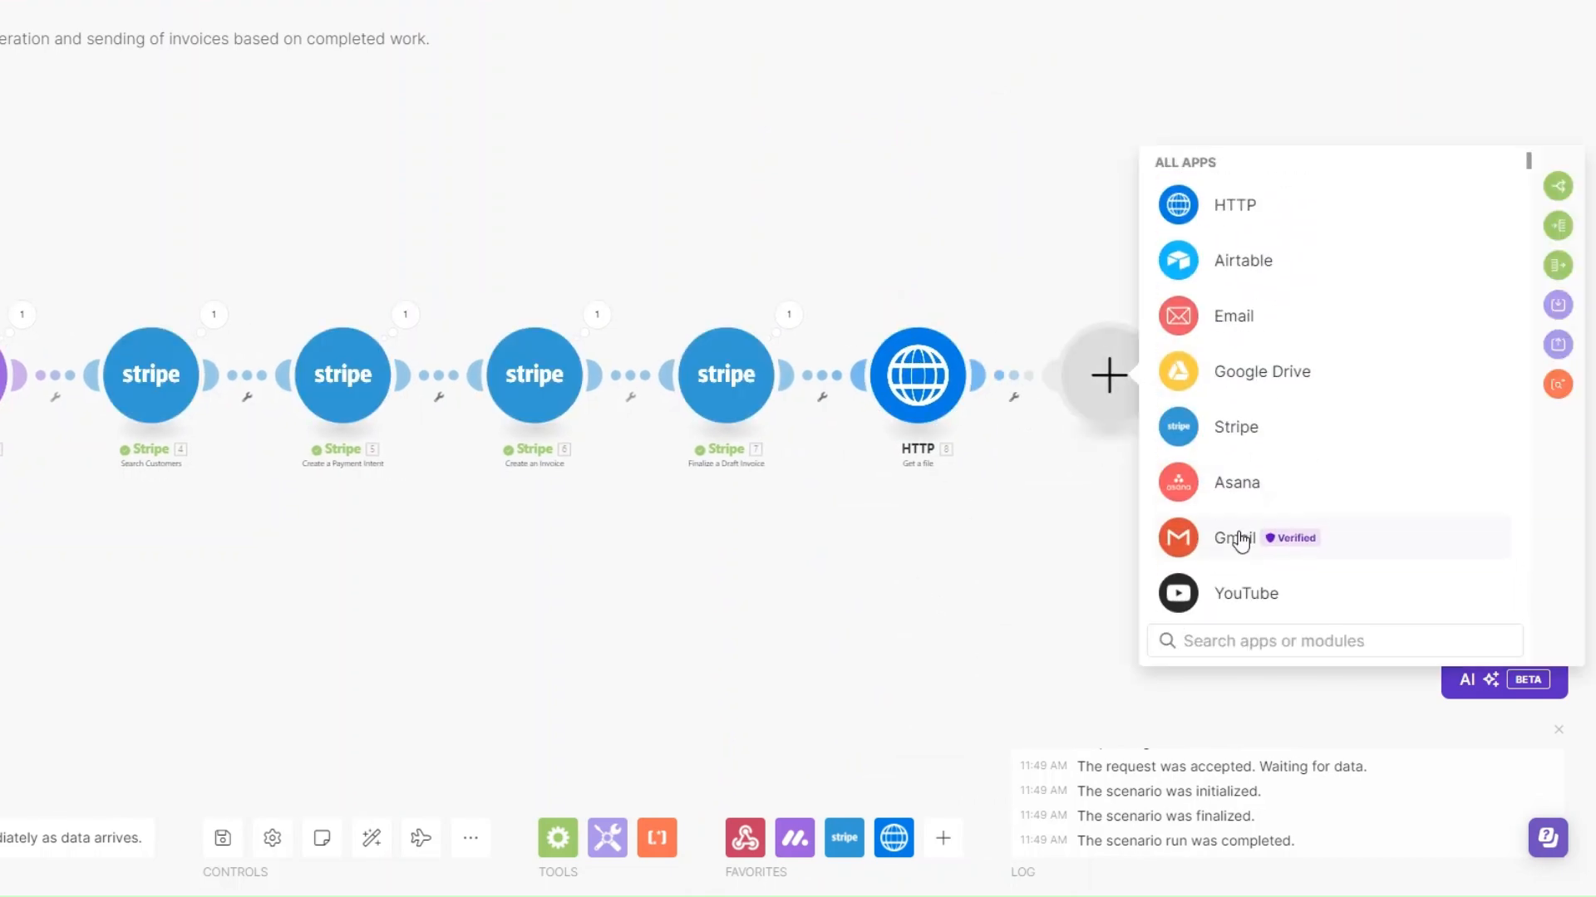
click(1243, 379)
scroll(1293, 534, down, 5)
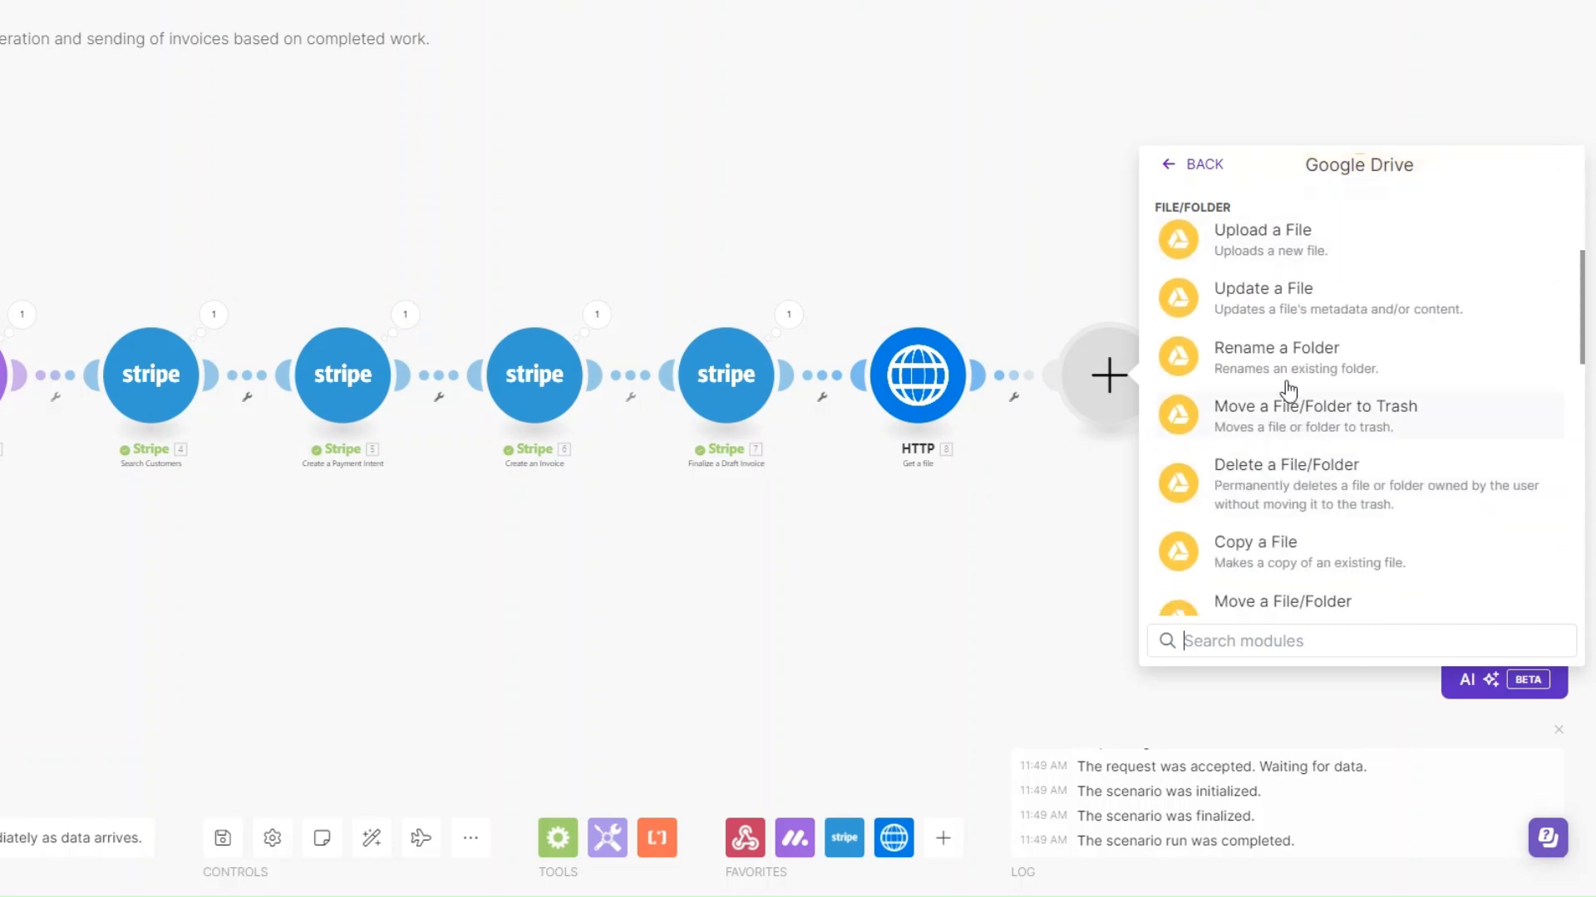
click(1262, 239)
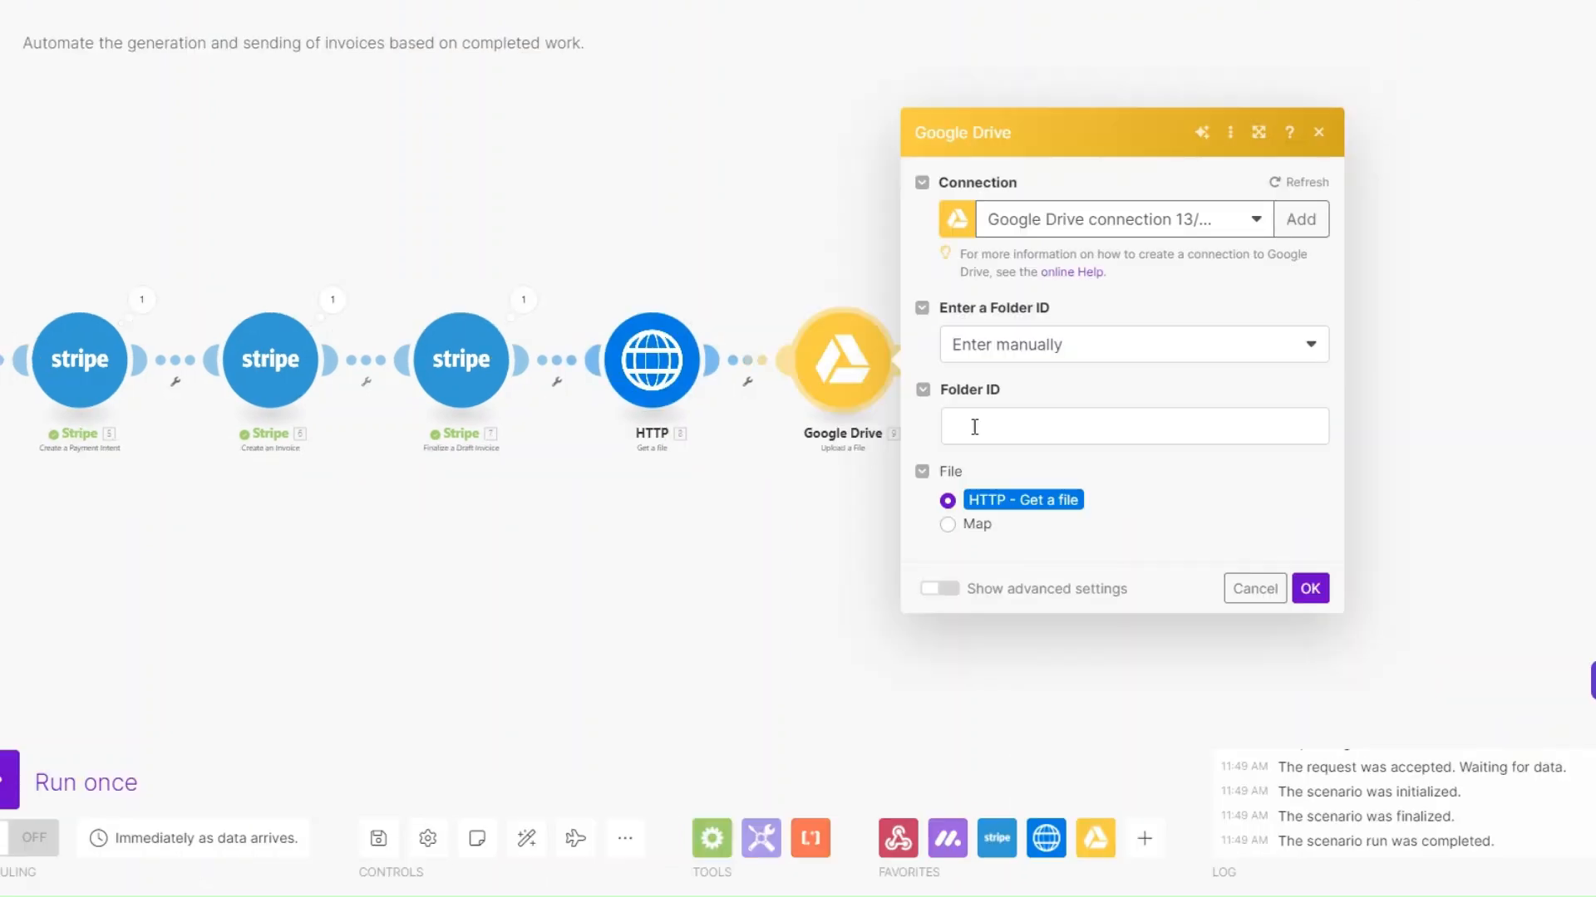
Select the upload folder from the list as Files in My Drive, keep HTTP - Get a file as source, and save the module
click(1024, 347)
click(1014, 415)
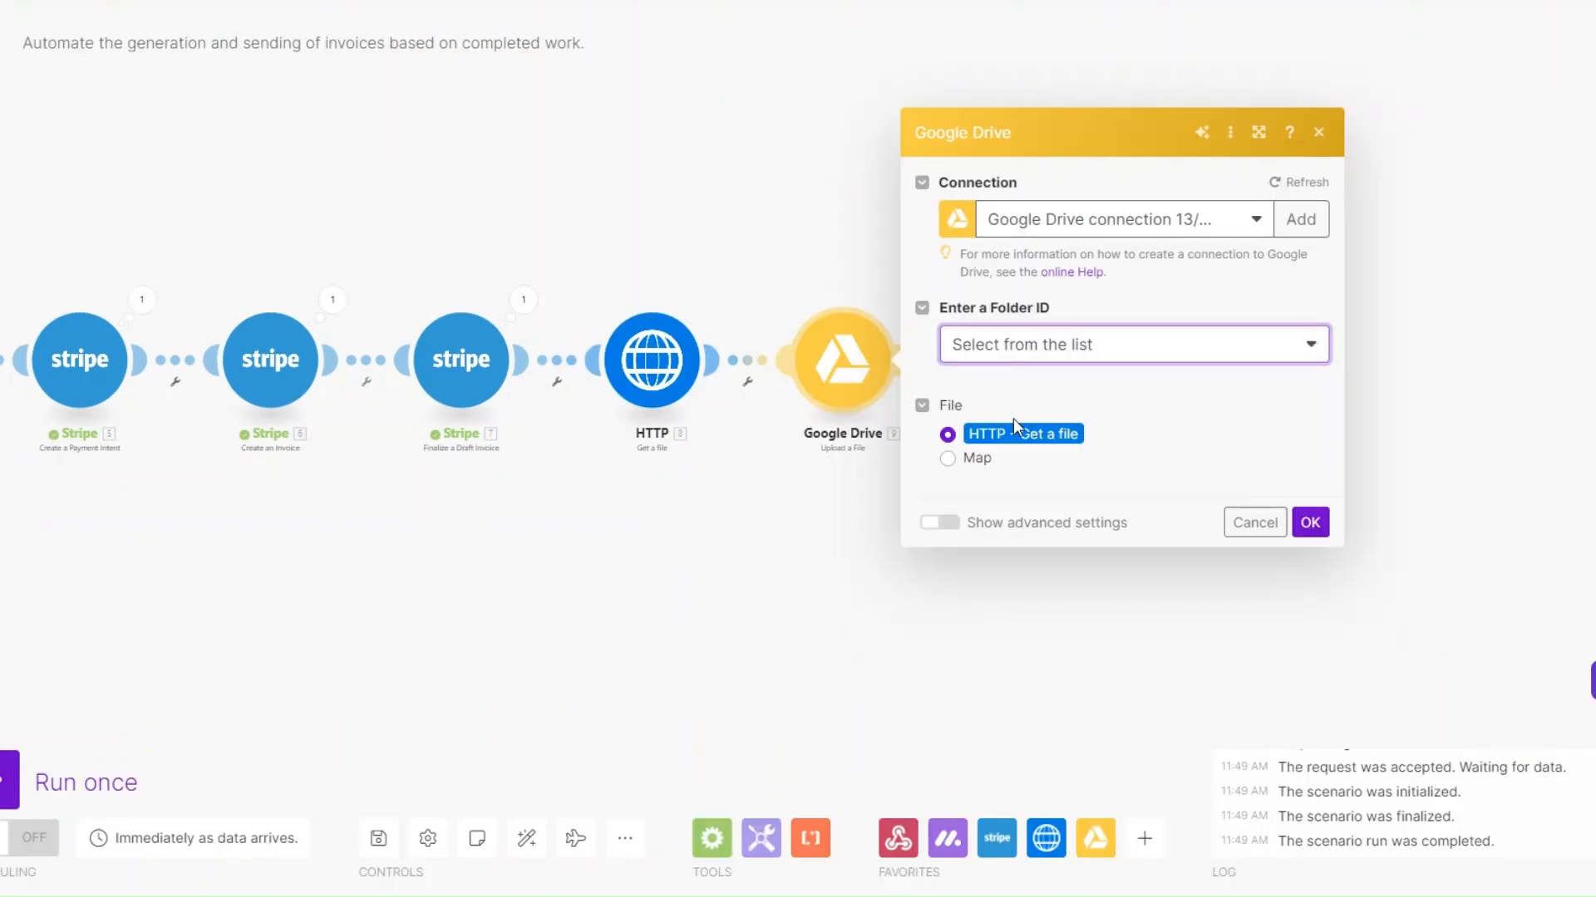
click(1007, 468)
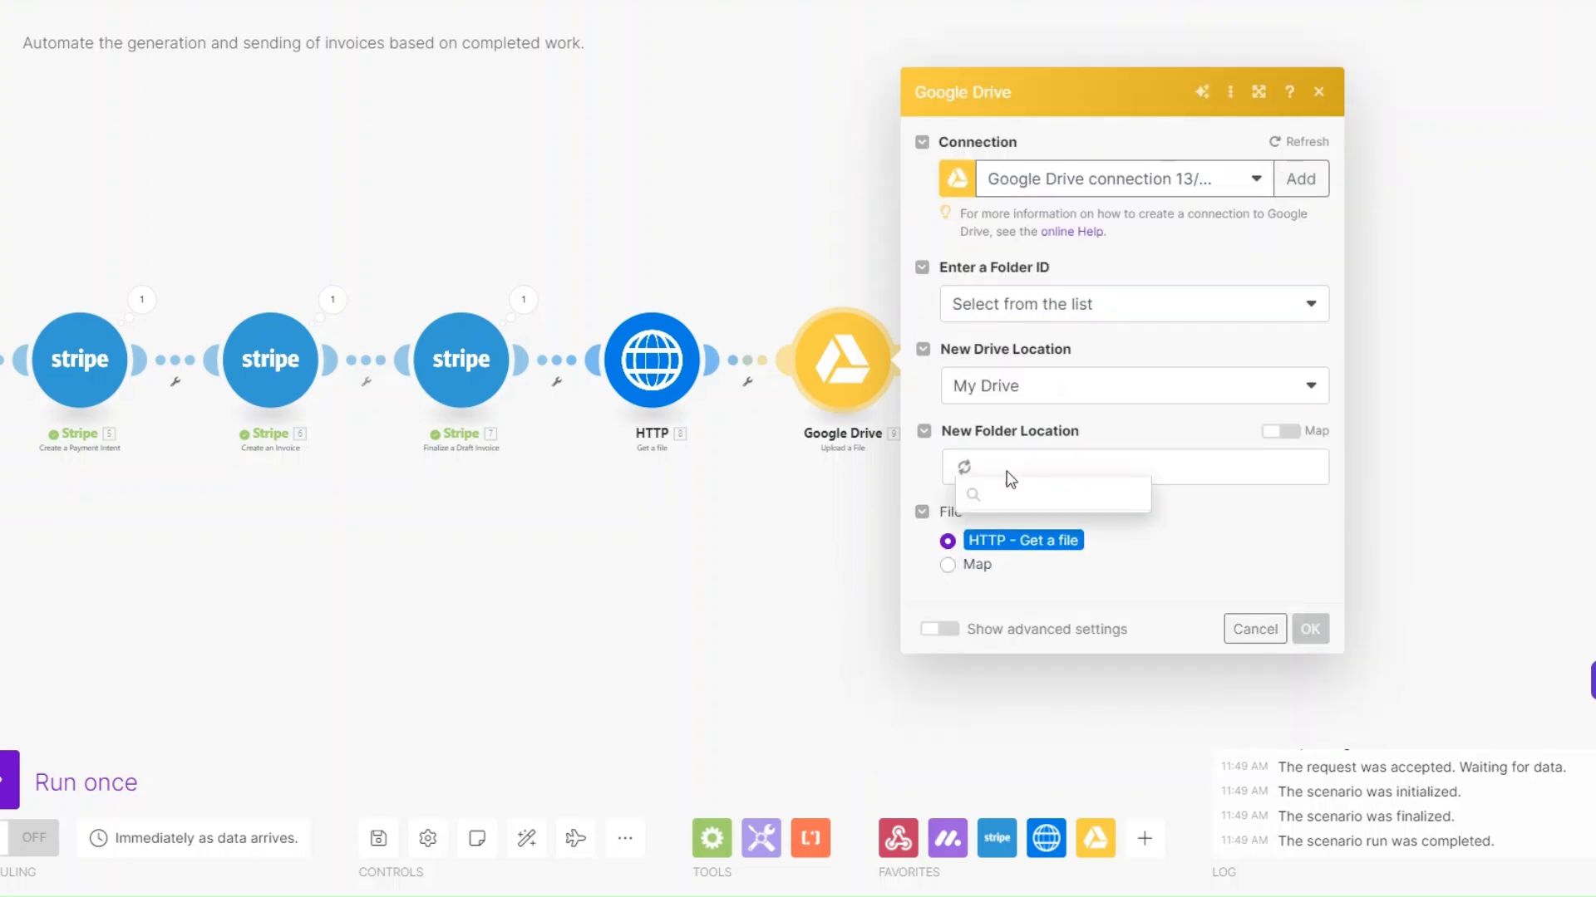
click(1030, 533)
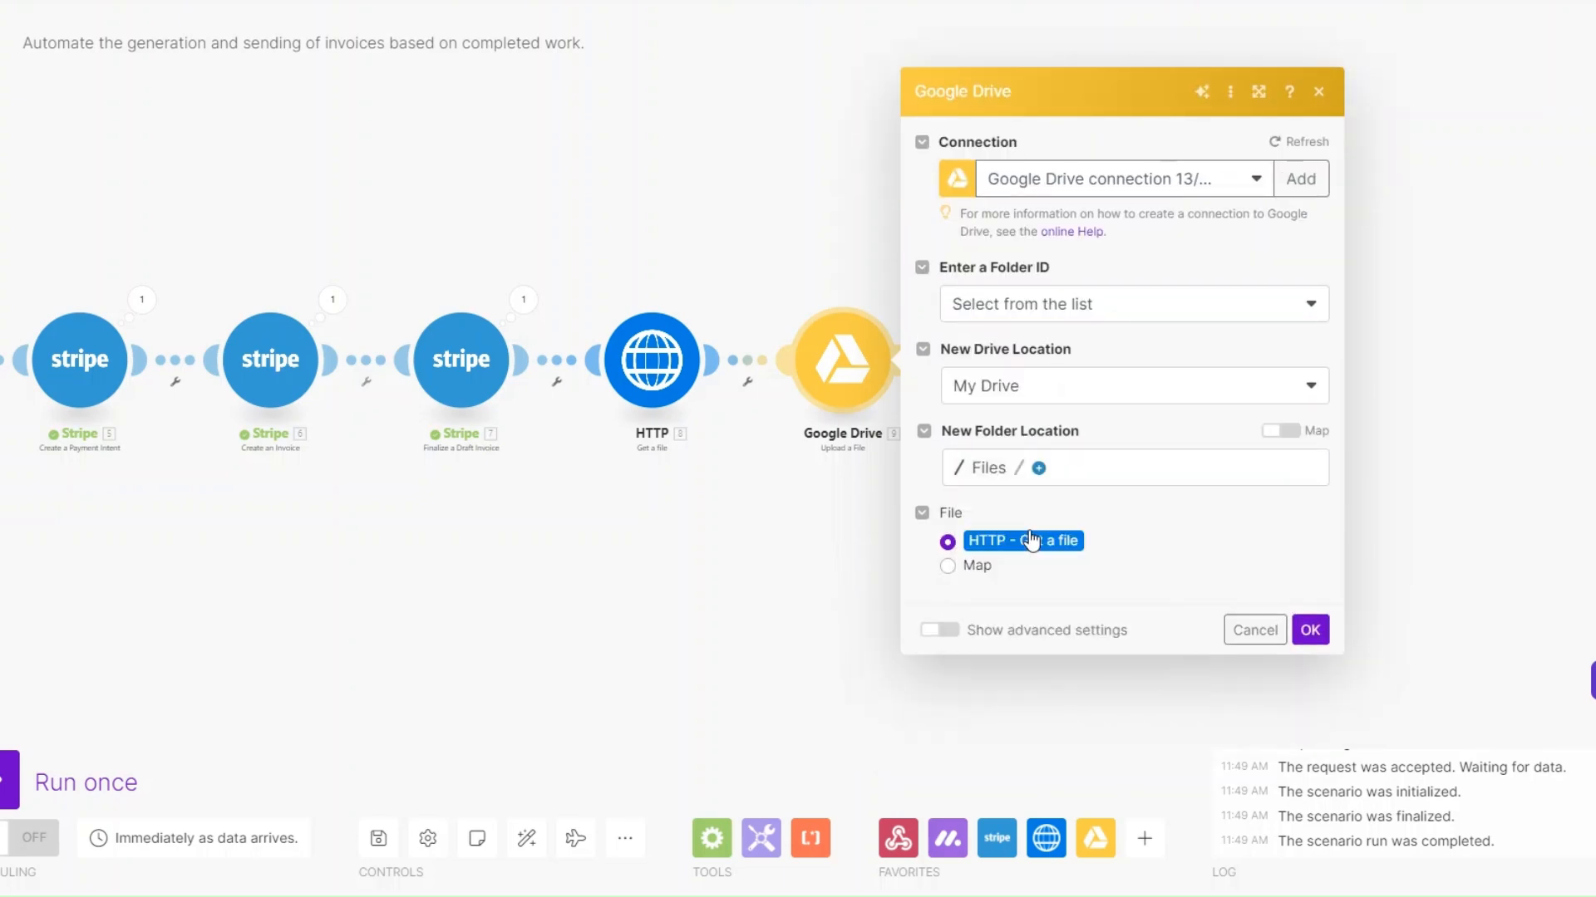
click(1310, 630)
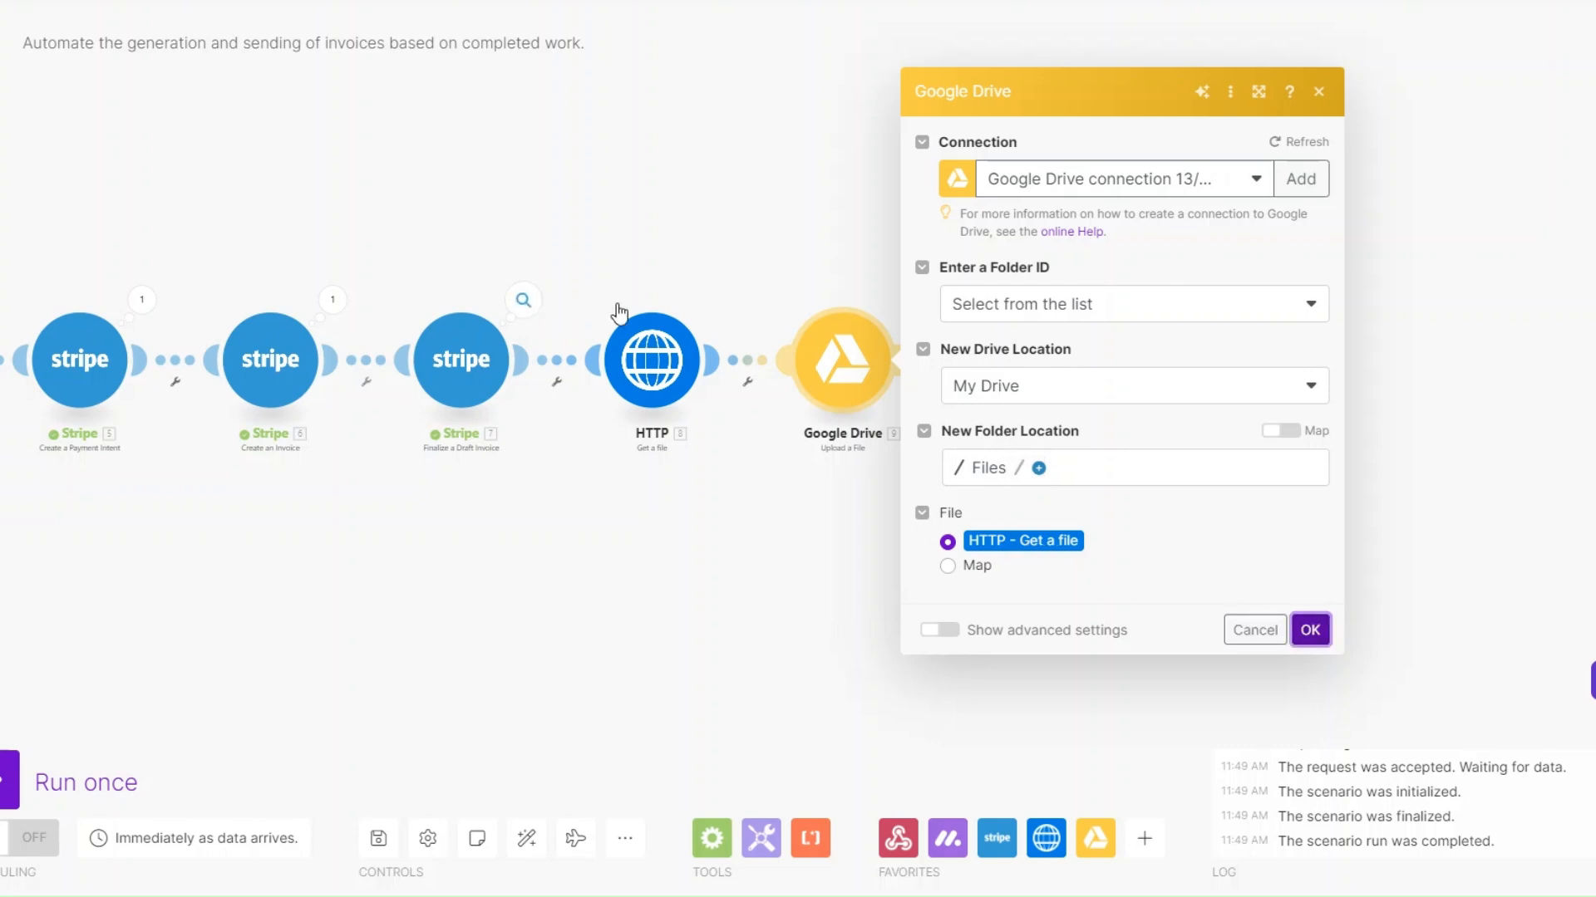
click(1309, 632)
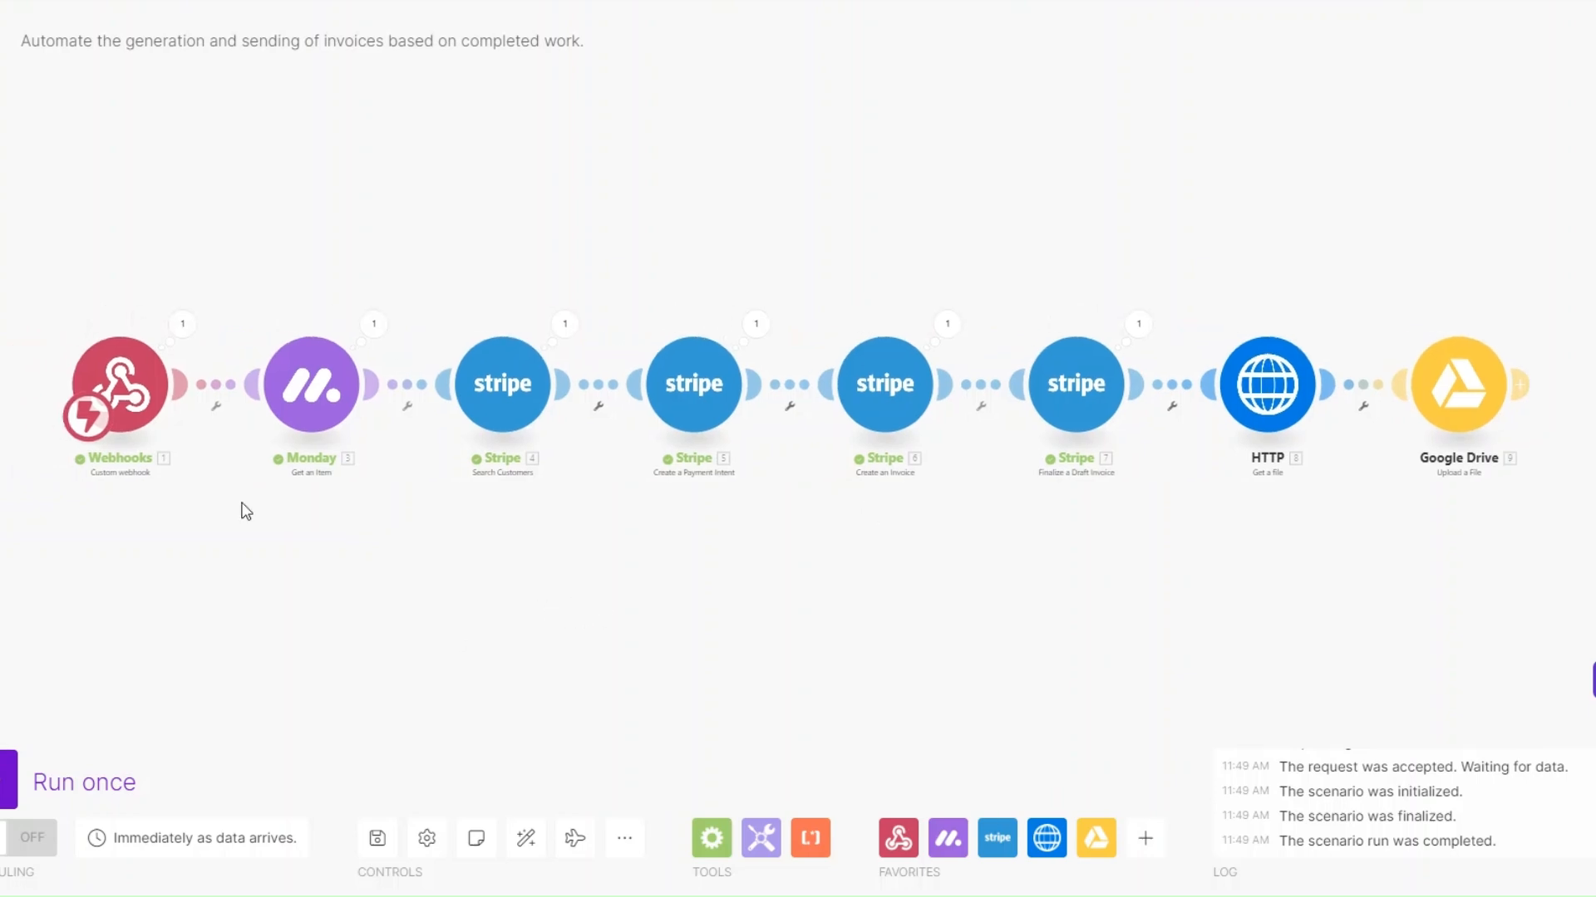
Run the scenario once with the existing webhook data and examine the output of the HTTP Get a file module
click(12, 781)
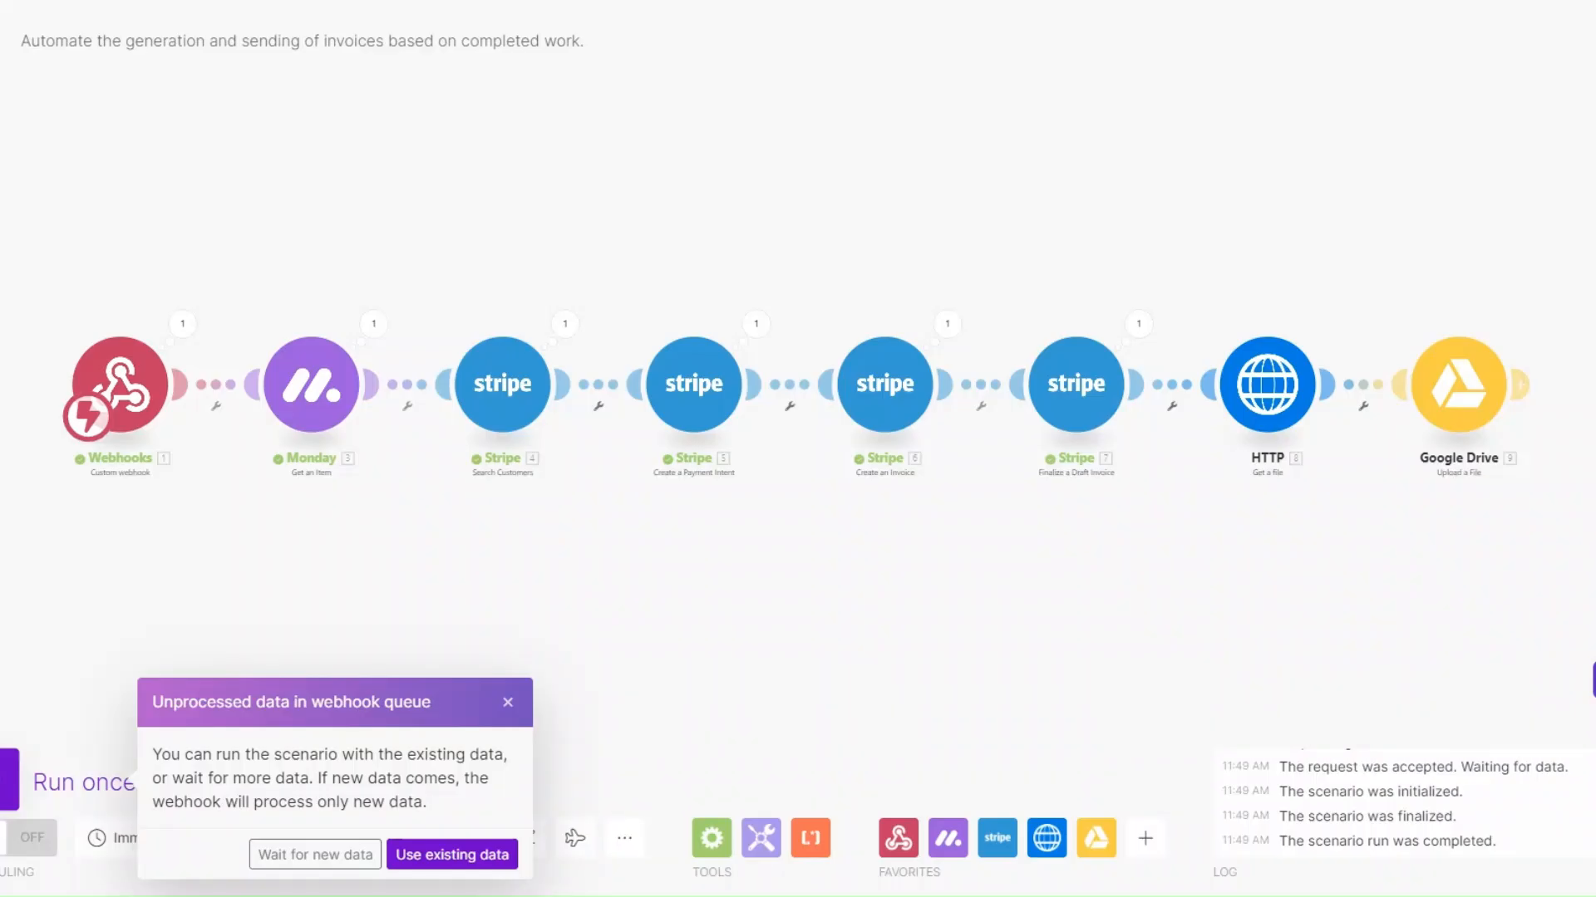
click(449, 856)
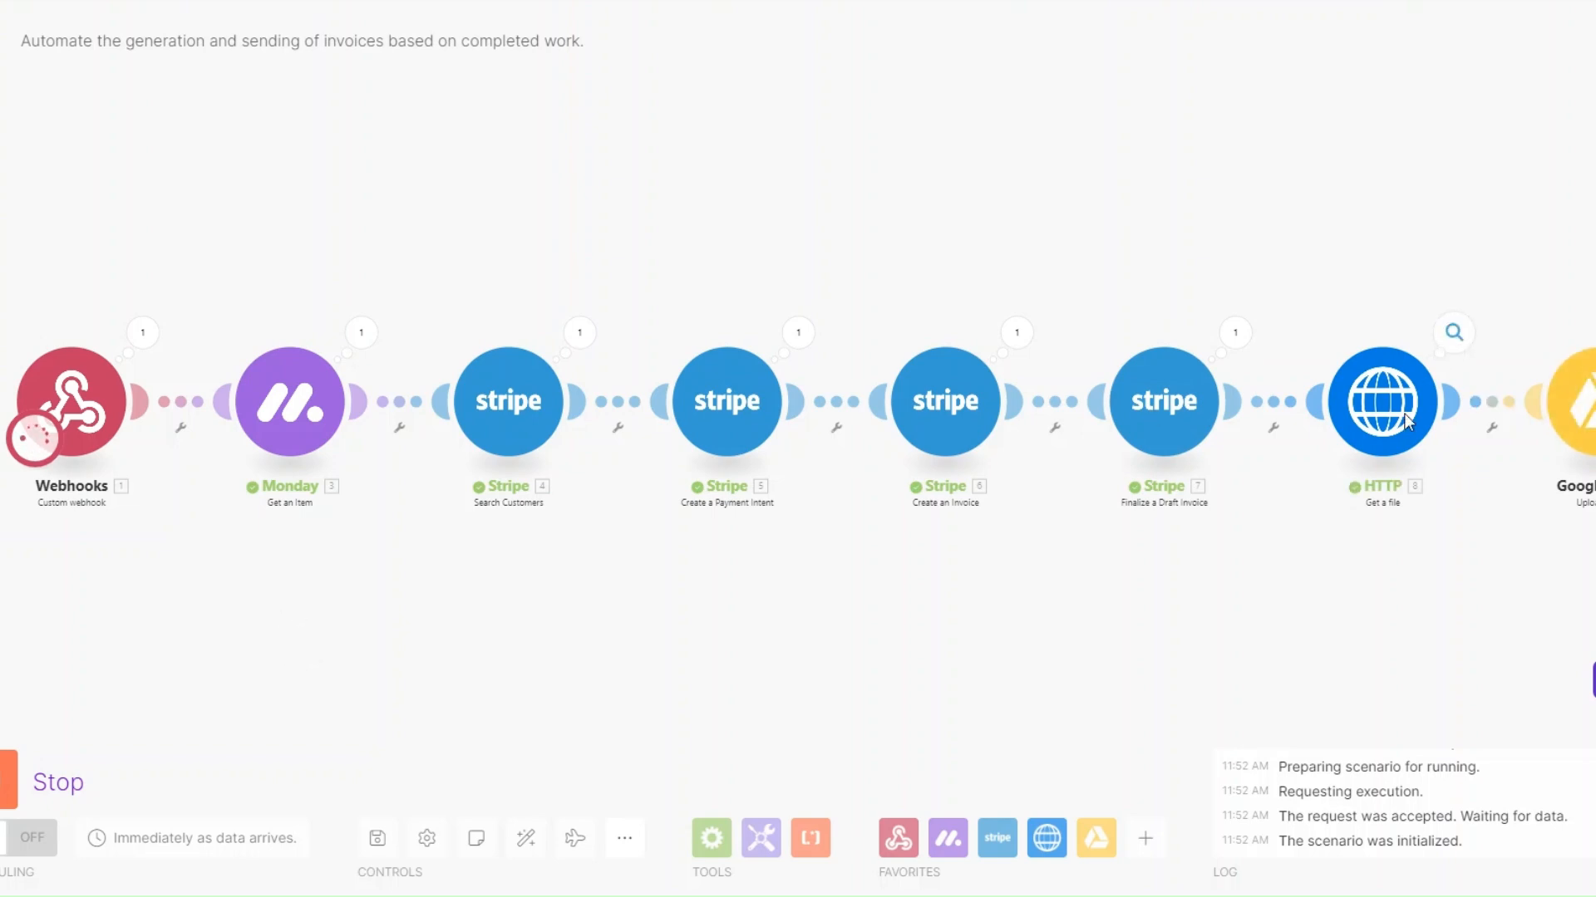
click(1453, 333)
click(1043, 468)
drag(1060, 416, 1298, 552)
click(1484, 618)
drag(1486, 625, 1157, 648)
click(1414, 322)
click(735, 637)
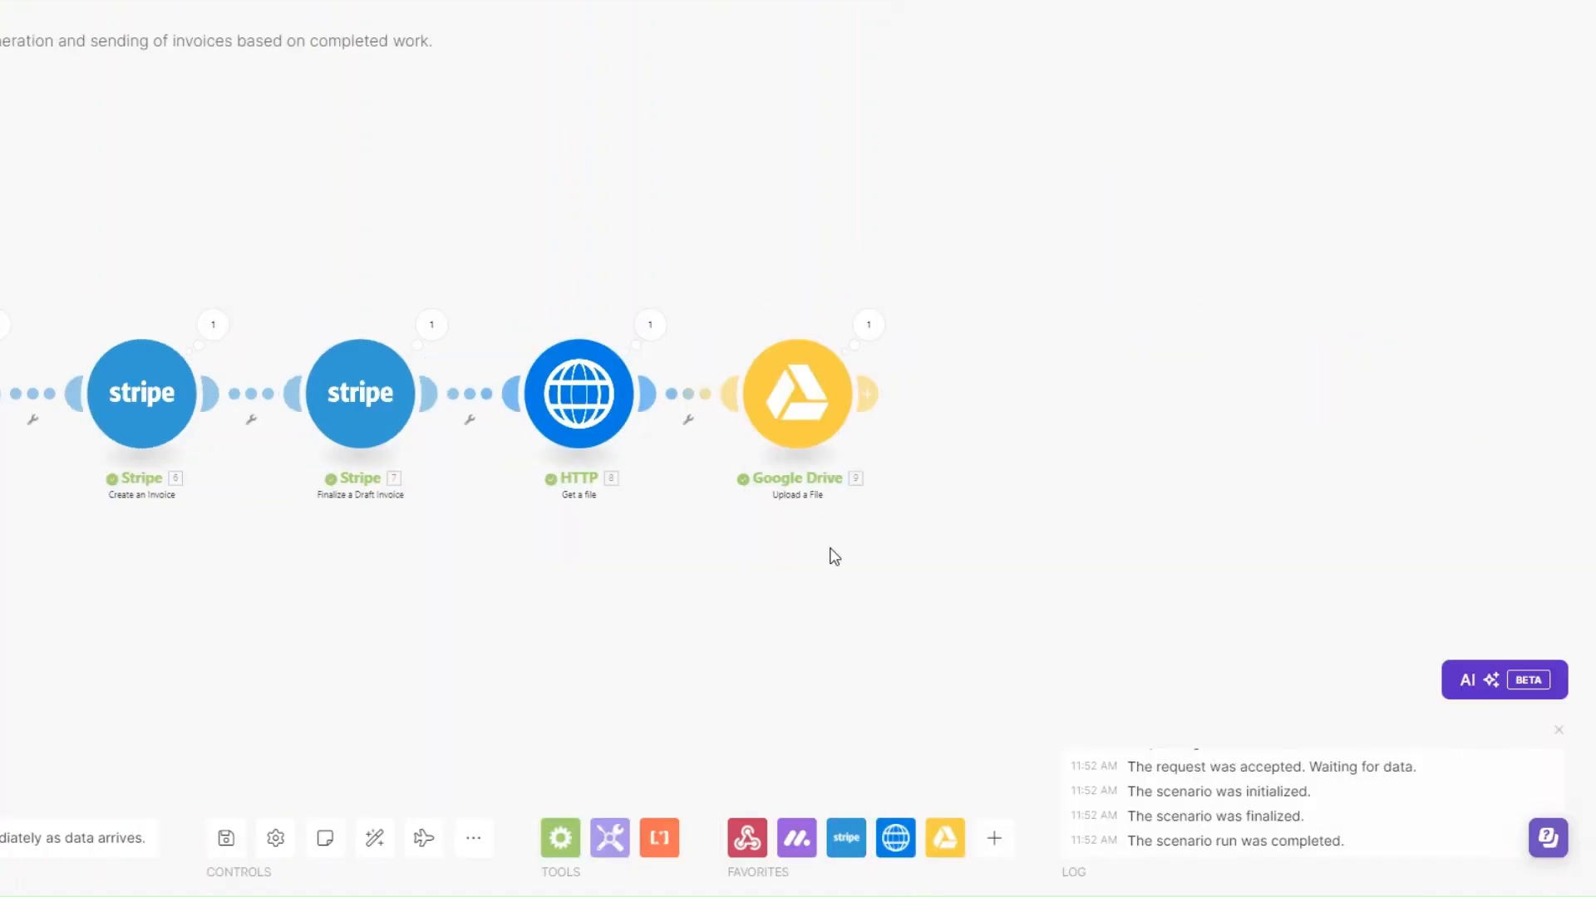
Add a Google Drive Get a Share Link module after Upload a File
click(866, 394)
click(1186, 474)
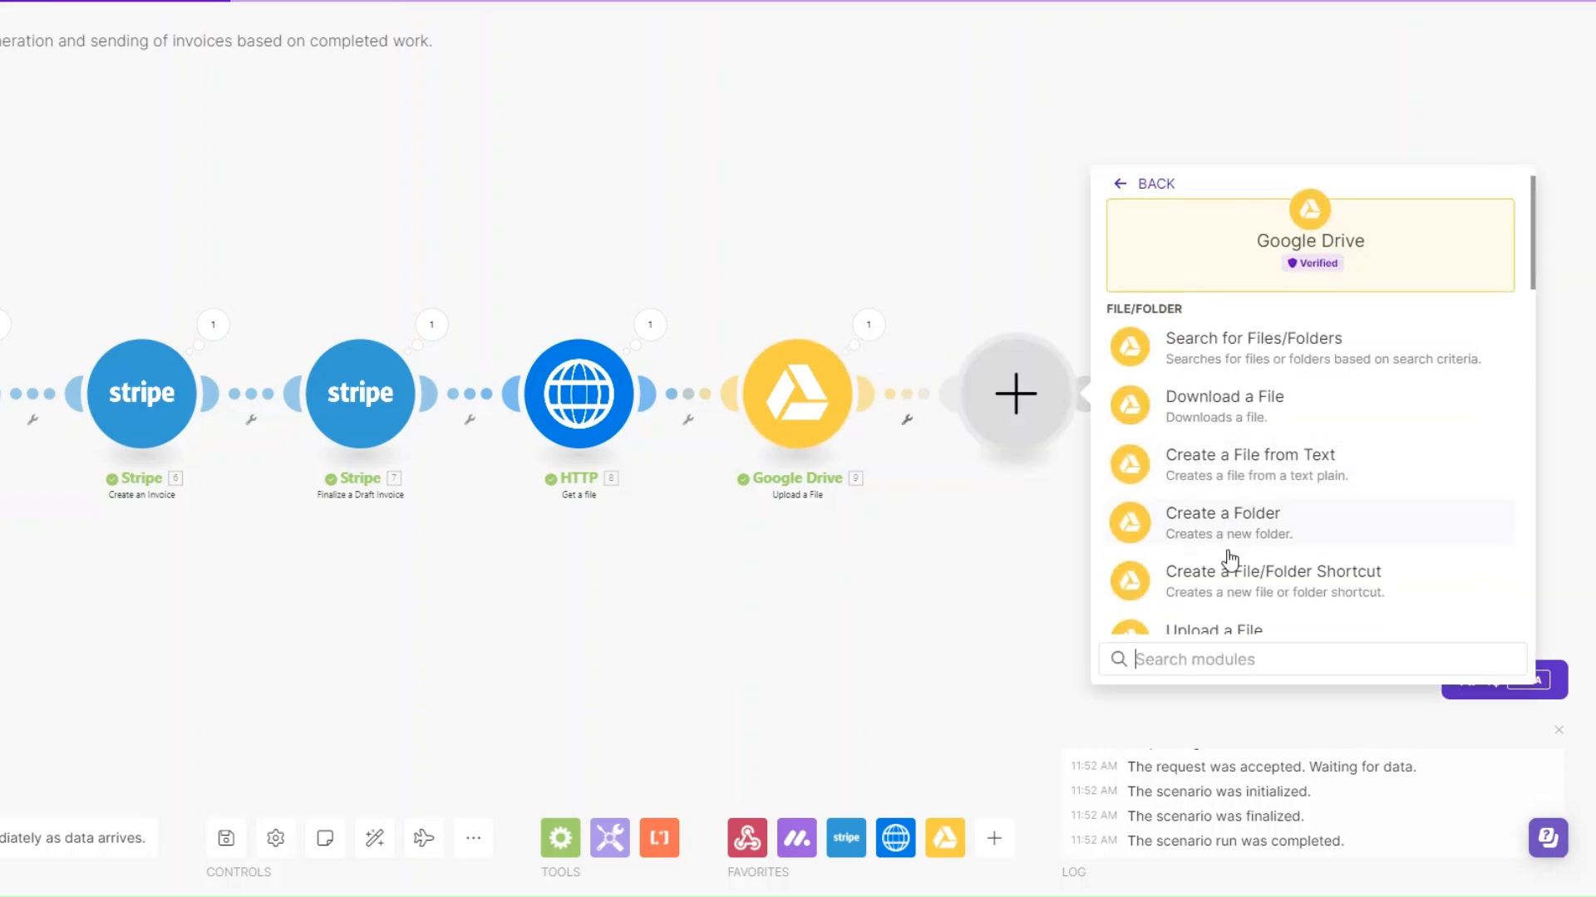
scroll(1229, 559, down, 3)
scroll(1229, 560, down, 5)
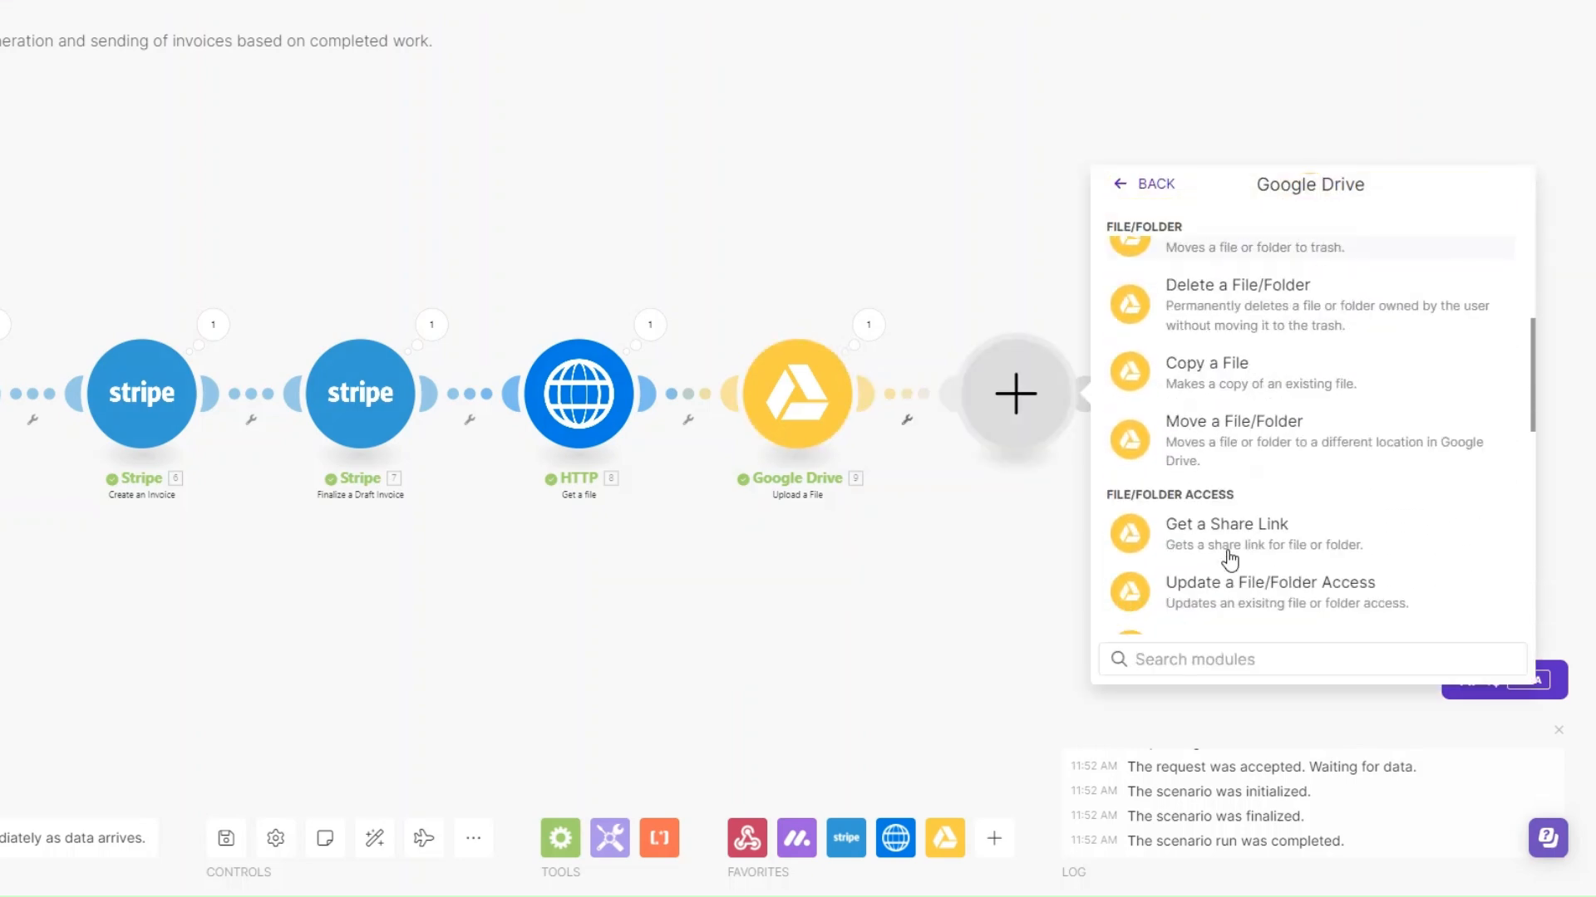
click(1221, 532)
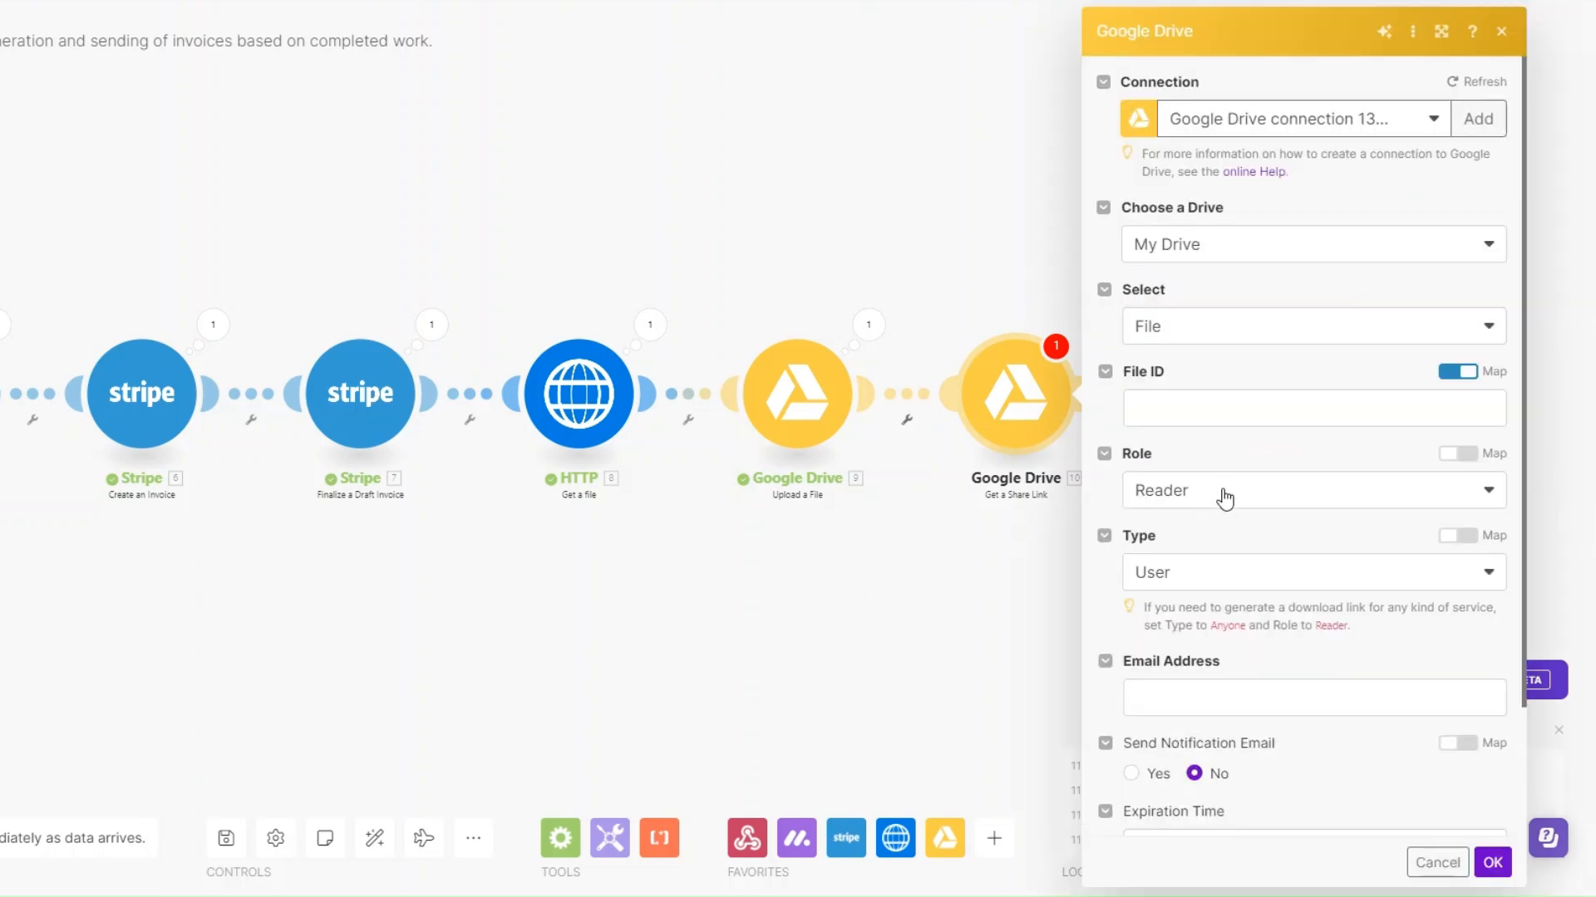
Map the share link's File ID to the uploaded file's File ID, set the type to Anyone, and save the module
click(1204, 404)
click(851, 184)
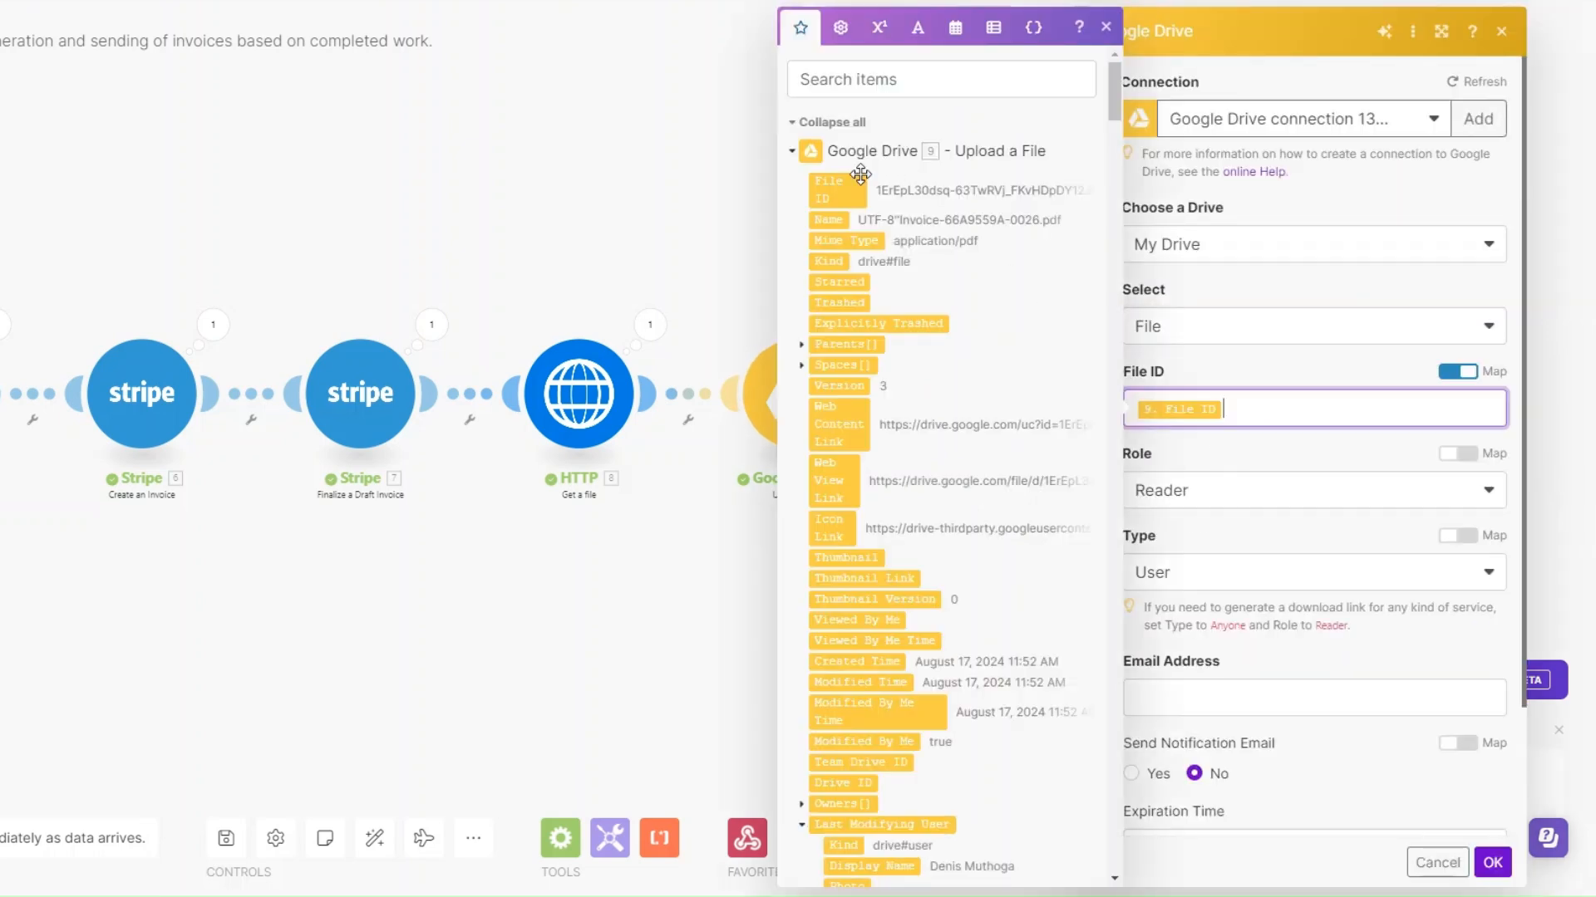
click(1216, 441)
click(1180, 586)
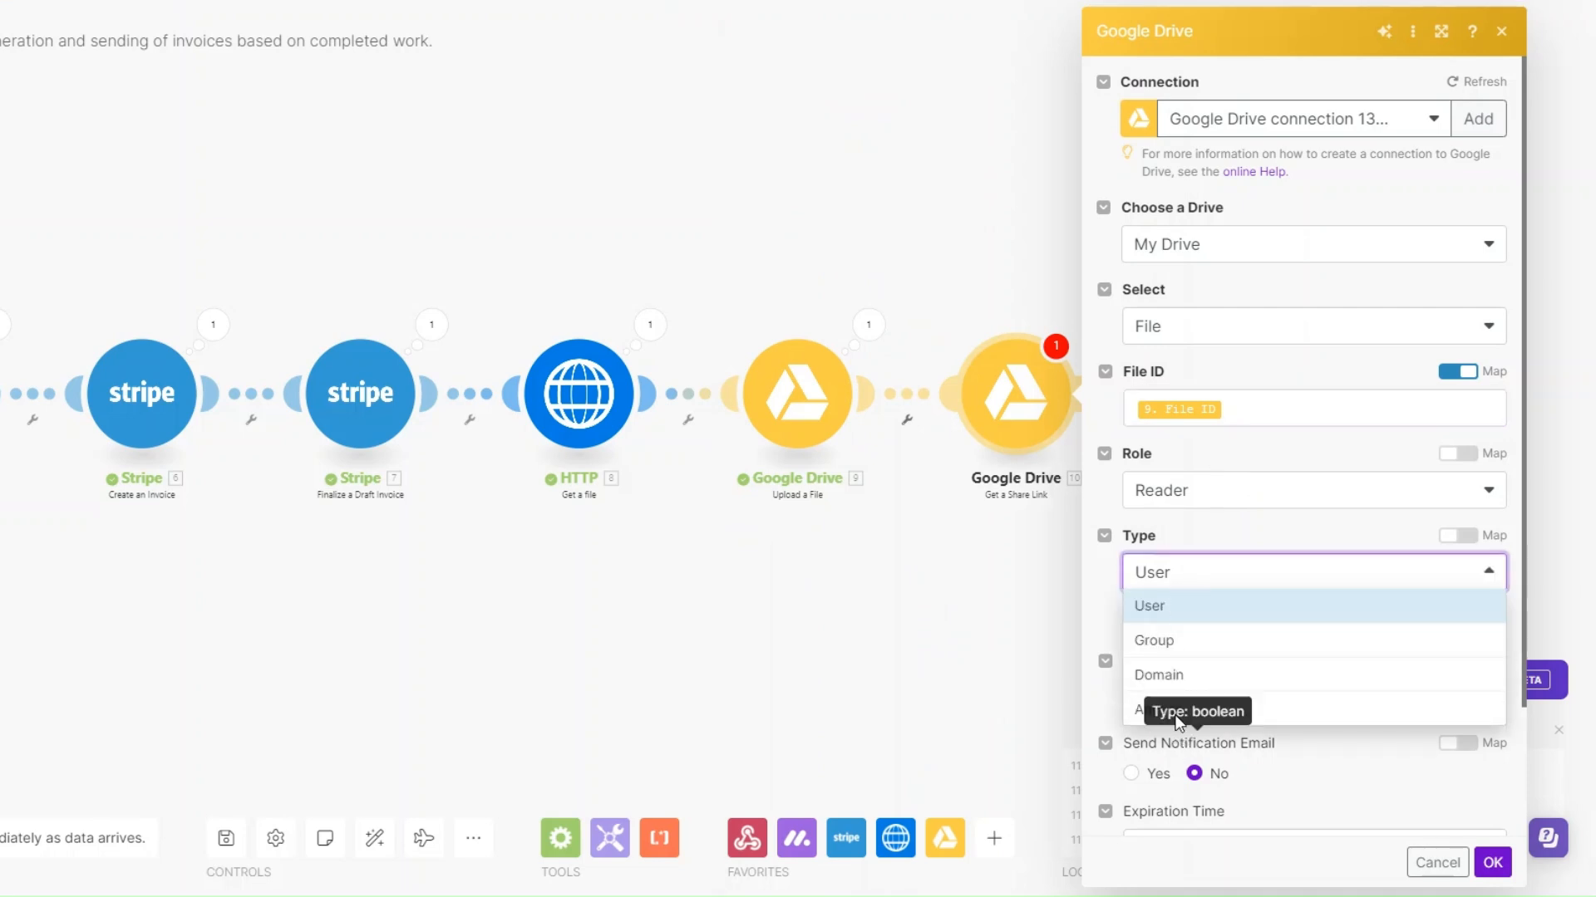
click(1180, 716)
click(1492, 750)
Run the scenario once and, in monday.com, switch the Automation Service item's status to Intake and then to Completed
drag(476, 729, 888, 729)
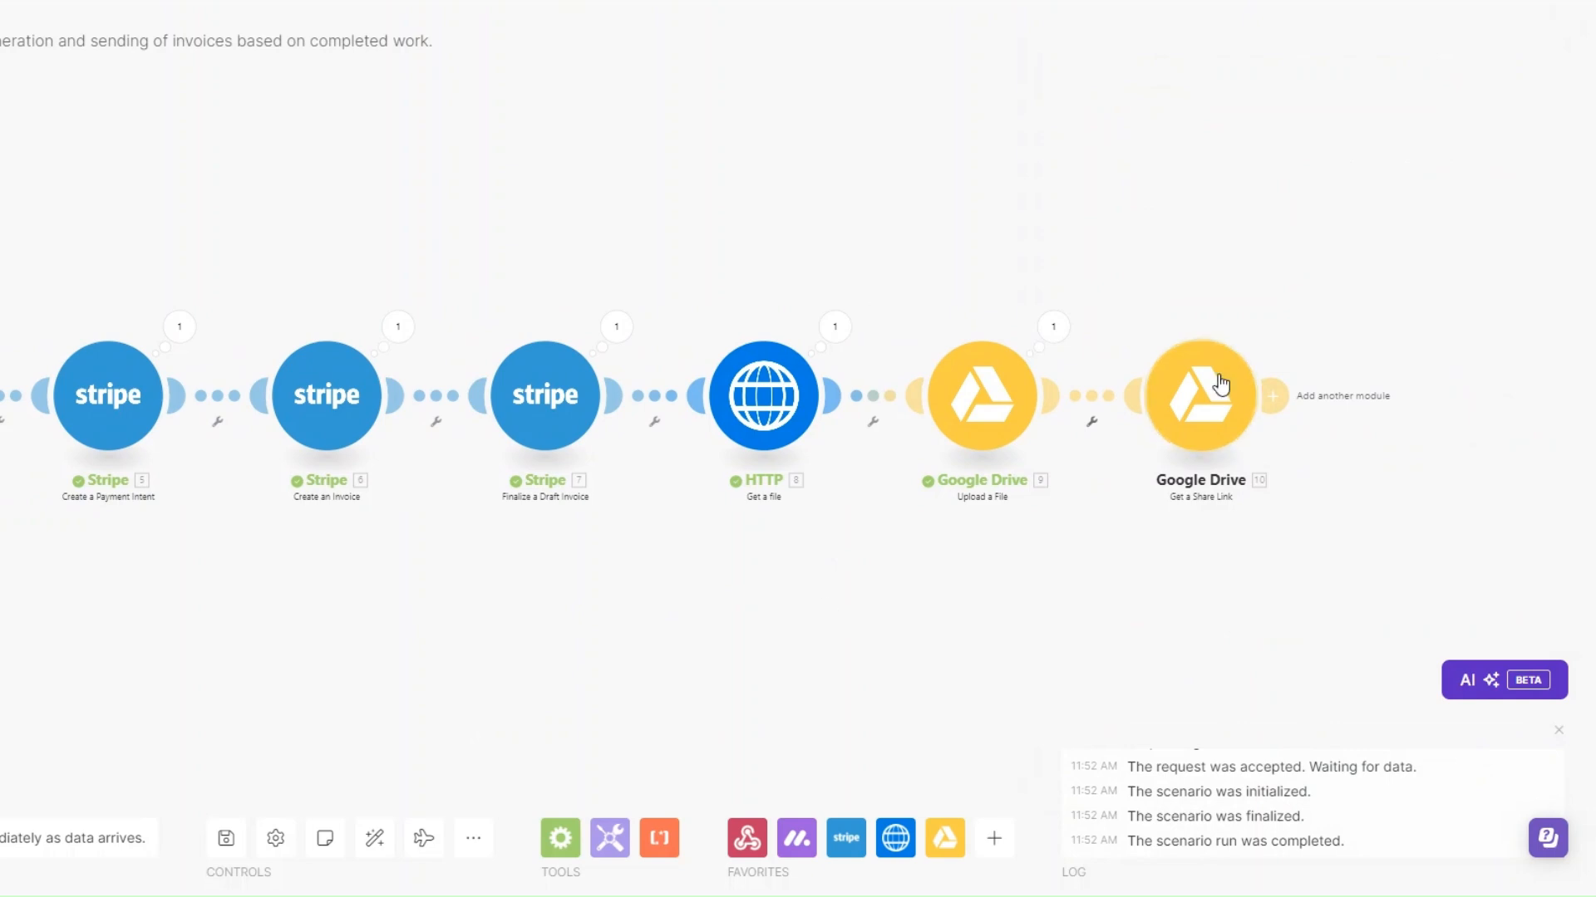
drag(424, 690, 559, 690)
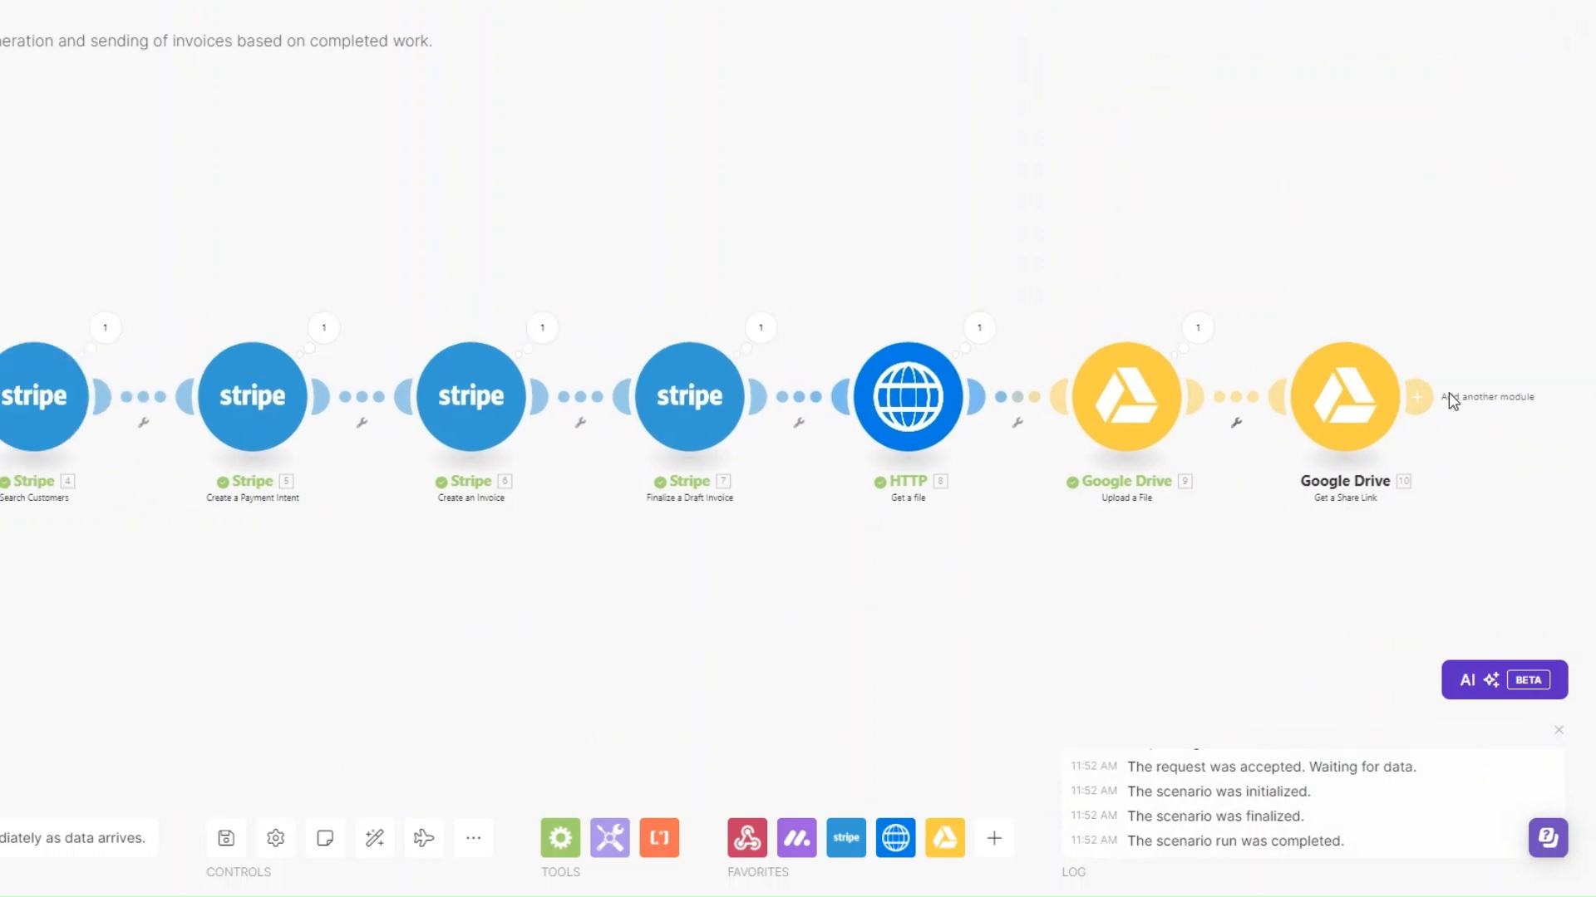
drag(472, 638, 586, 628)
scroll(581, 625, down, 2)
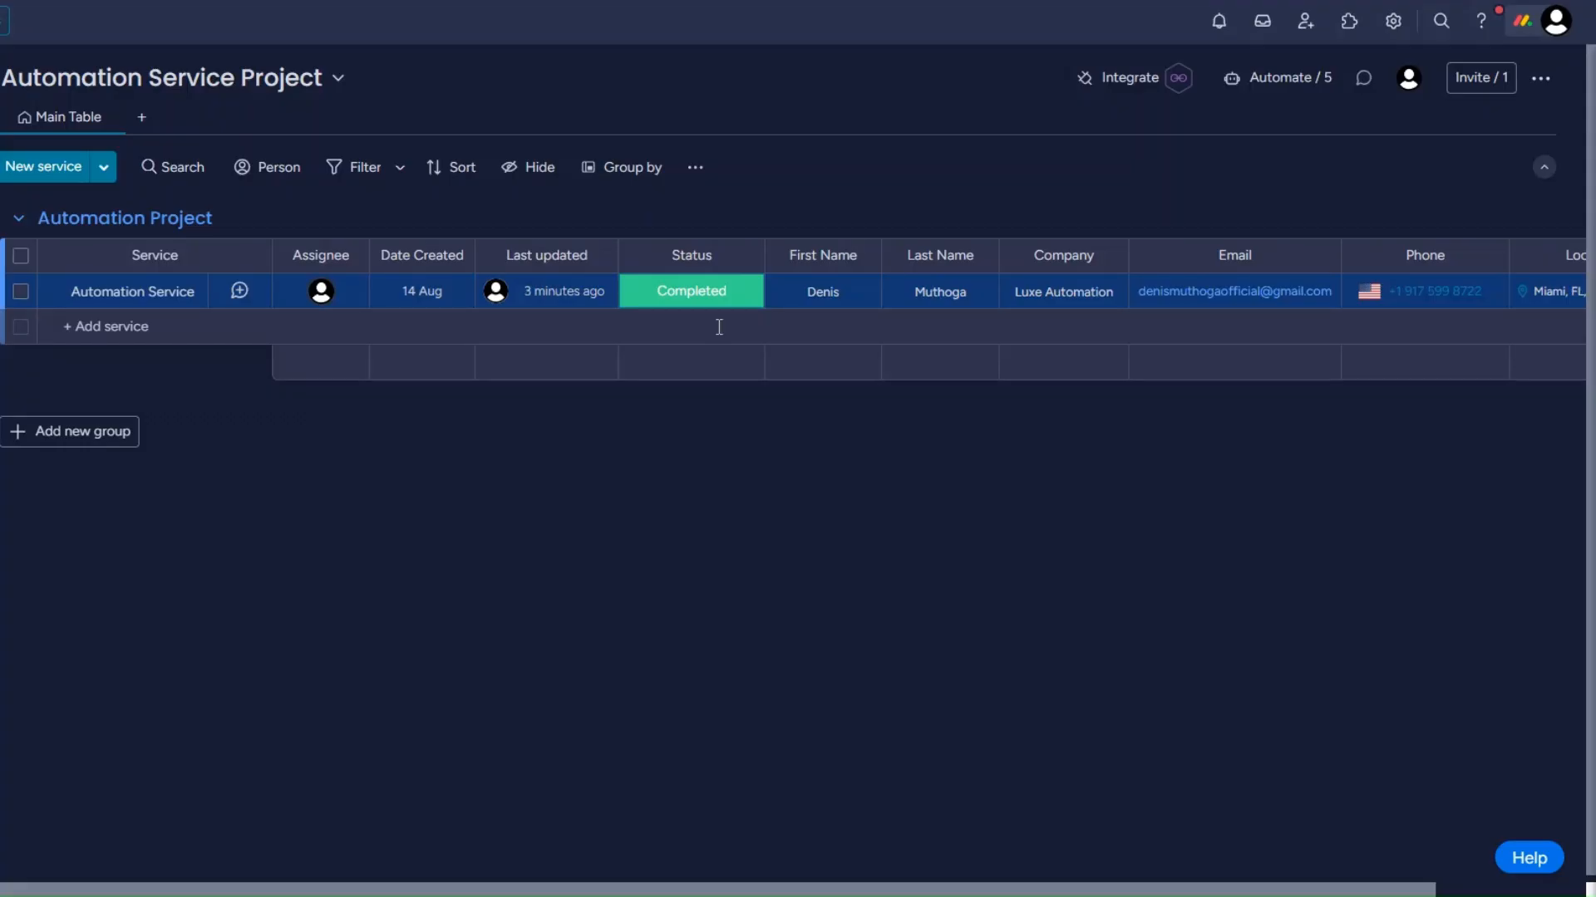
click(690, 293)
click(692, 353)
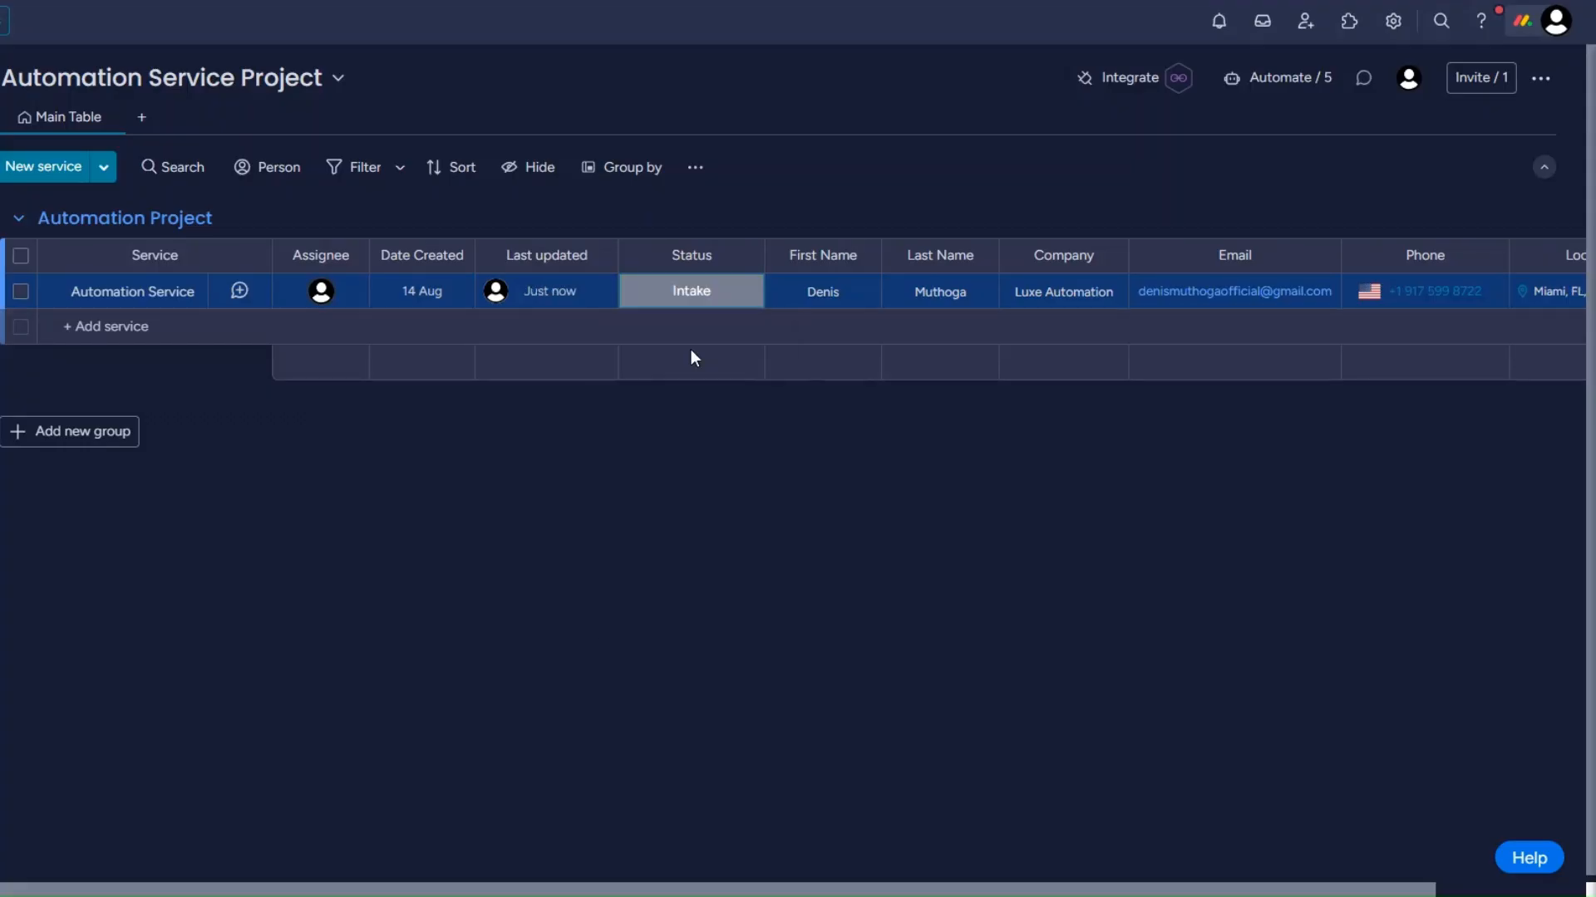
click(691, 301)
click(694, 472)
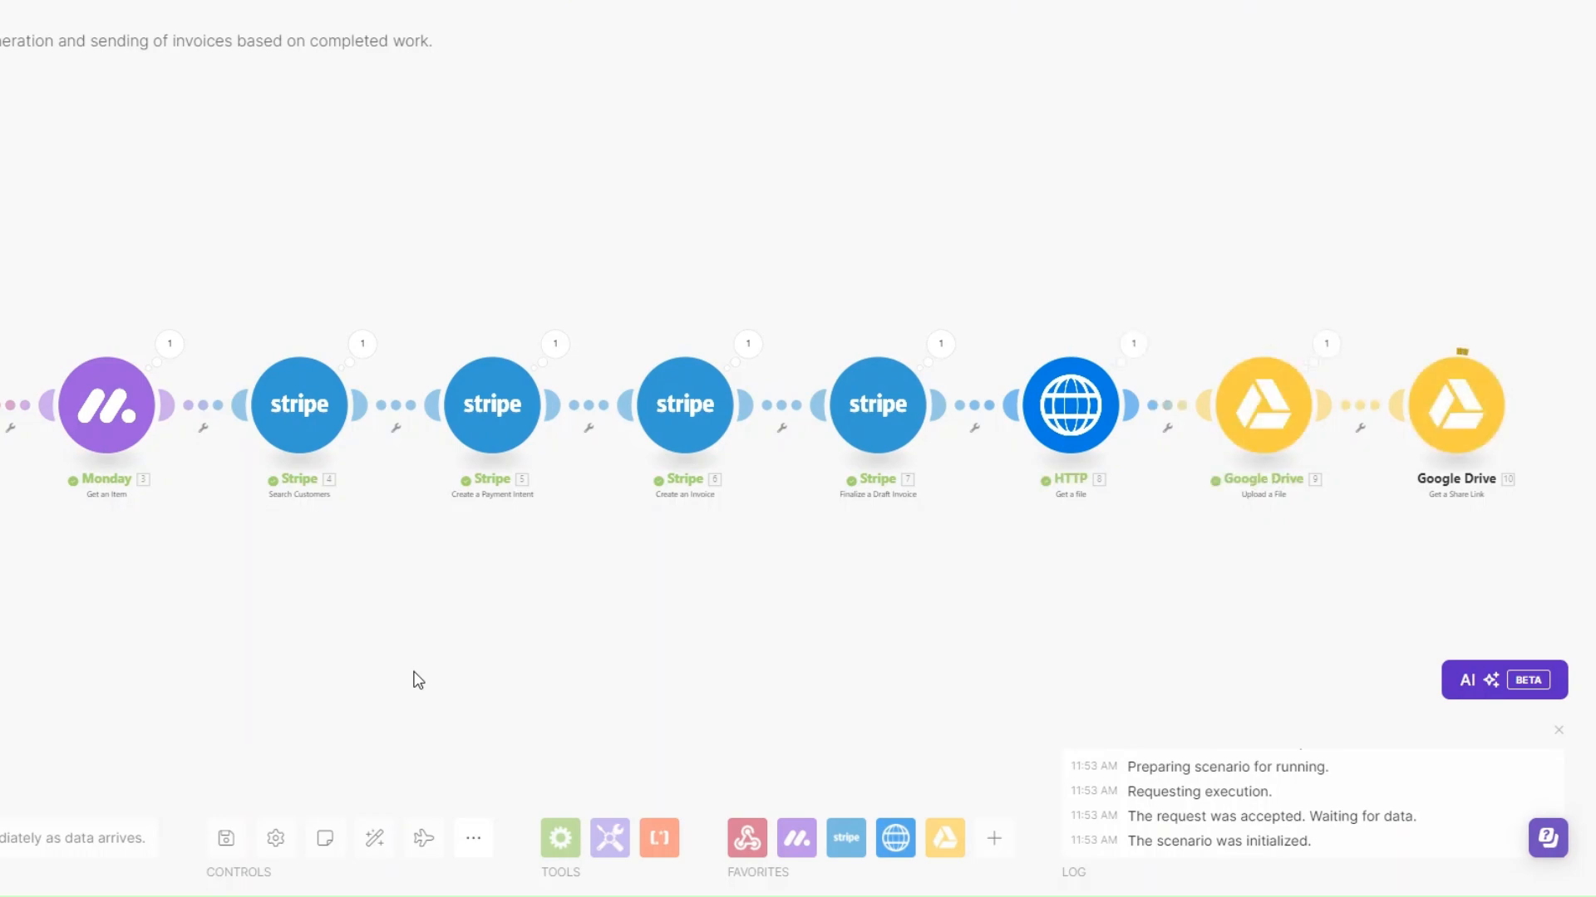
Find the Email app and add its Send an Email module after the Google Drive Get a Share Link module
drag(679, 694, 291, 691)
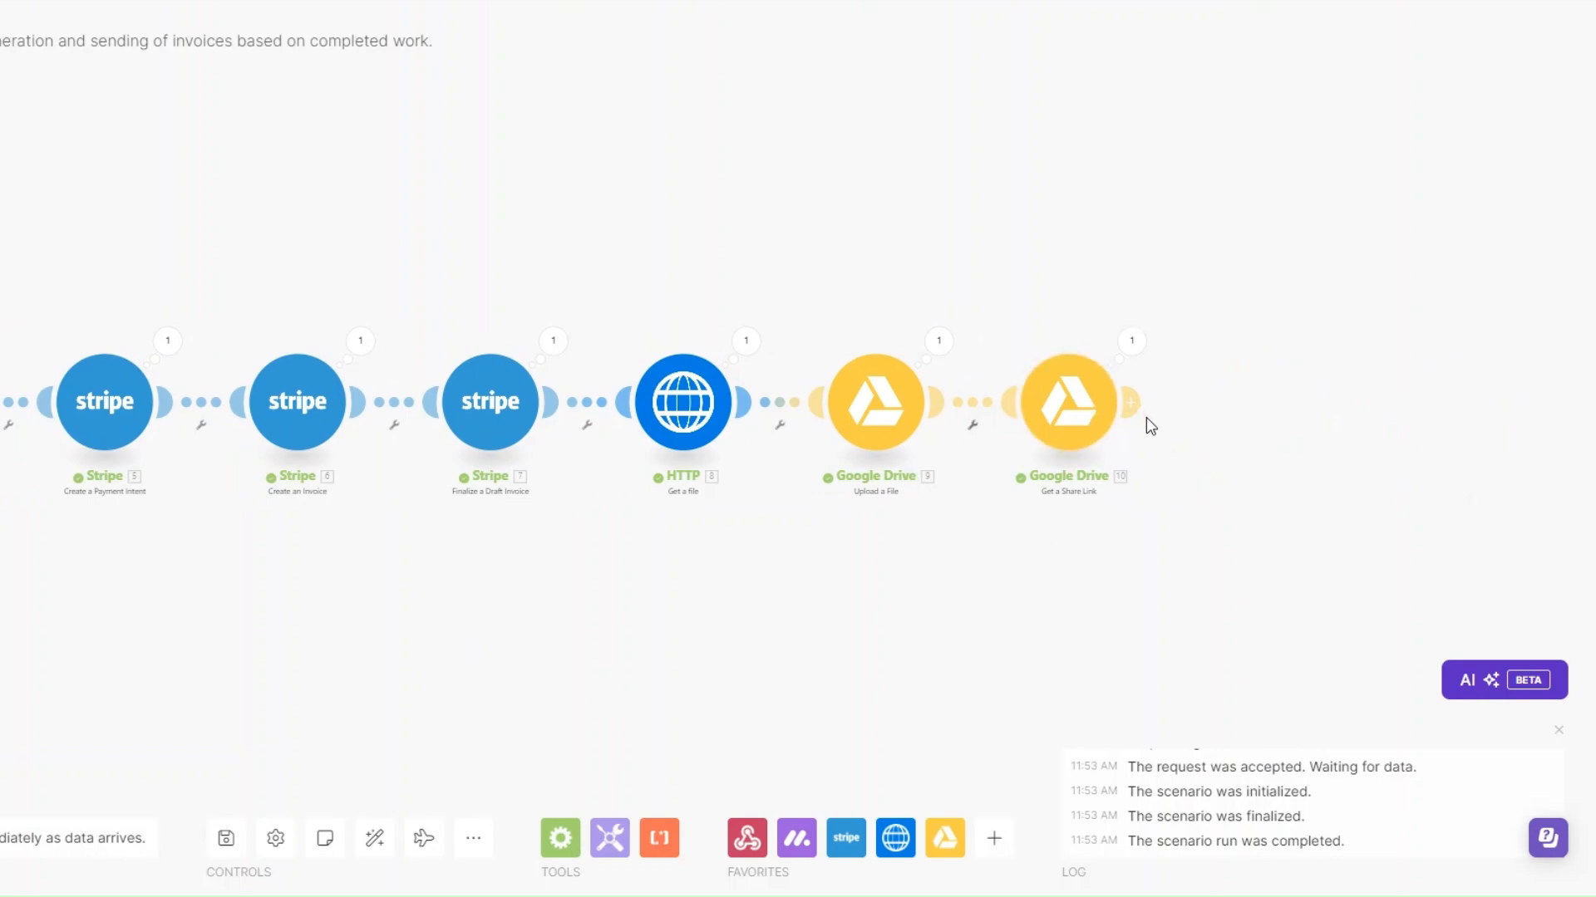
drag(1145, 417, 1196, 420)
drag(945, 600, 811, 602)
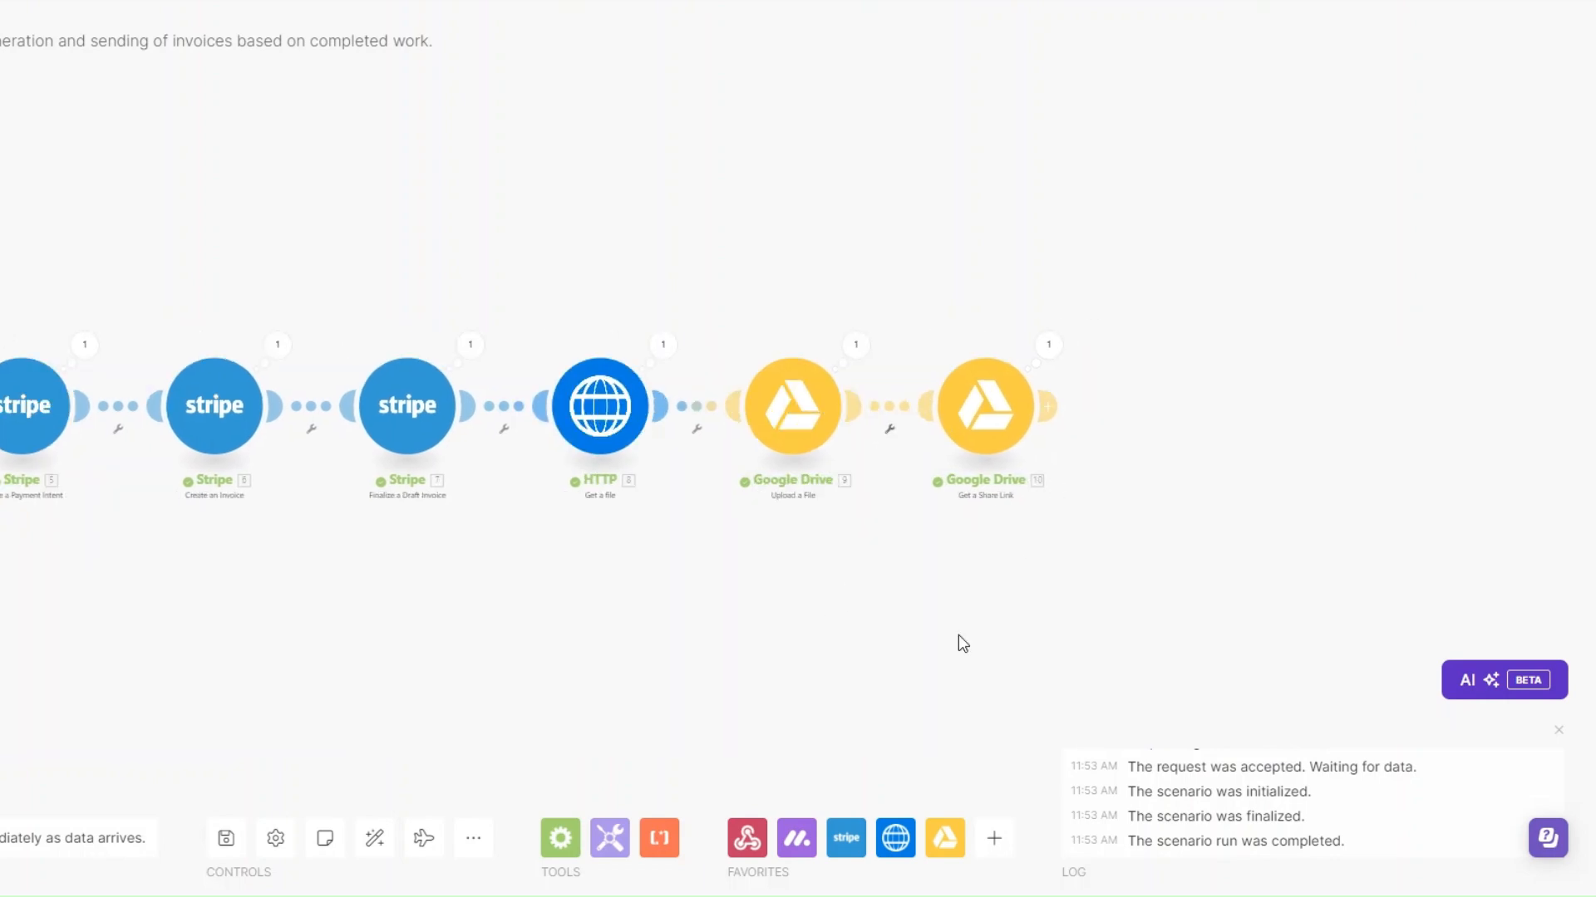
click(1047, 406)
scroll(1196, 544, down, 5)
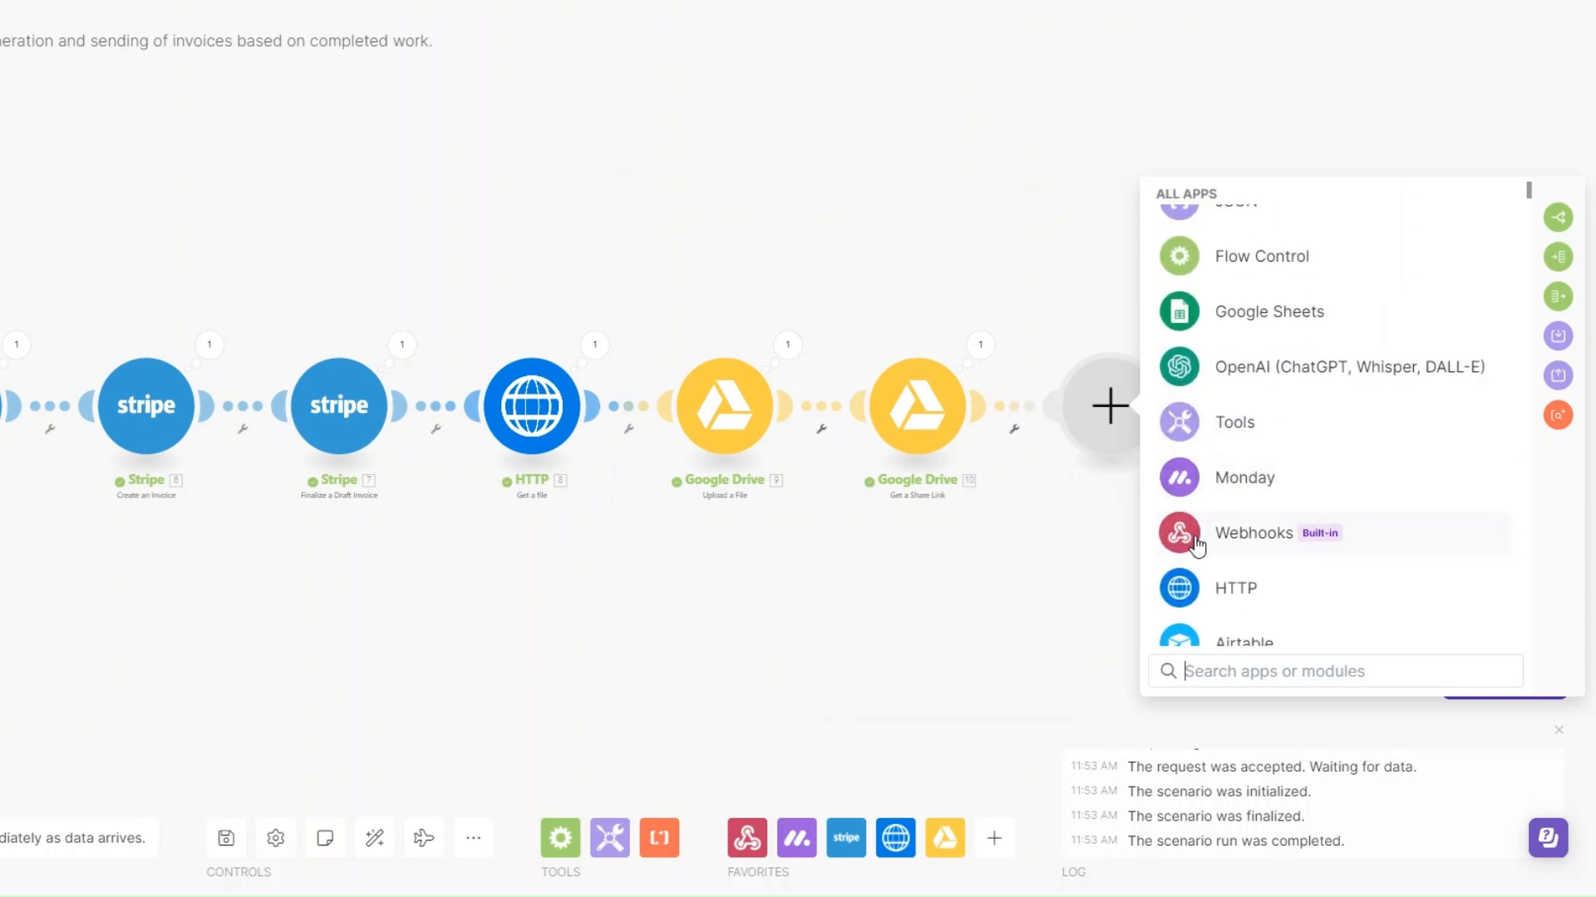
text(email)
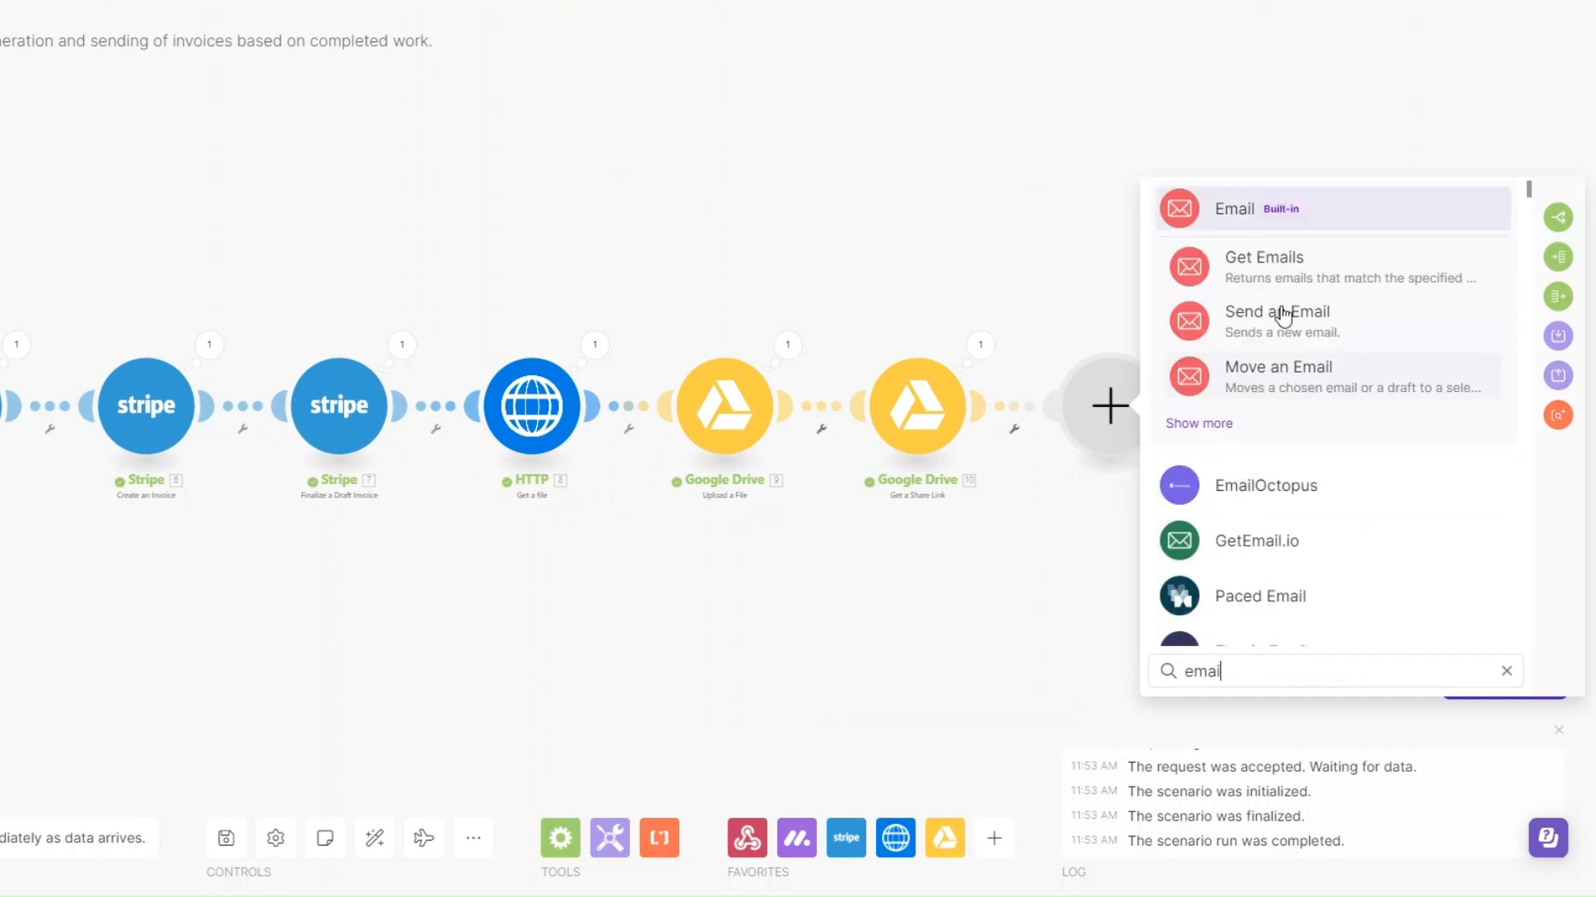
click(1245, 209)
scroll(1371, 548, down, 5)
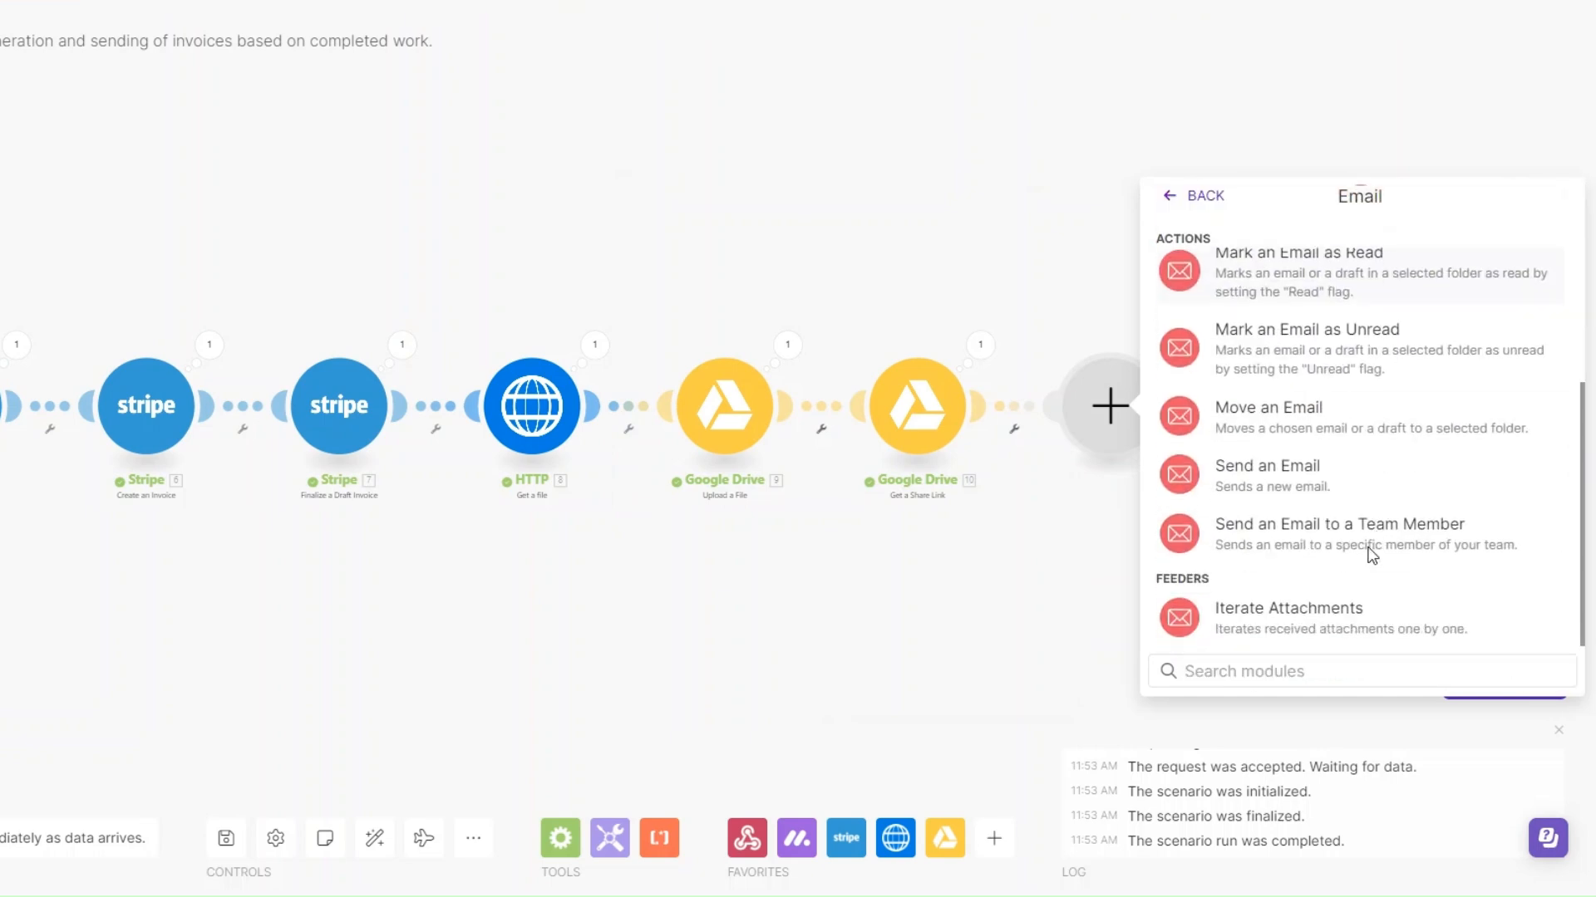
click(1315, 492)
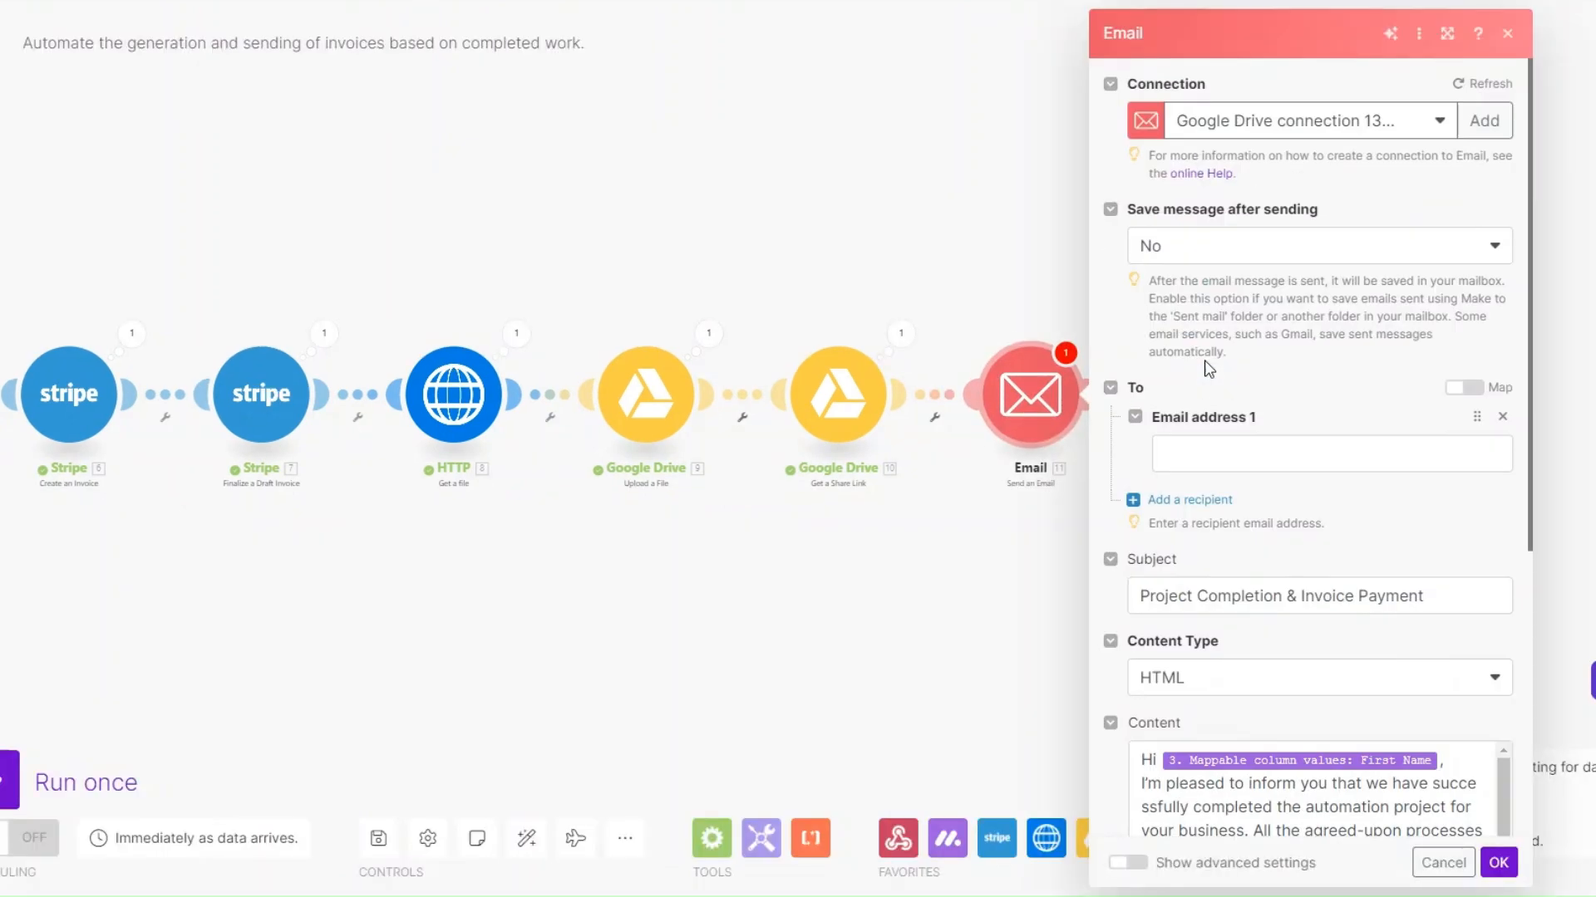
Map the email's recipient address to the Email value in the monday.com item's mappable column values
click(1208, 457)
scroll(955, 470, down, 15)
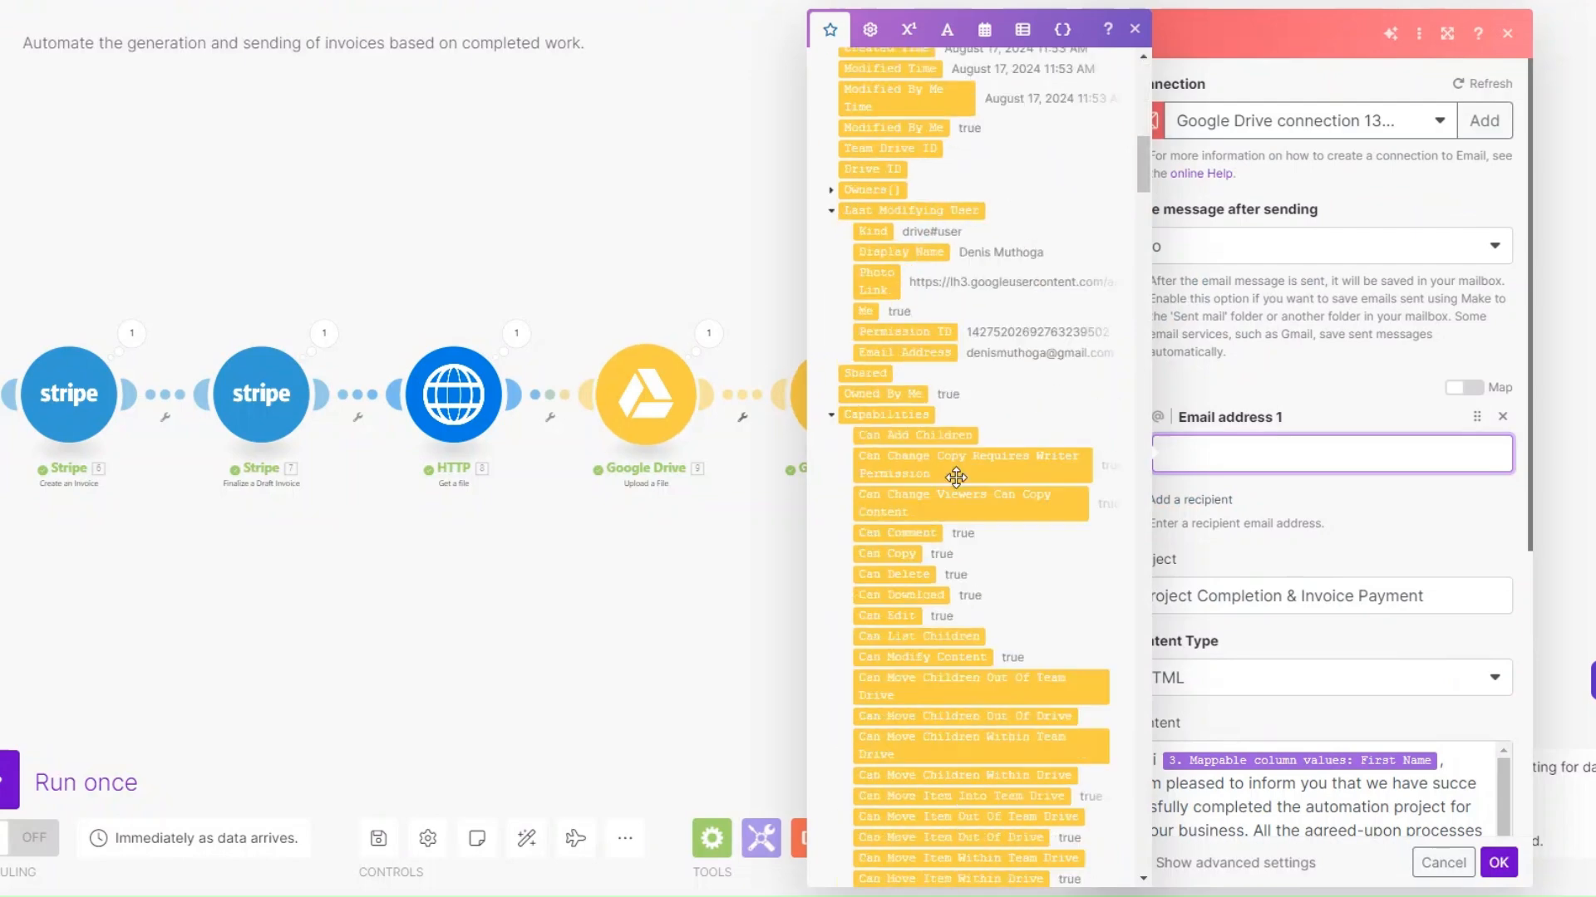
scroll(1105, 786, down, 10)
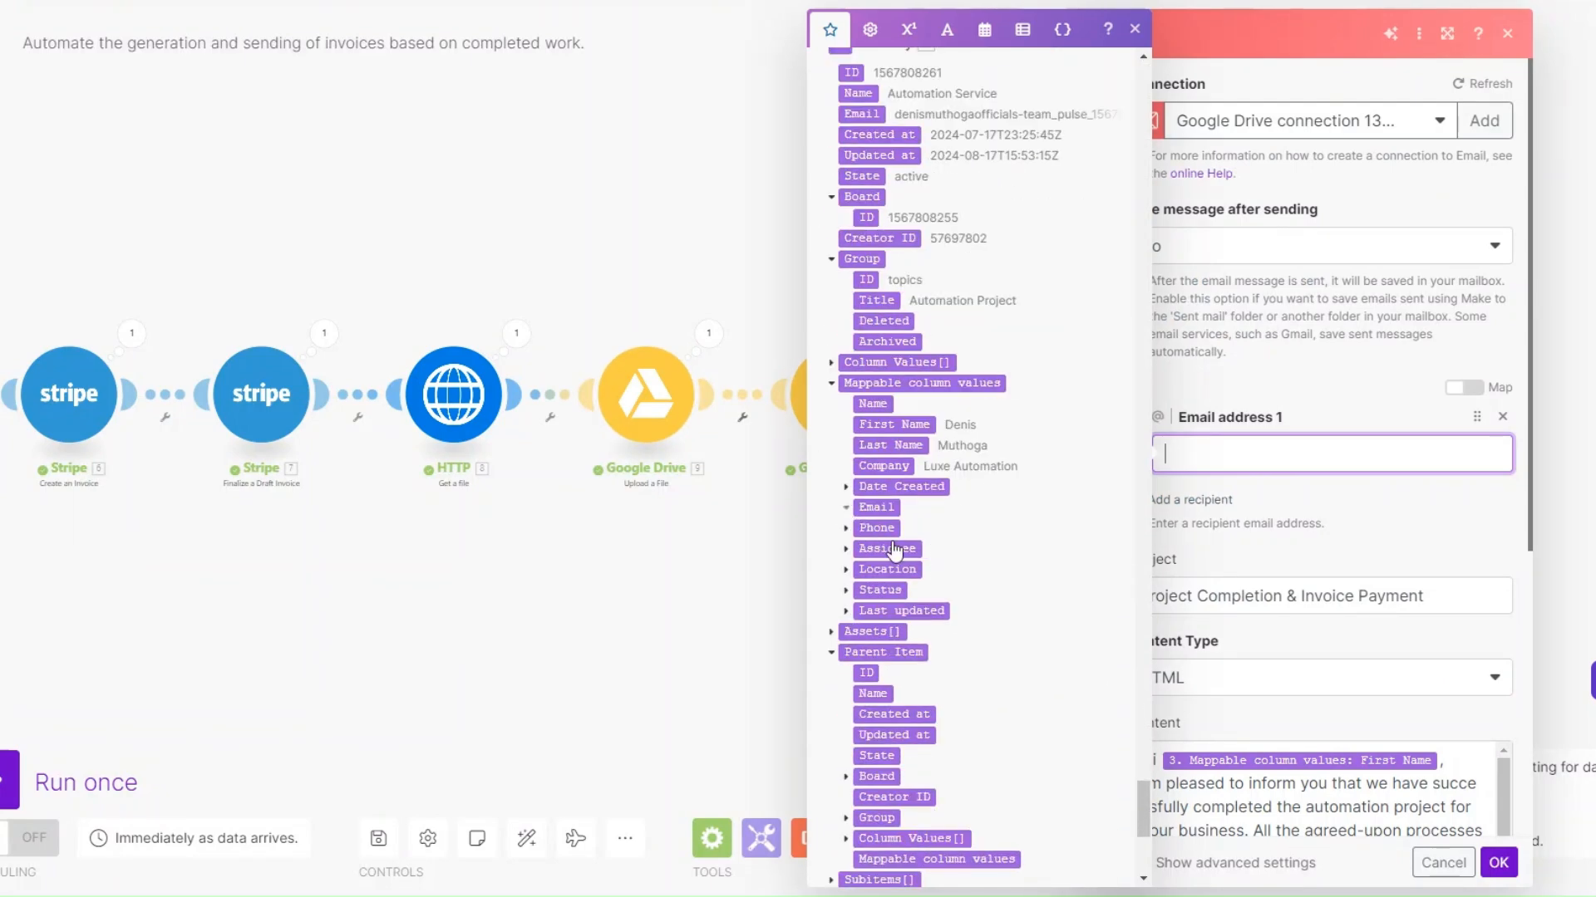
click(846, 508)
drag(1307, 463, 1307, 463)
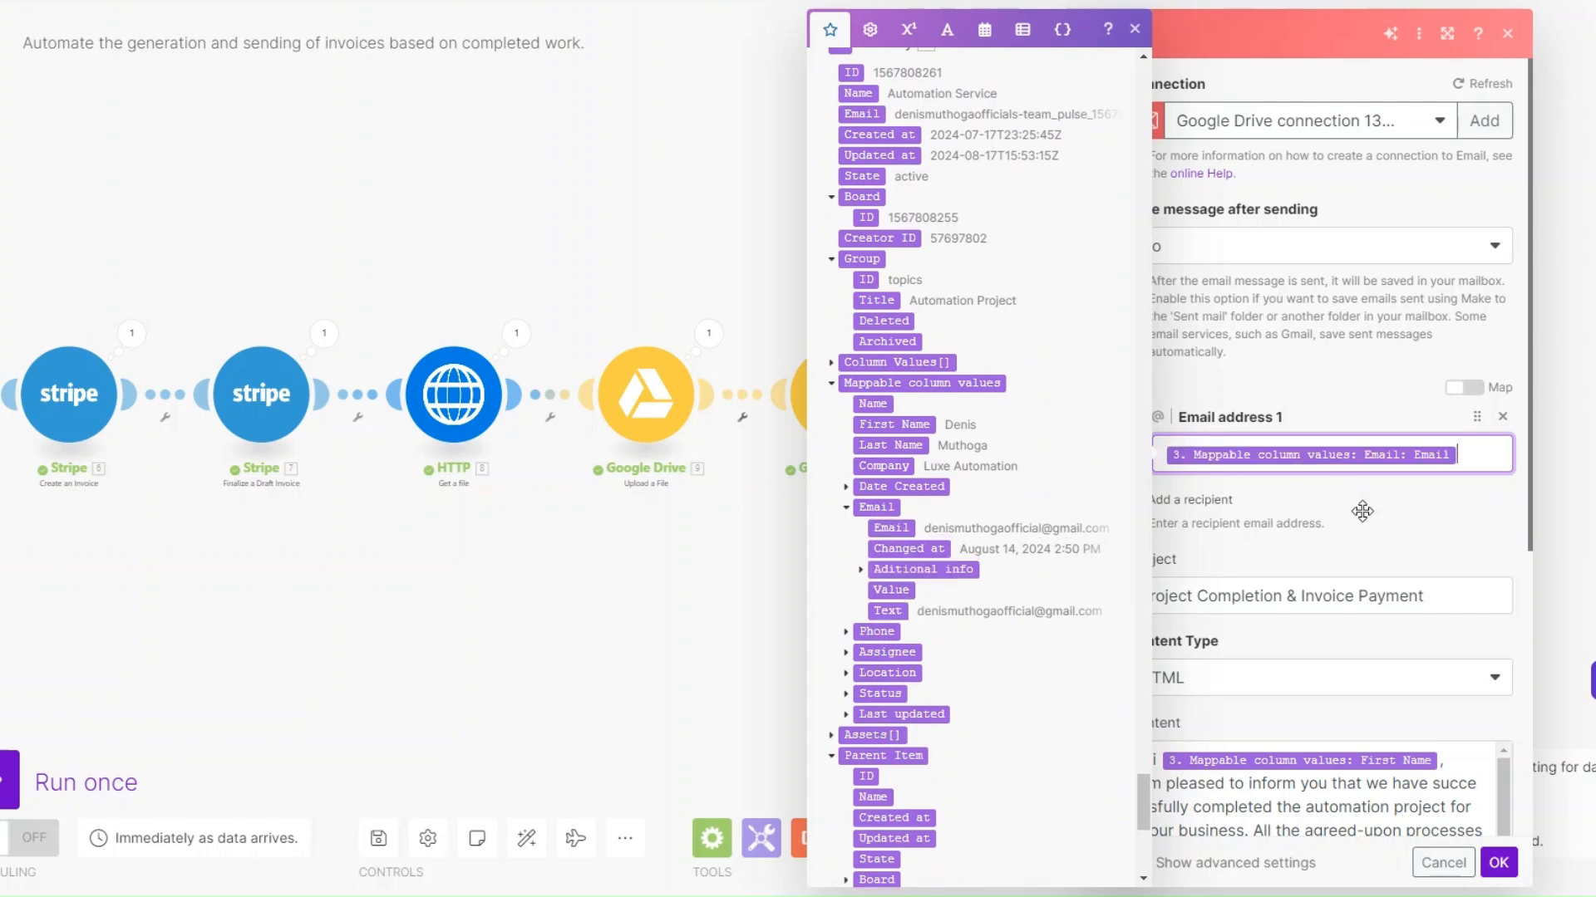
Insert the Google Drive Share Link after "**Invoice Link:**" in the email content and save the module
click(1457, 597)
scroll(1457, 598, down, 5)
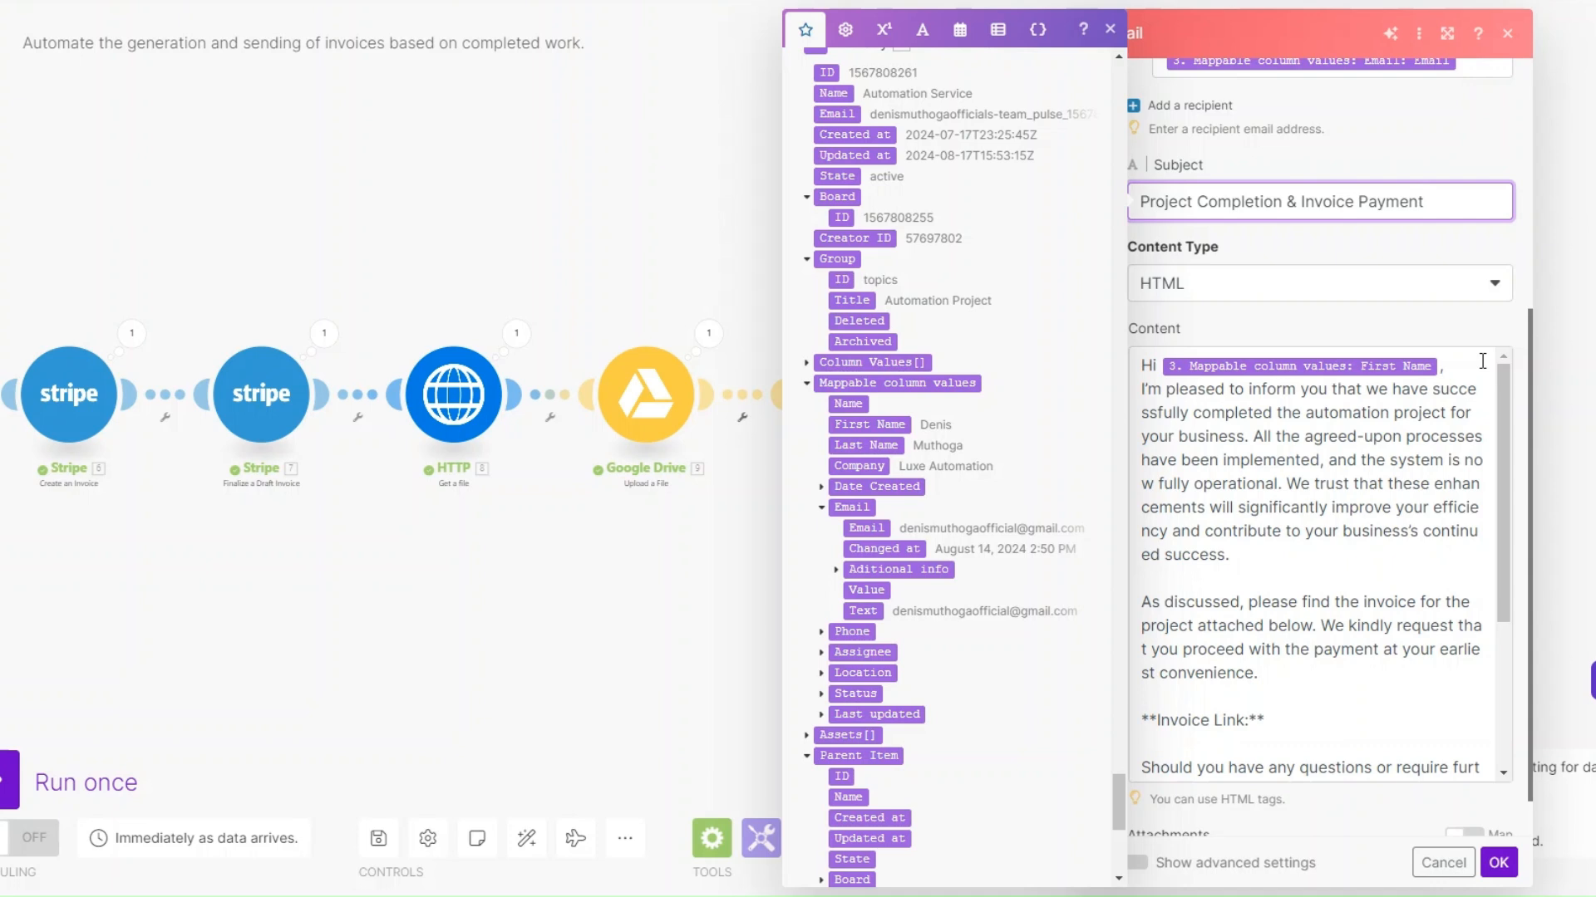
scroll(1356, 626, down, 3)
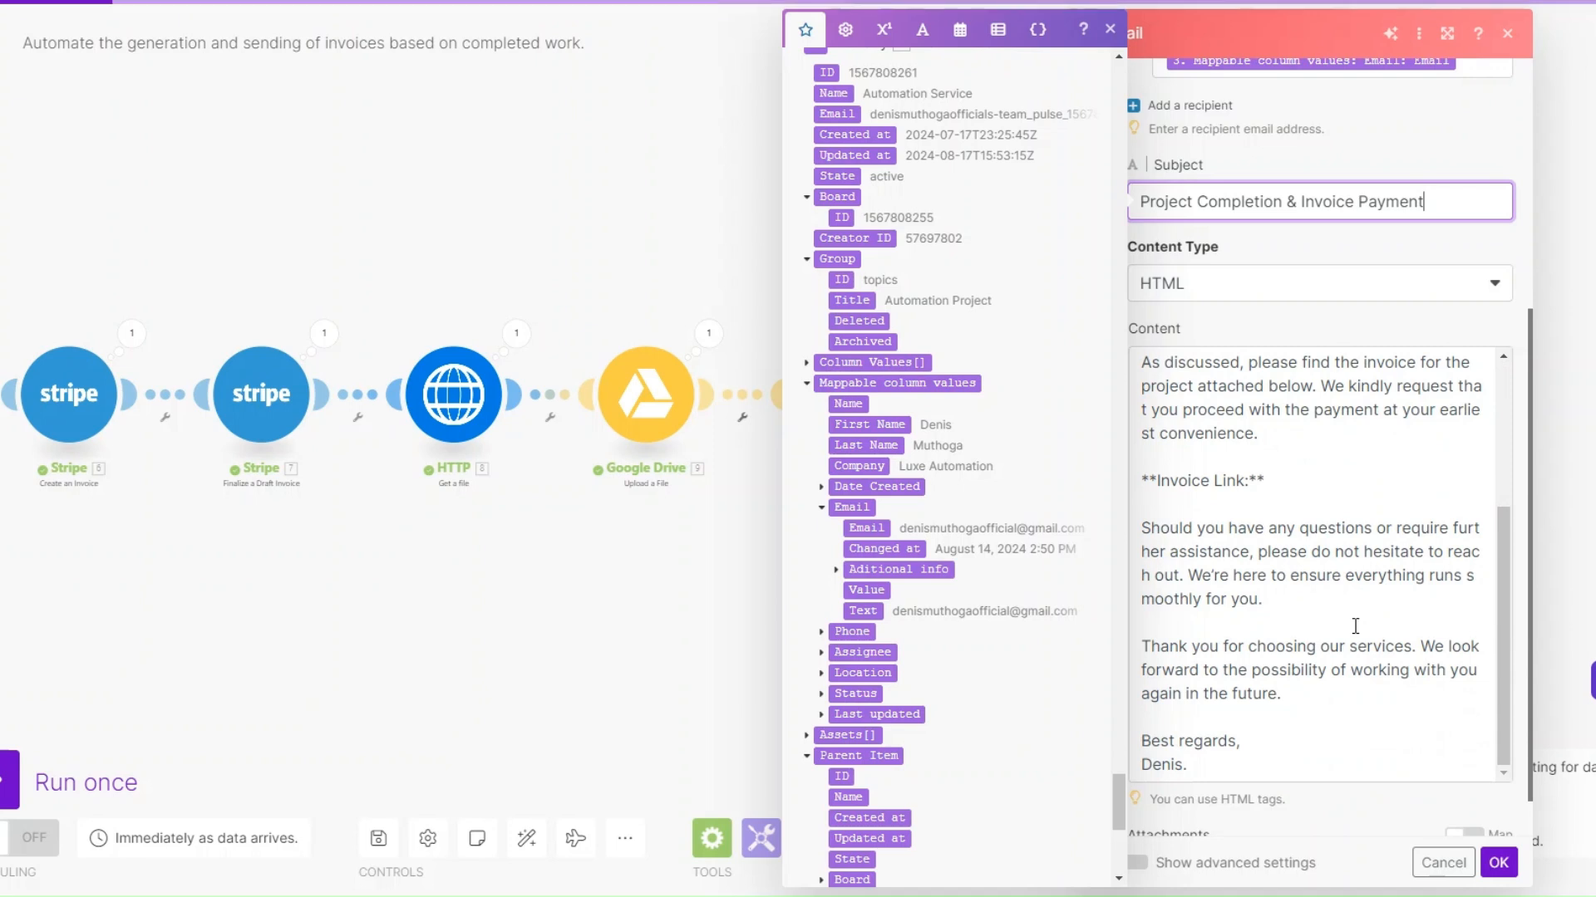
click(1300, 482)
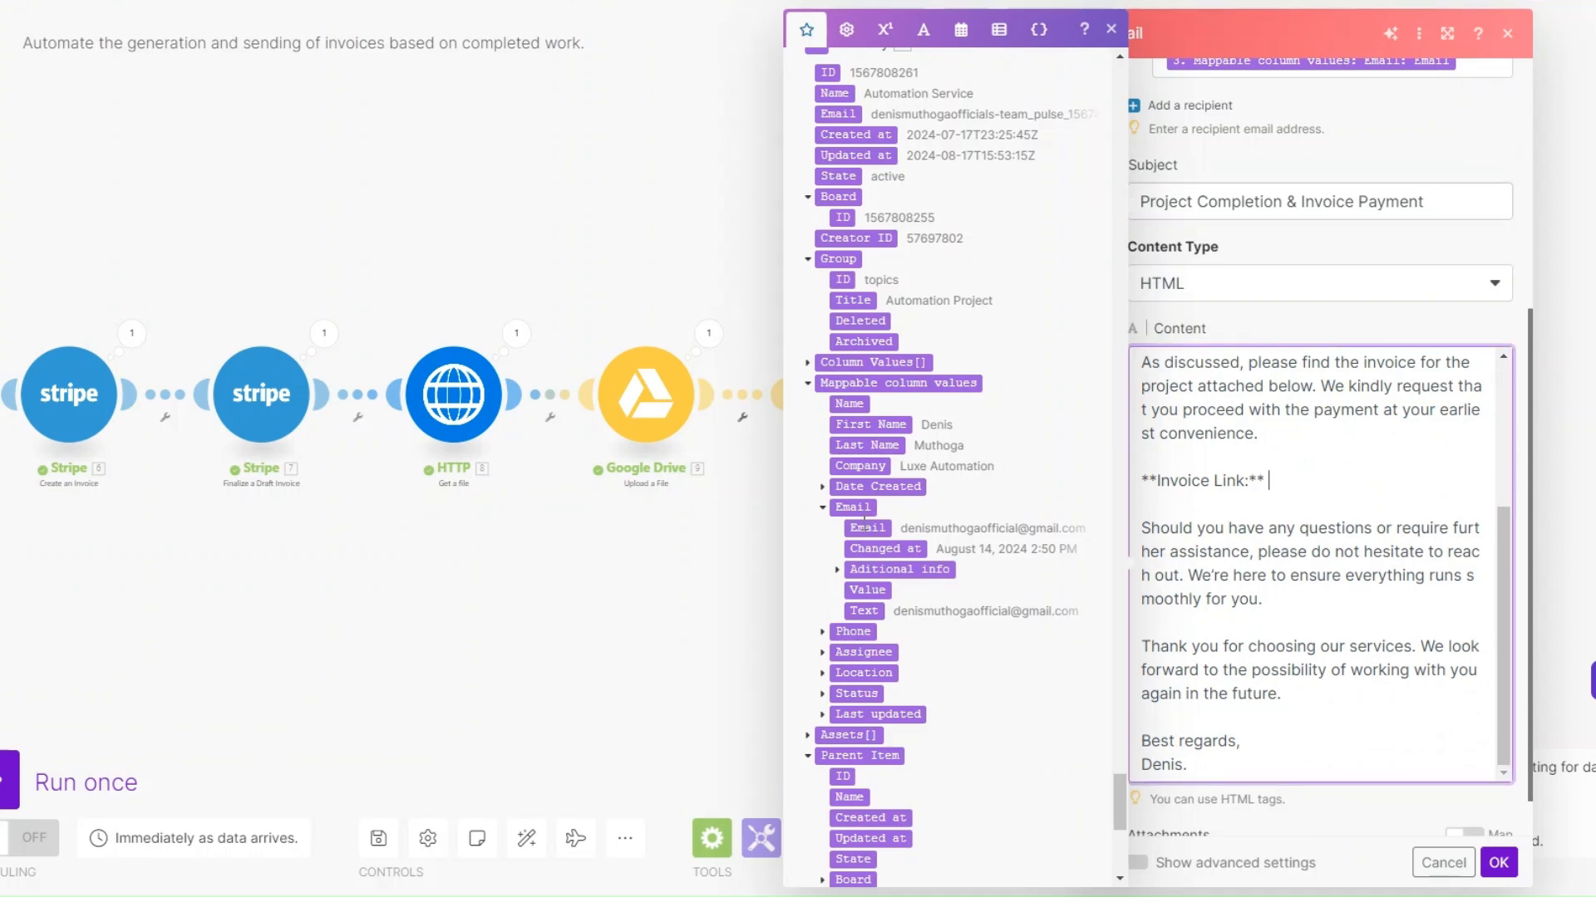
scroll(861, 519, up, 10)
drag(1105, 704, 1088, 98)
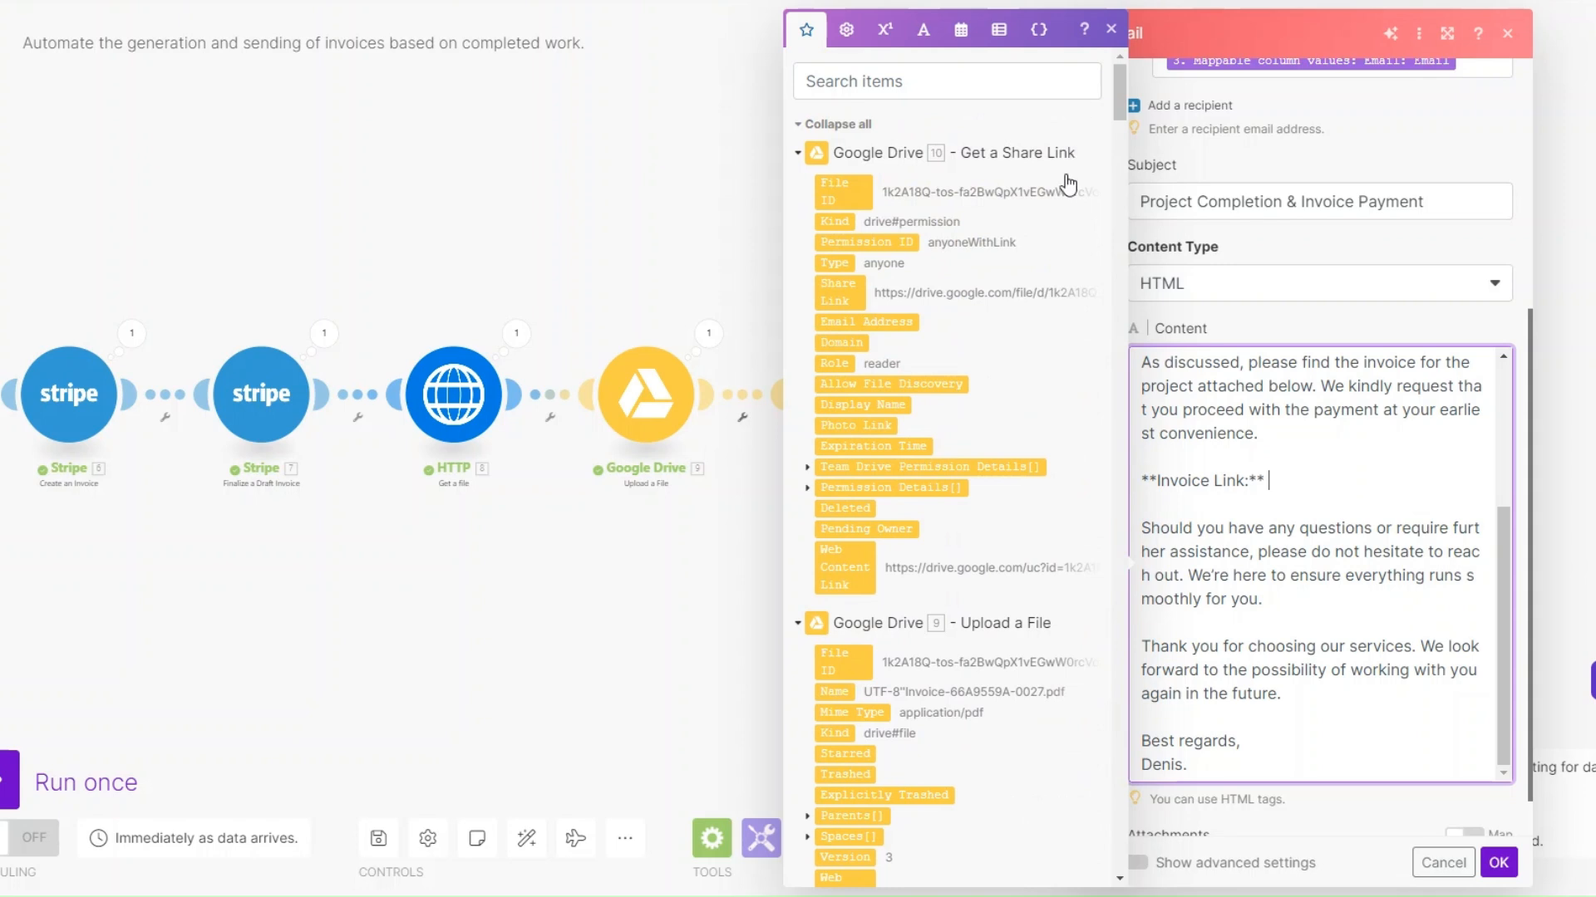
click(838, 291)
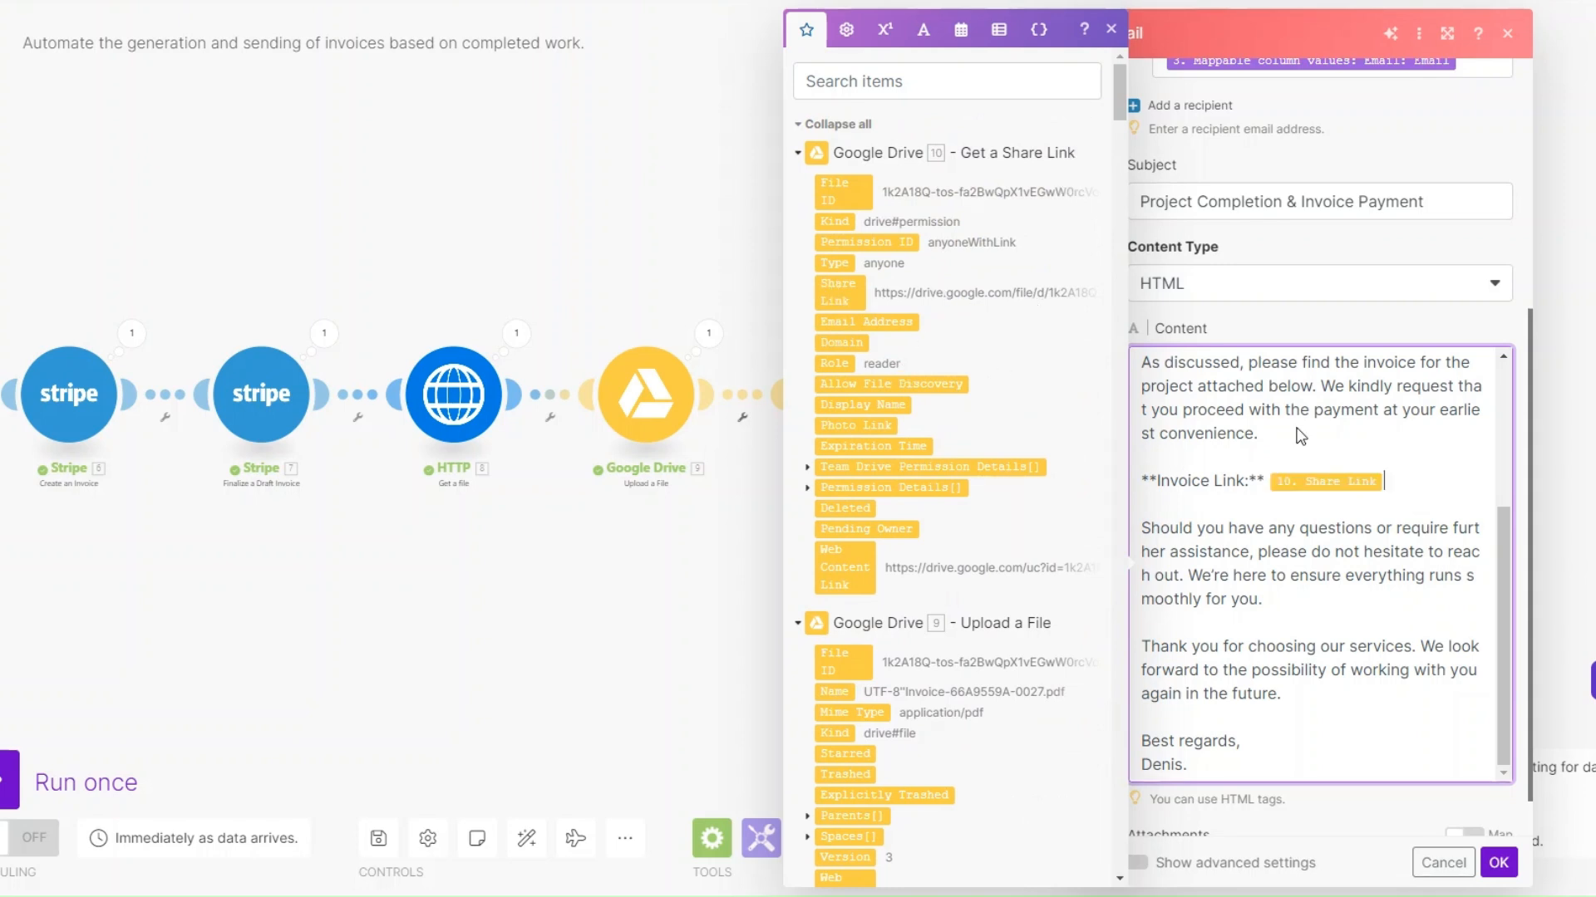
scroll(1241, 525, down, 1)
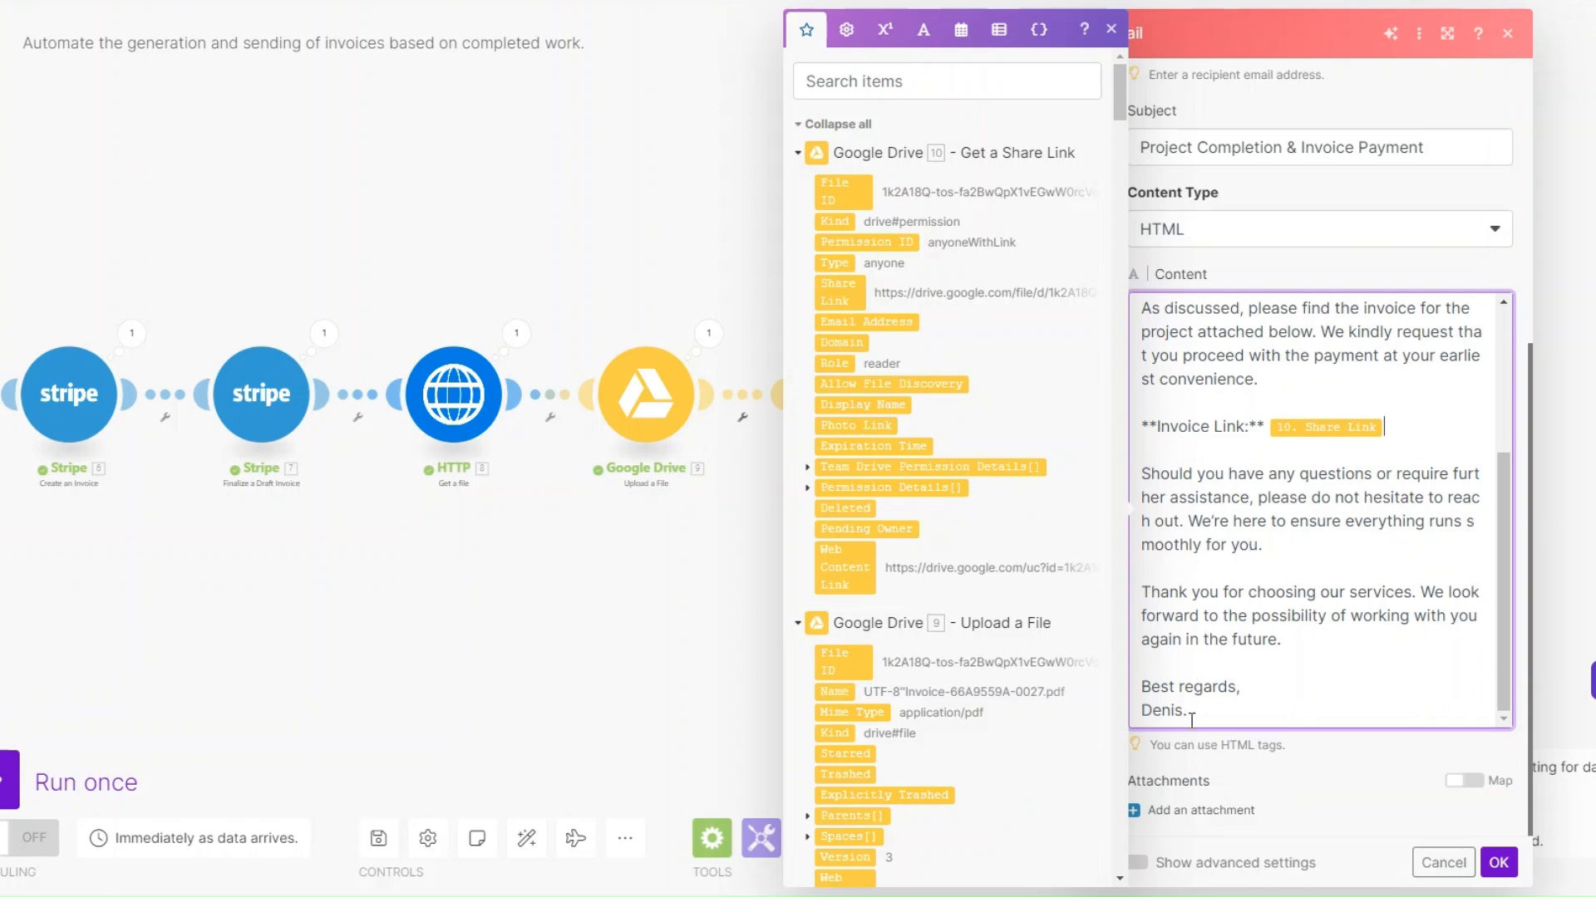
click(1498, 864)
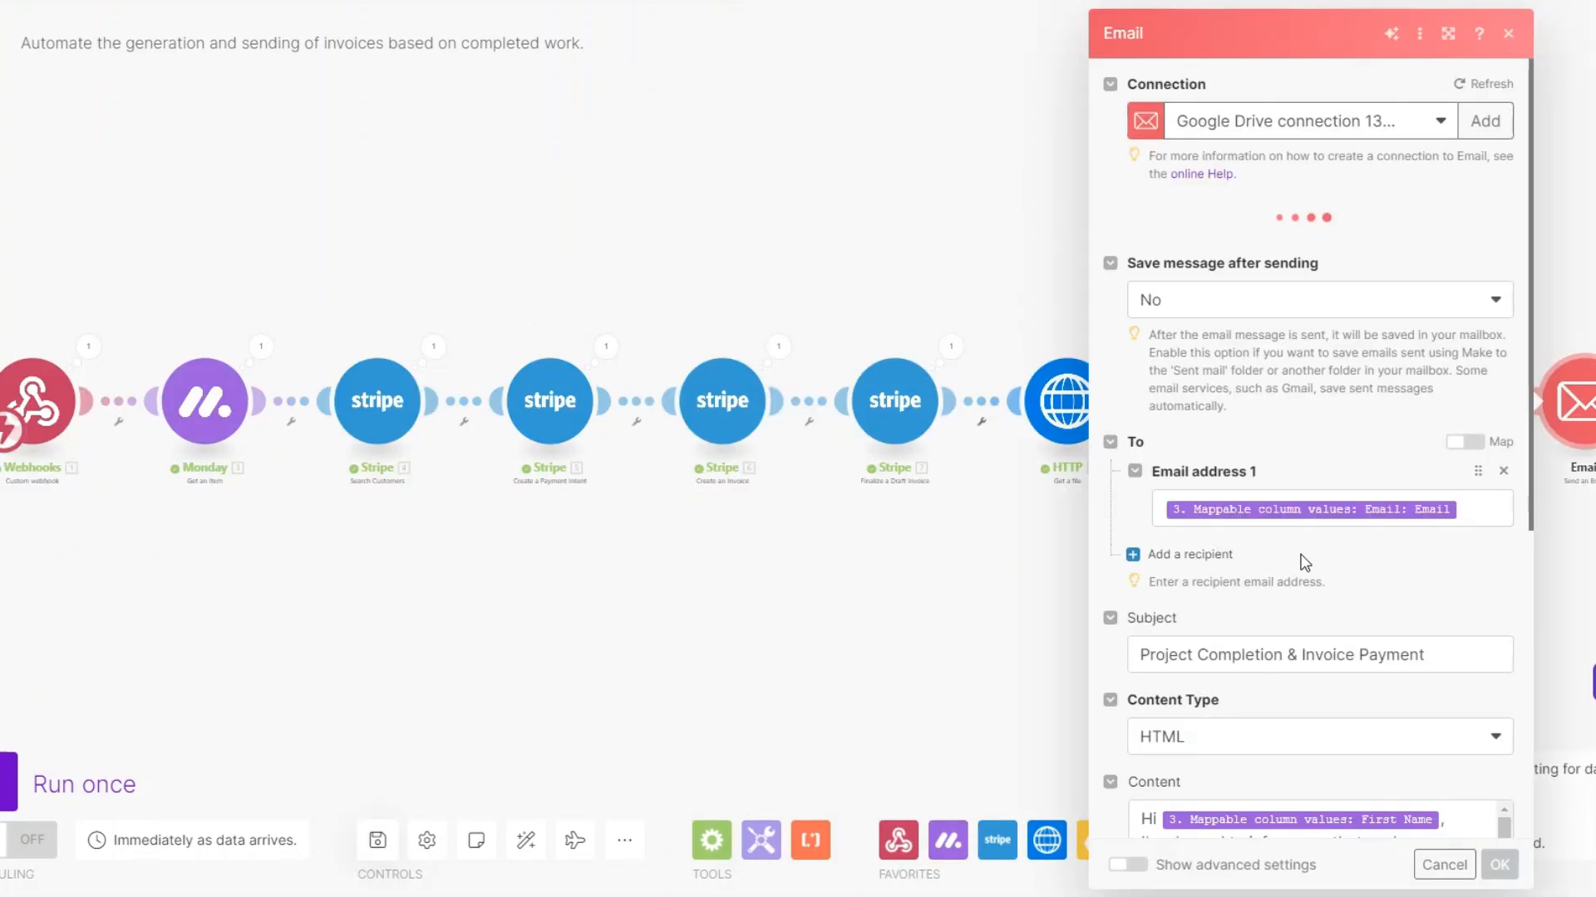
Add <br> tags between the paragraphs, invoice link and sign-off lines of the HTML email content, and save the module
scroll(1308, 559, down, 10)
scroll(1302, 556, up, 3)
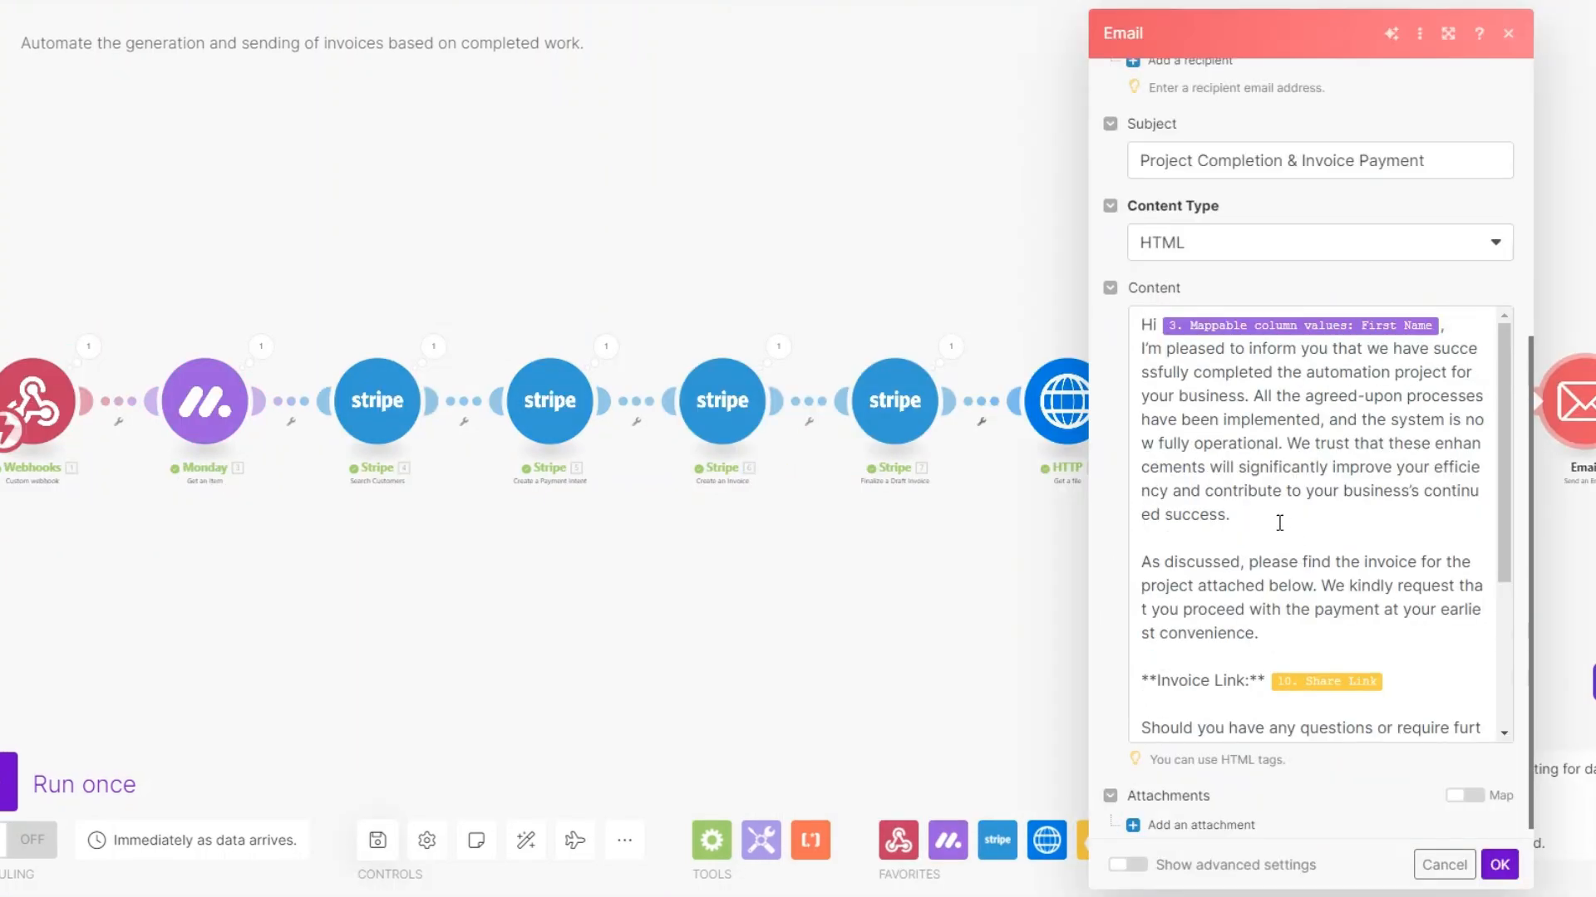
click(1238, 542)
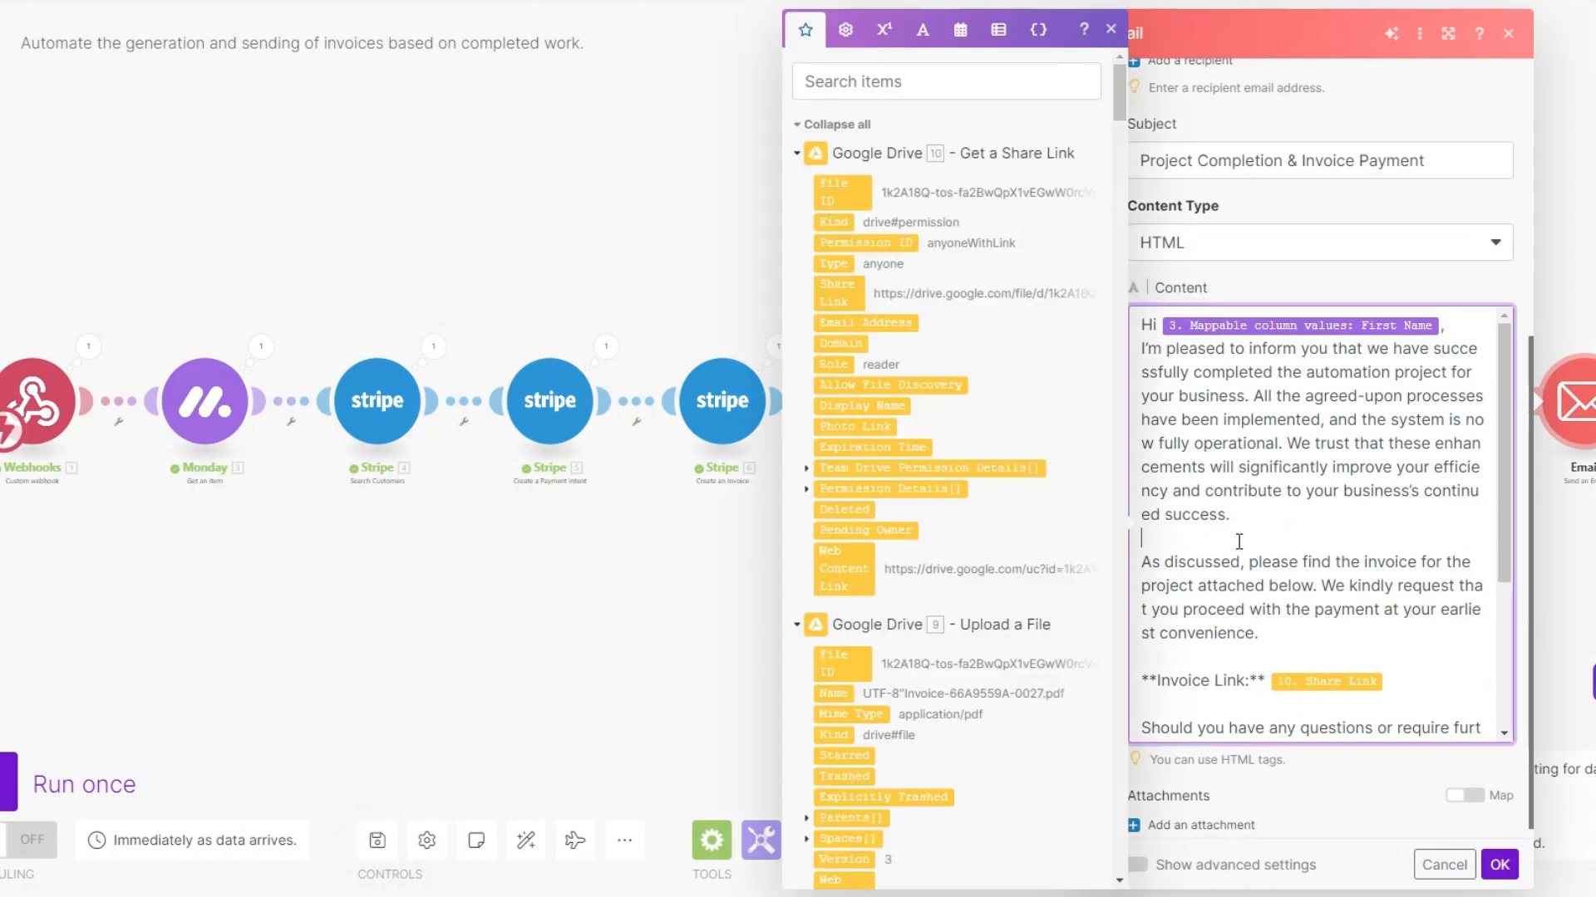
text(<>br)
drag(1239, 541, 1135, 541)
key(ctrl+c)
click(1243, 655)
key(ctrl+v)
scroll(1242, 657, down, 2)
click(1190, 498)
key(ctrl+v)
click(1217, 624)
key(ctrl+v)
scroll(1217, 625, down, 1)
click(1213, 685)
key(ctrl+v)
click(1257, 708)
key(Return)
key(ctrl+v)
scroll(1257, 708, down, 1)
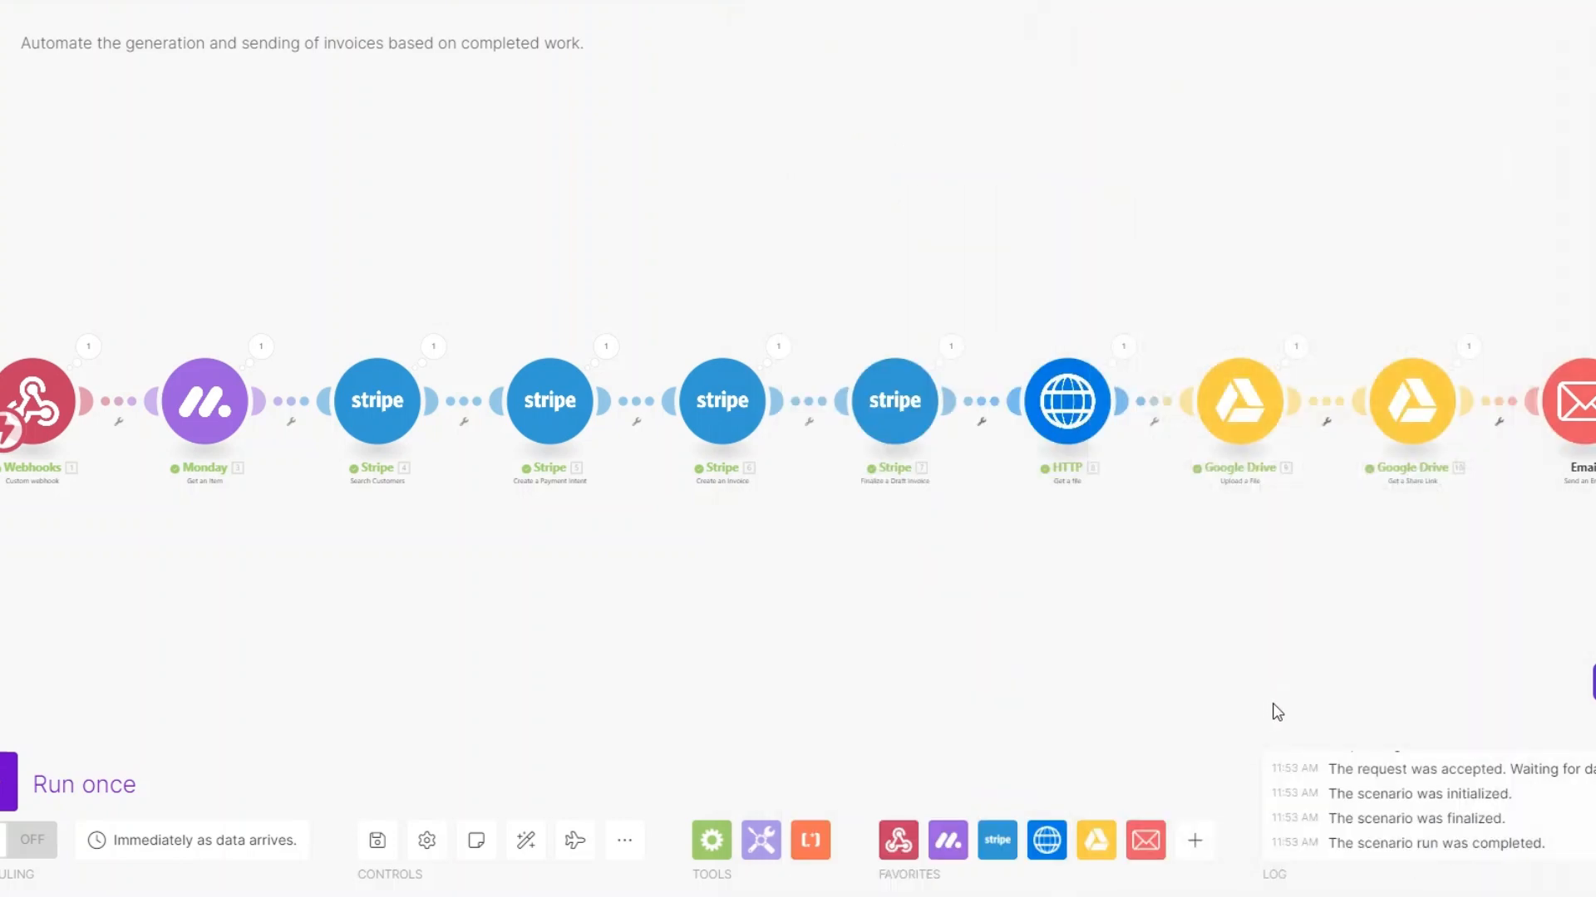
Save the scenario and trigger a test run by setting the Automation Service item's status to Completed in monday.com
drag(1268, 712, 1279, 710)
click(377, 840)
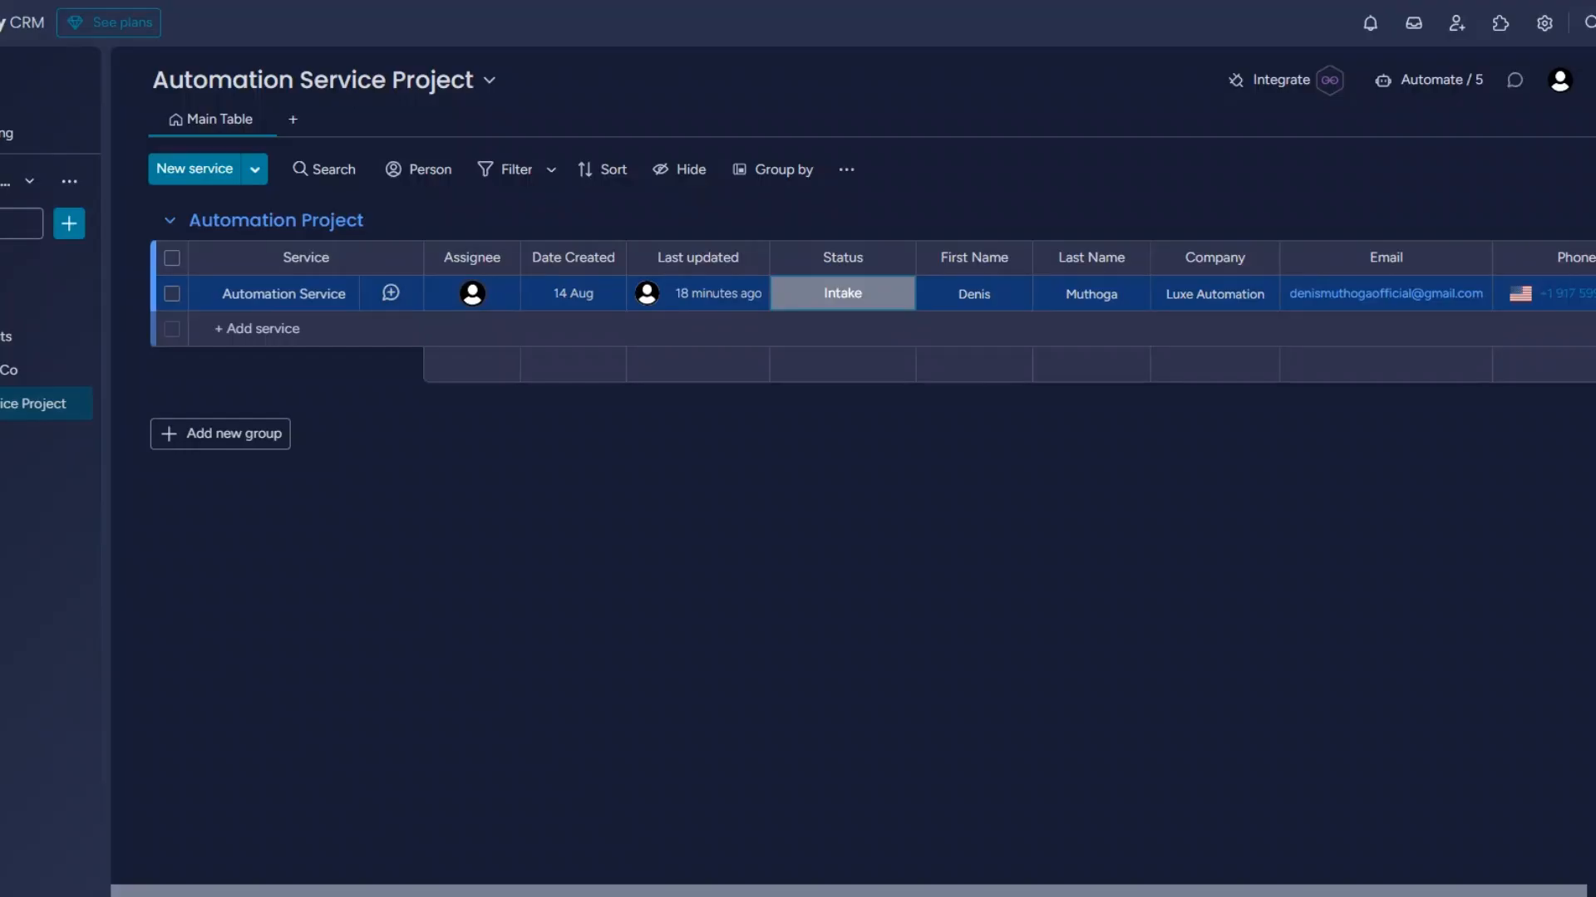
click(840, 295)
click(861, 485)
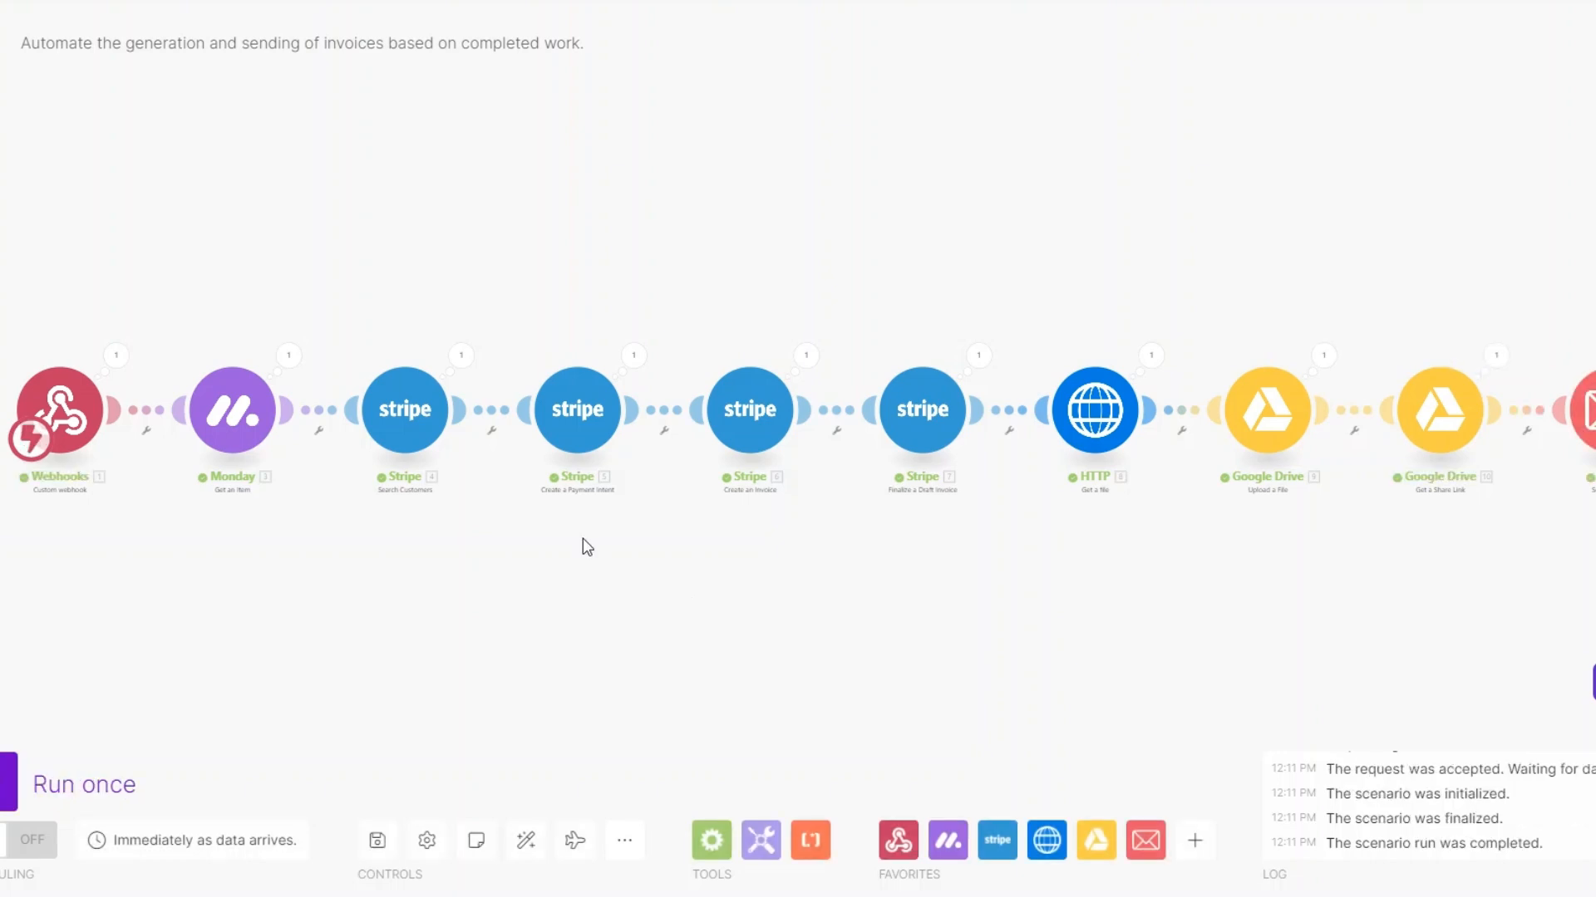
Examine the output bundle of the Monday Get an Item module, including the item's name
click(288, 354)
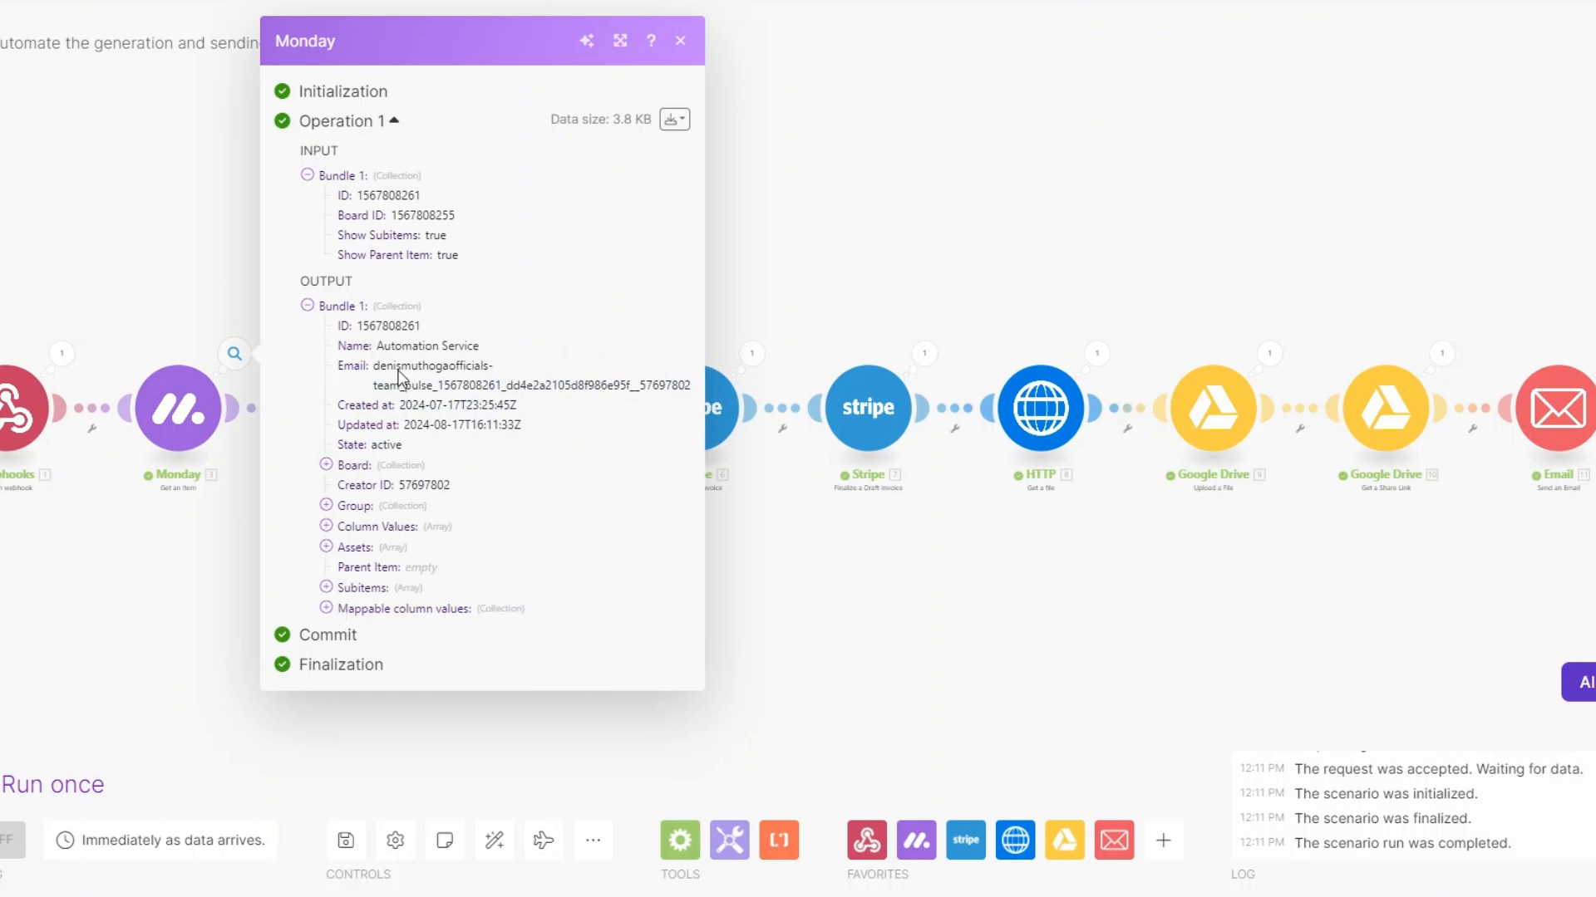
drag(376, 346, 516, 357)
click(219, 579)
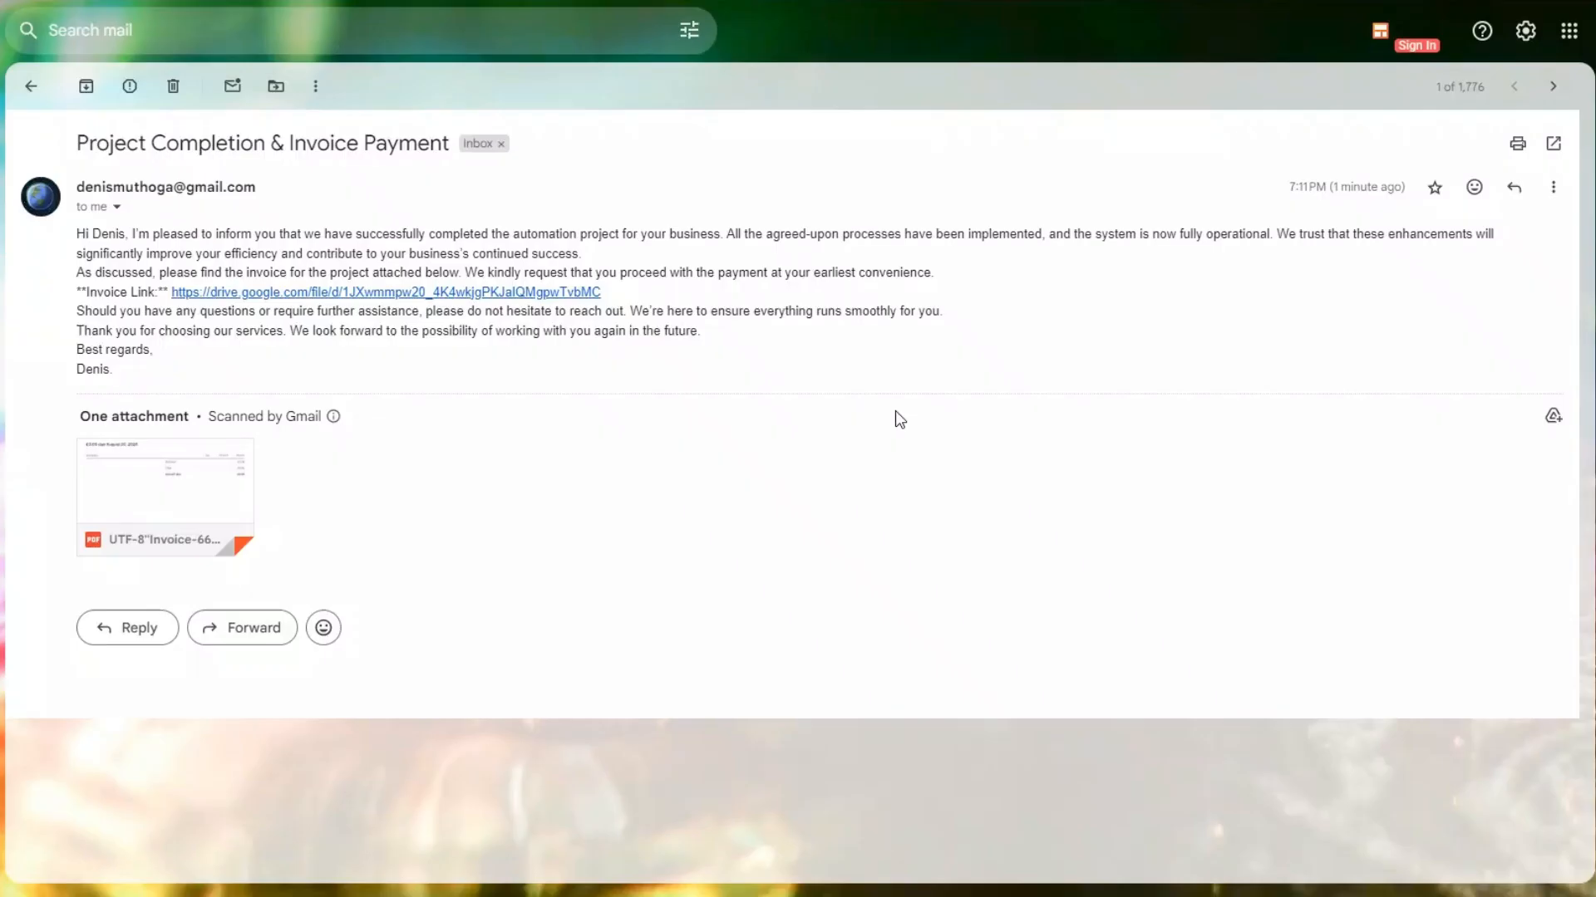
Check the subject, message body and attached invoice PDF of the received "Project Completion & Invoice Payment" email in Gmail
drag(76, 143, 449, 141)
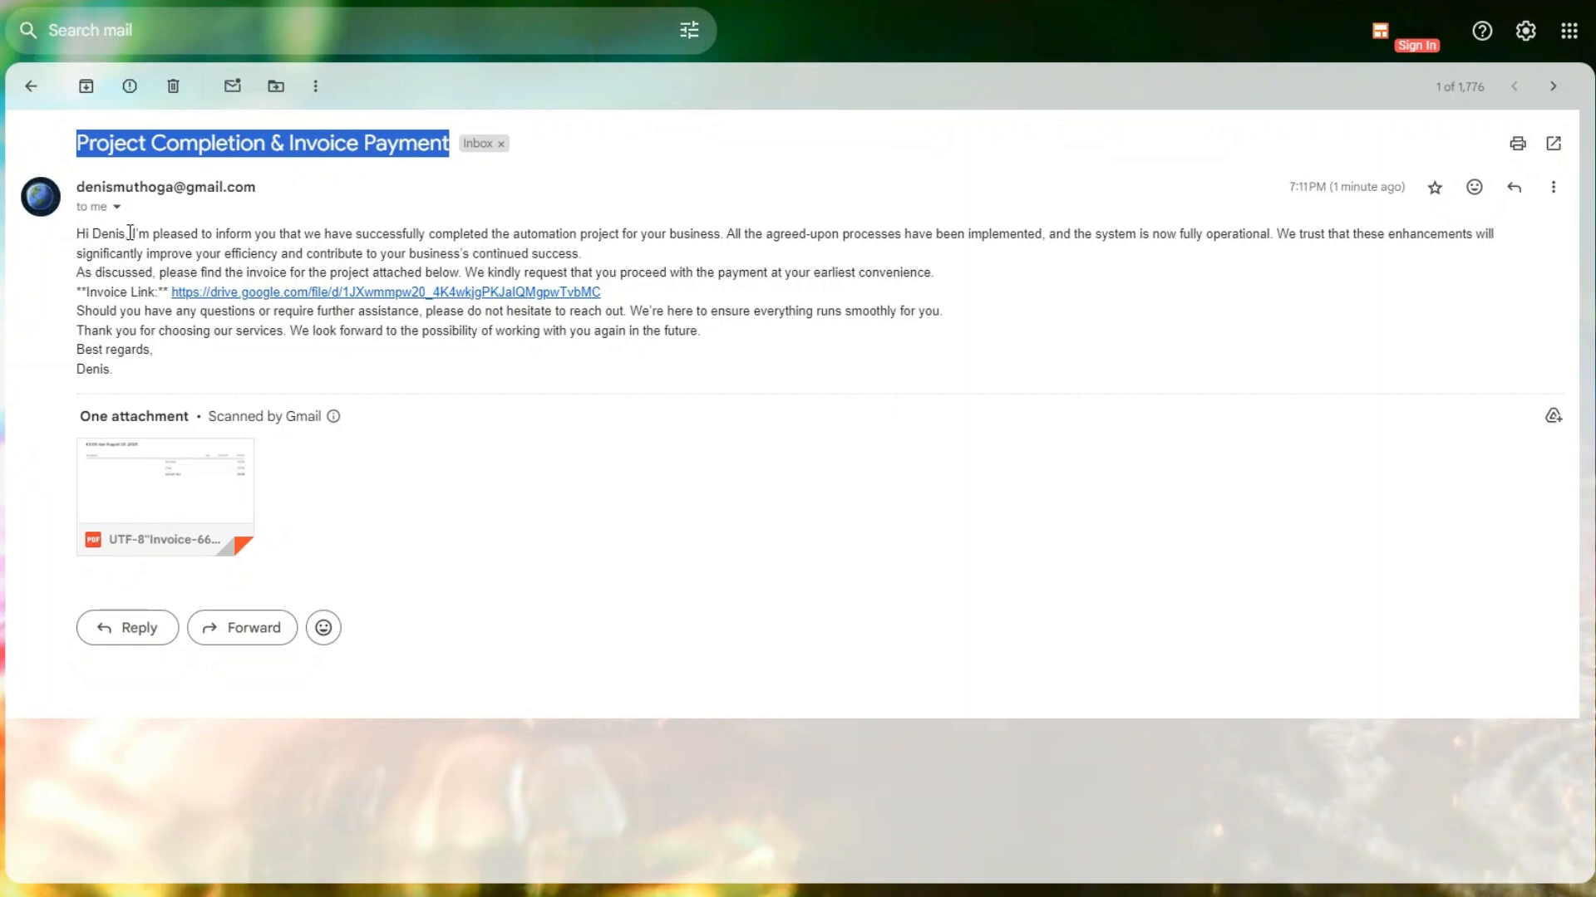
click(105, 255)
drag(78, 233, 149, 374)
click(221, 396)
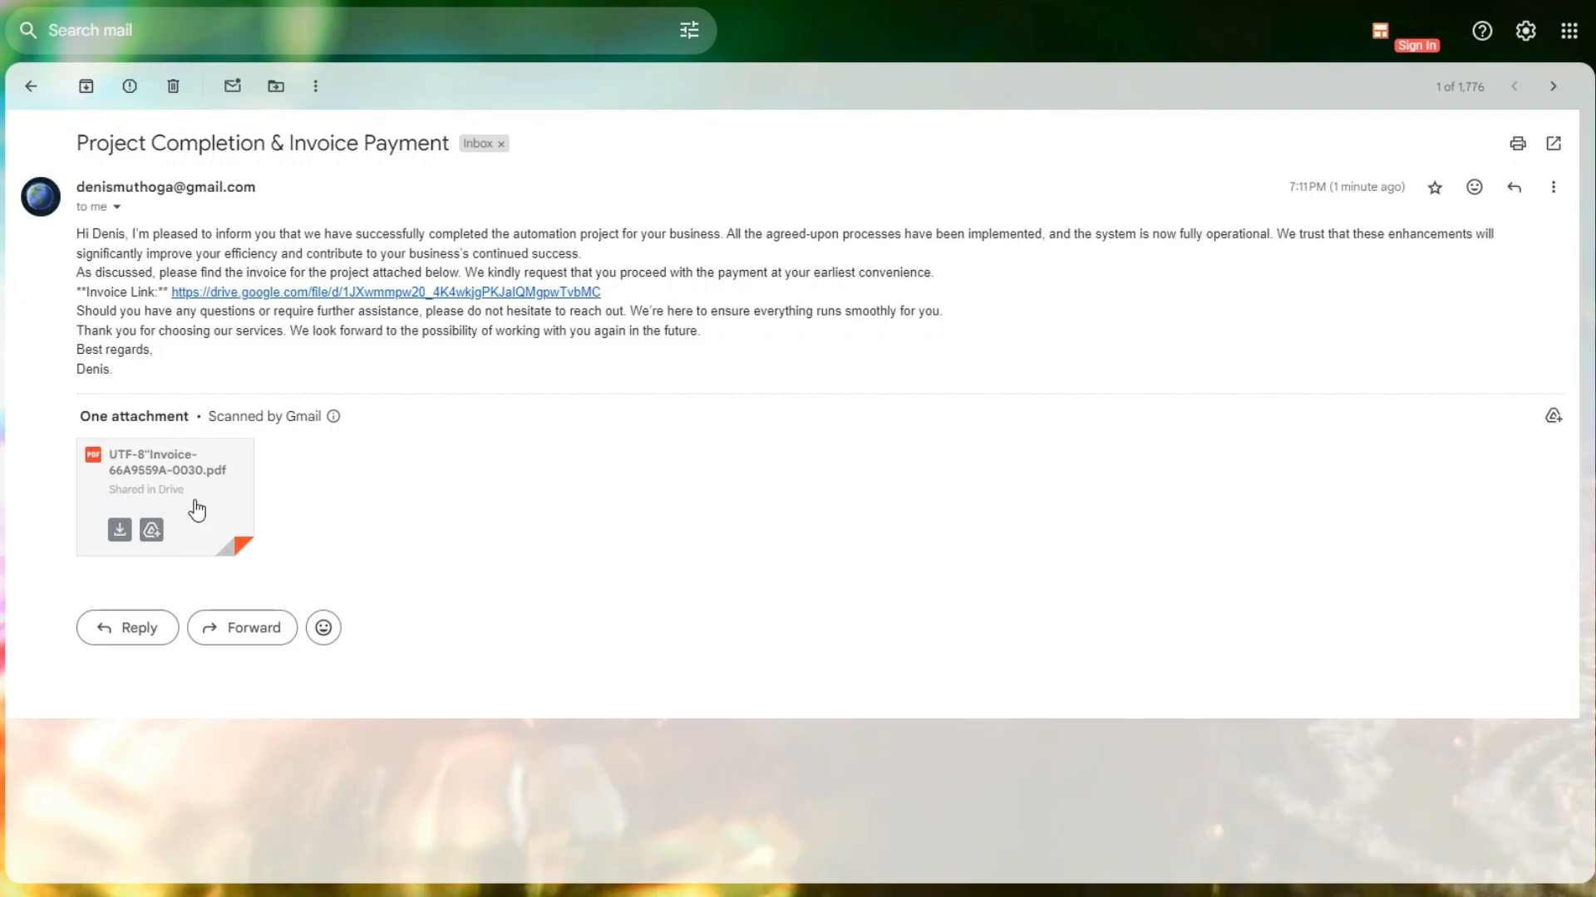
click(197, 503)
key(Escape)
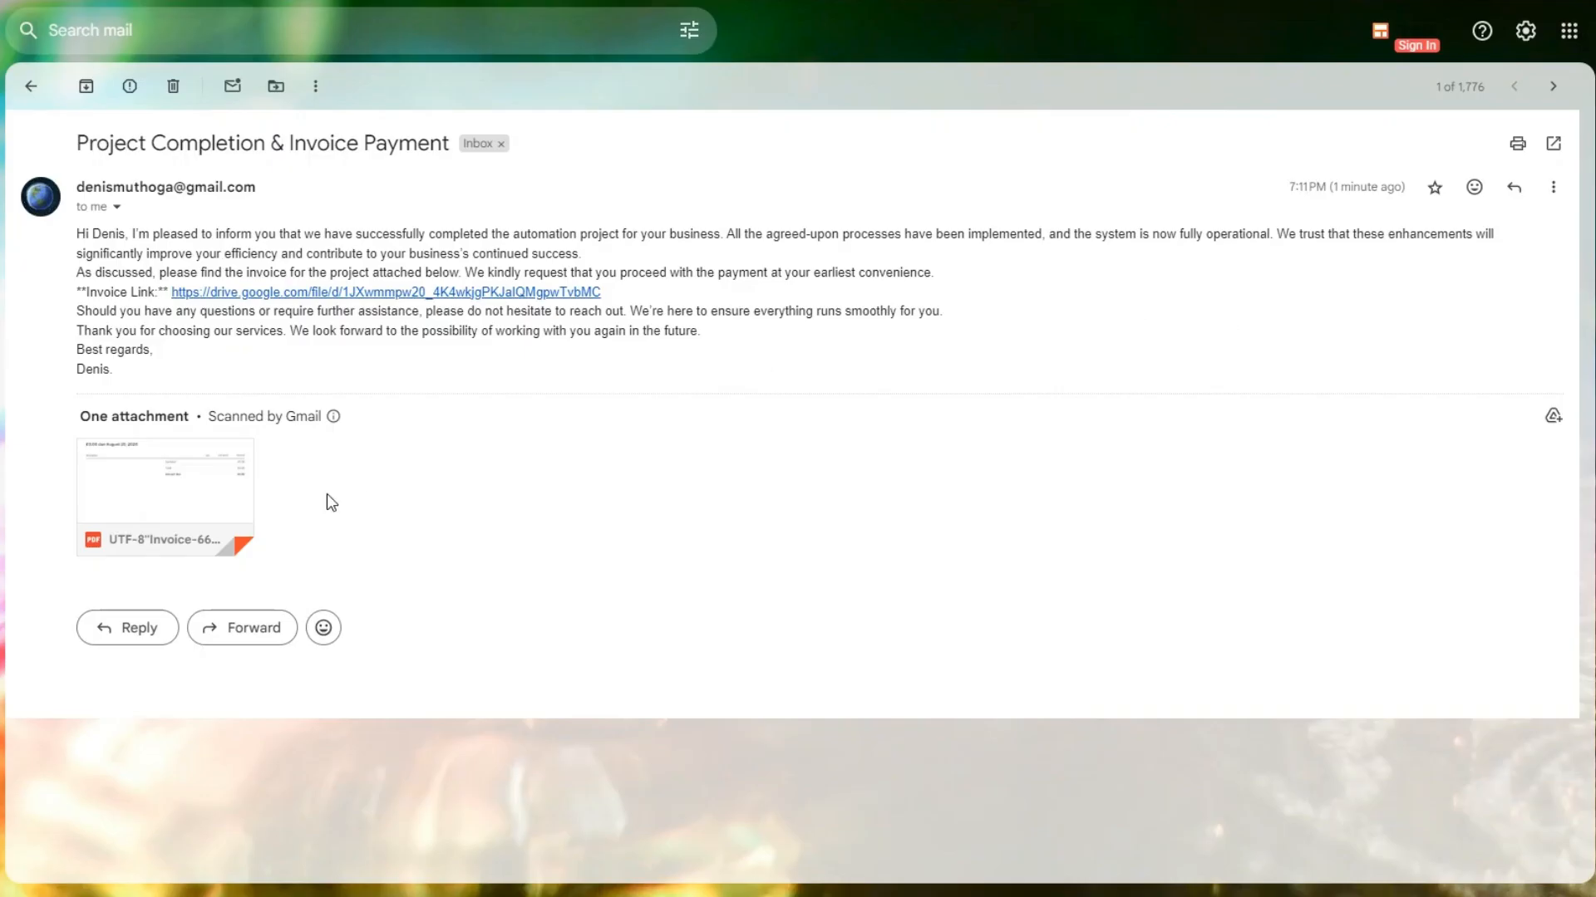